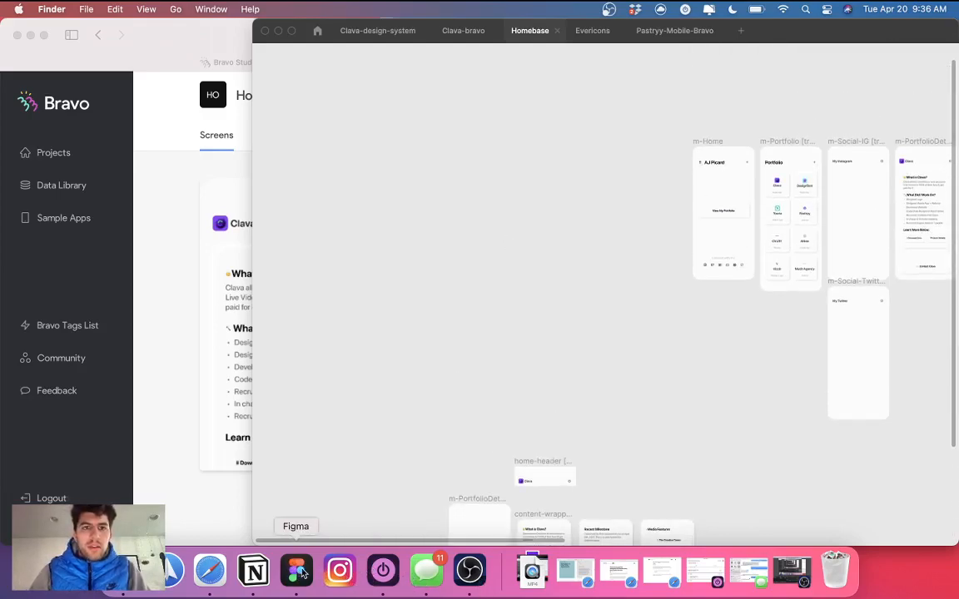
# Open QuickTime Player and dismiss its file selection dialog without opening a file.
pyautogui.press('super+space')
pyautogui.write('quick')
pyautogui.press('Return')
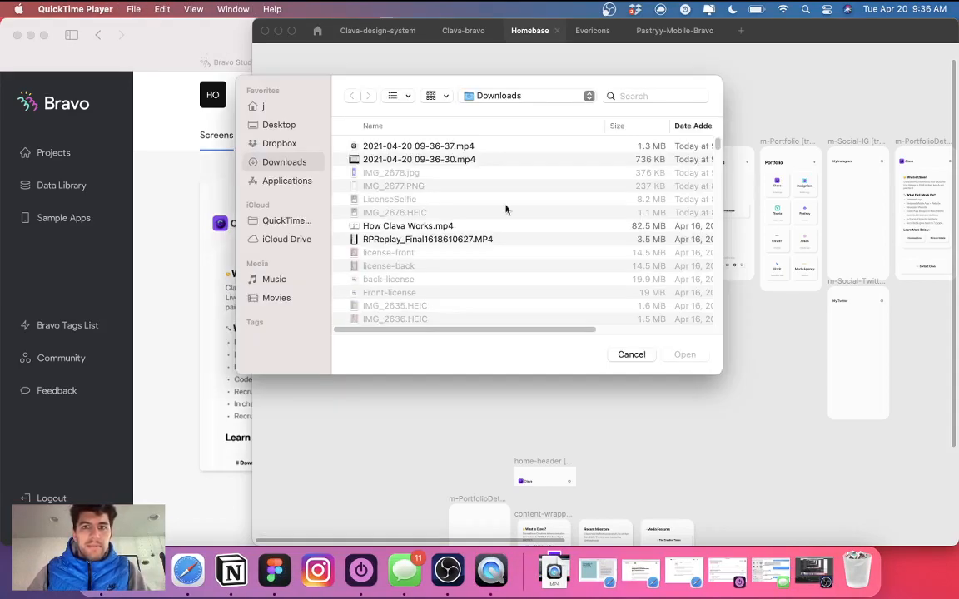
pyautogui.click(632, 354)
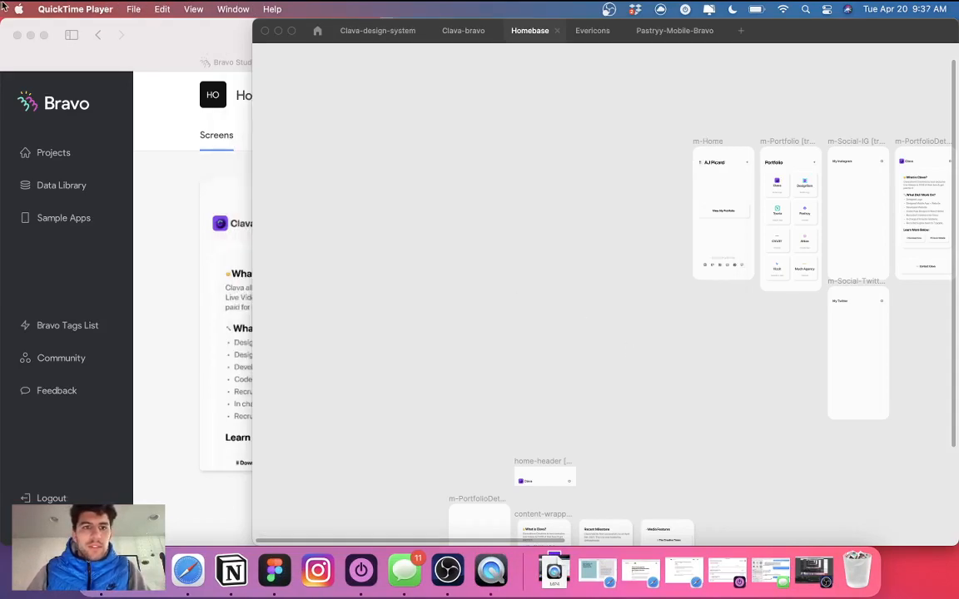
# Start a new movie recording with the connected phone as the camera source to mirror its screen.
pyautogui.click(131, 9)
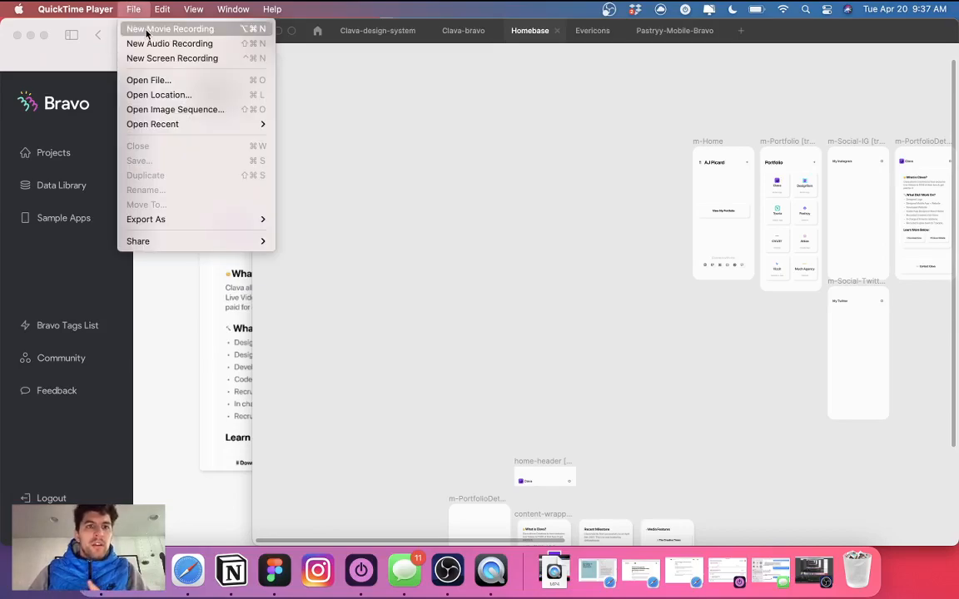
pyautogui.click(146, 30)
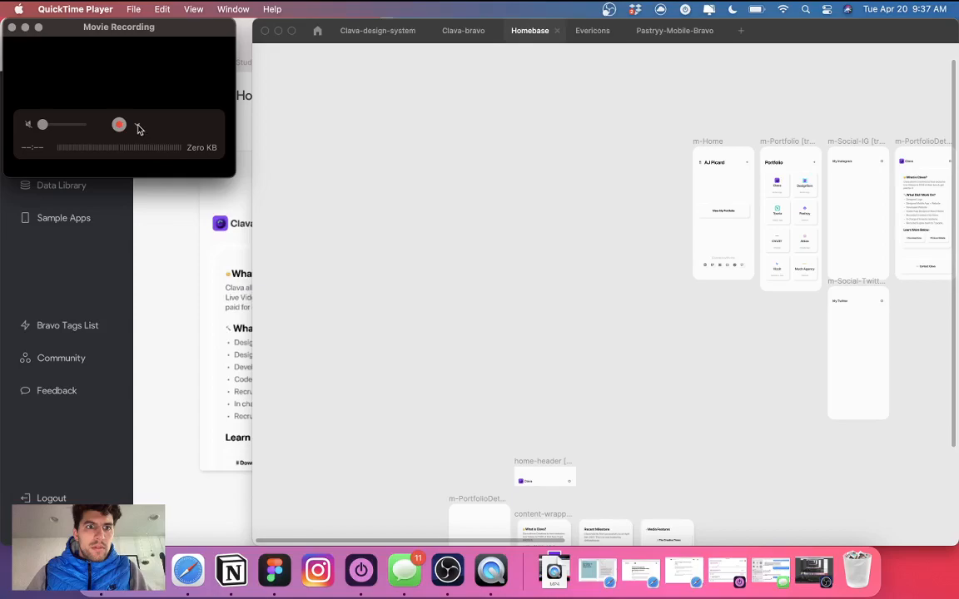
pyautogui.click(139, 127)
pyautogui.click(154, 157)
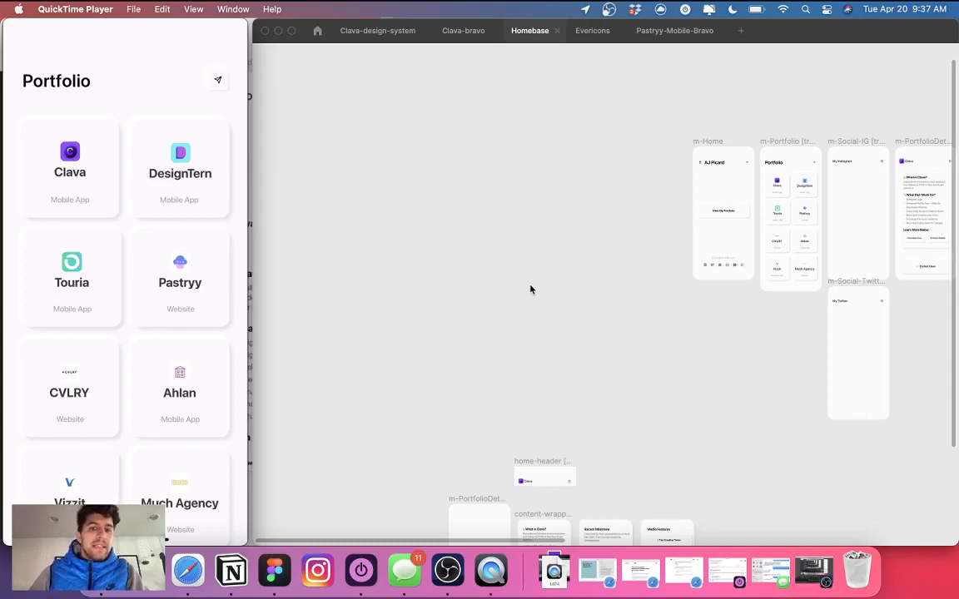
# Examine the Homebase design's mobile frames and the text and buttons of the Clava m-PortfolioDetails screen.
pyautogui.hscroll(-3, 534, 293)
pyautogui.scroll(-3, 545, 291)
pyautogui.scroll(5, 574, 284)
pyautogui.hscroll(6, 603, 291)
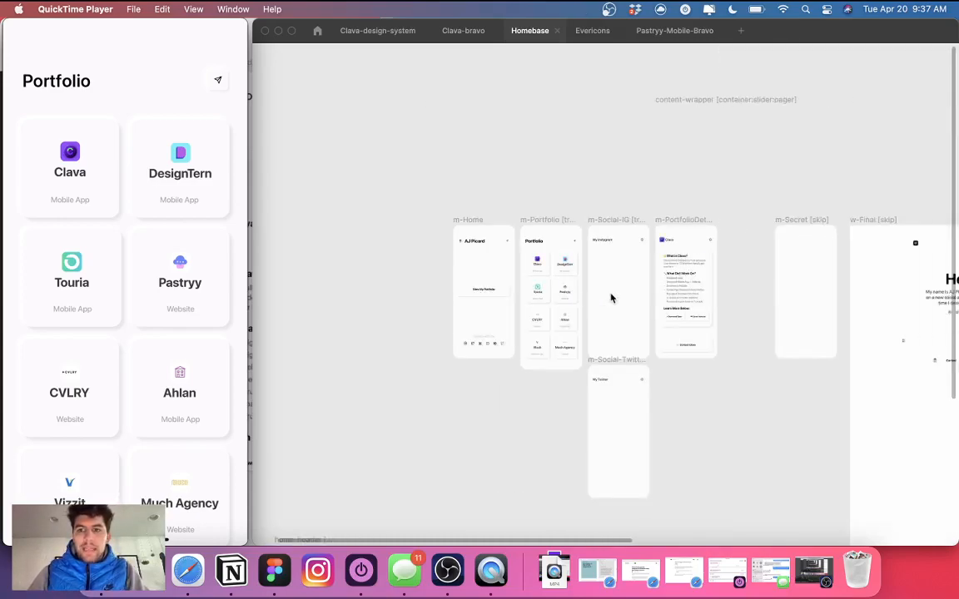
pyautogui.scroll(10, 611, 298)
pyautogui.scroll(4, 537, 298)
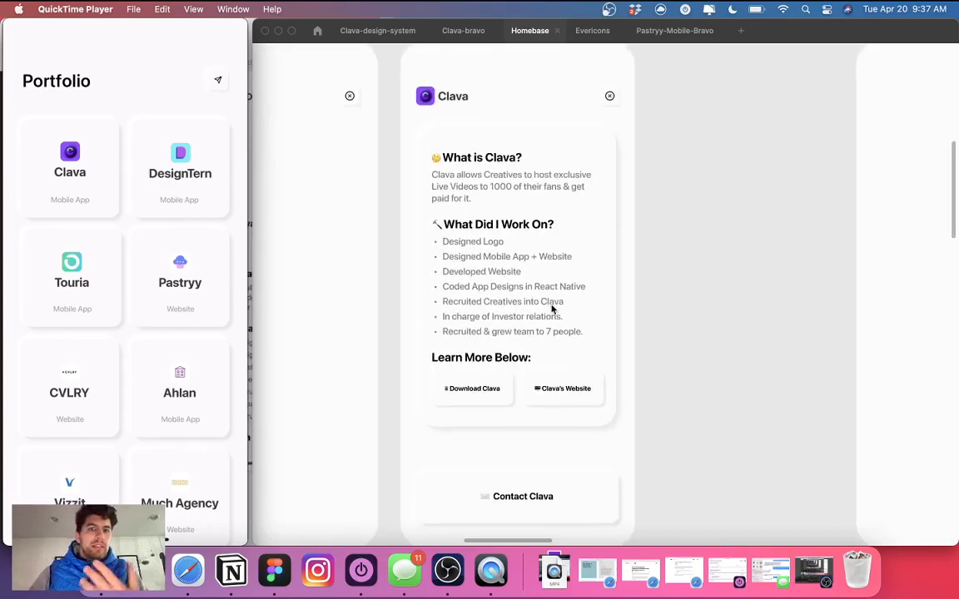
pyautogui.scroll(-3, 547, 306)
pyautogui.scroll(1, 529, 253)
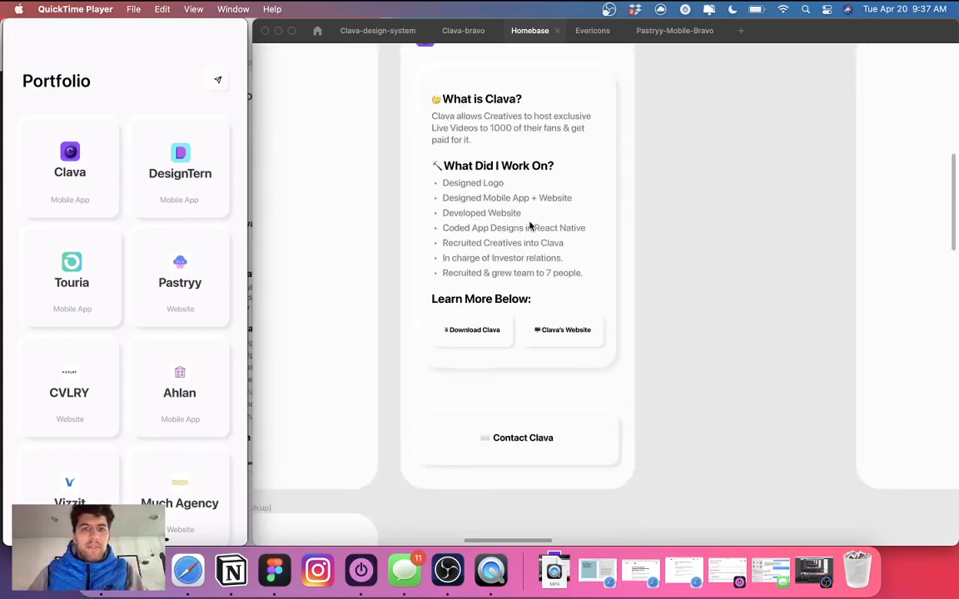
pyautogui.scroll(-3, 516, 237)
pyautogui.scroll(2, 509, 253)
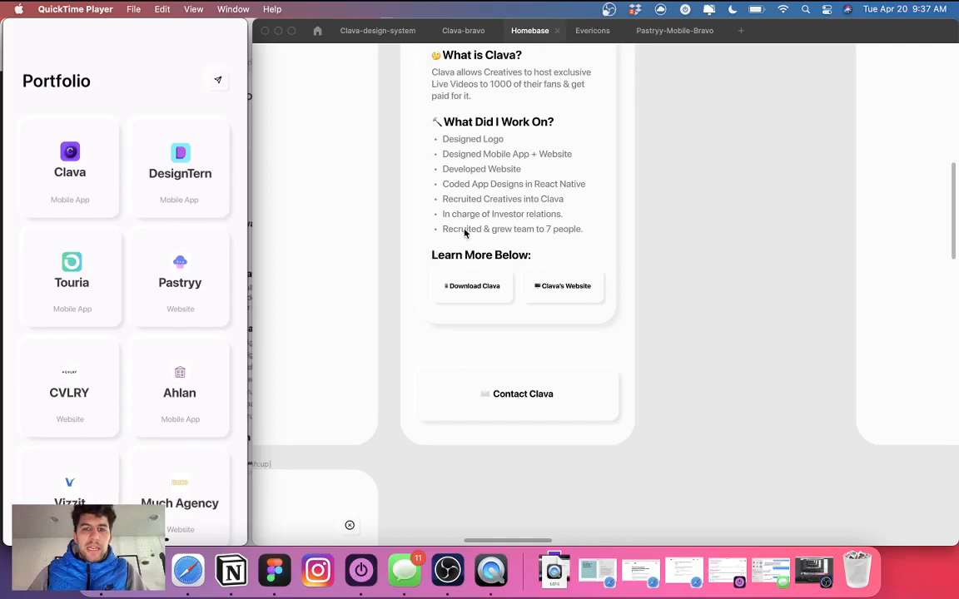
pyautogui.scroll(2, 465, 234)
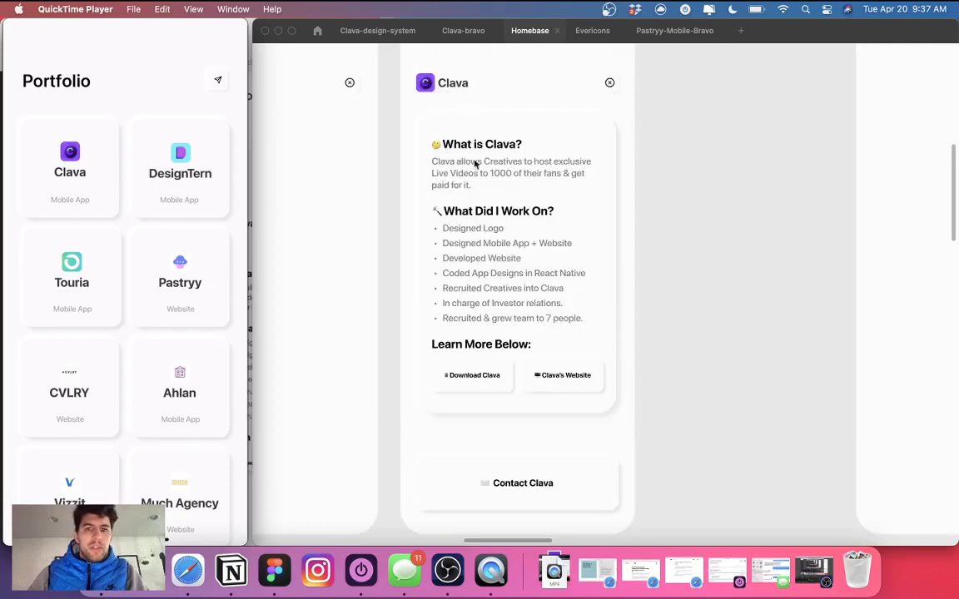
# Search Figma's quick actions for the Figmoji plugin and inspect the emoji on the Download Clava button up close.
pyautogui.click(772, 347)
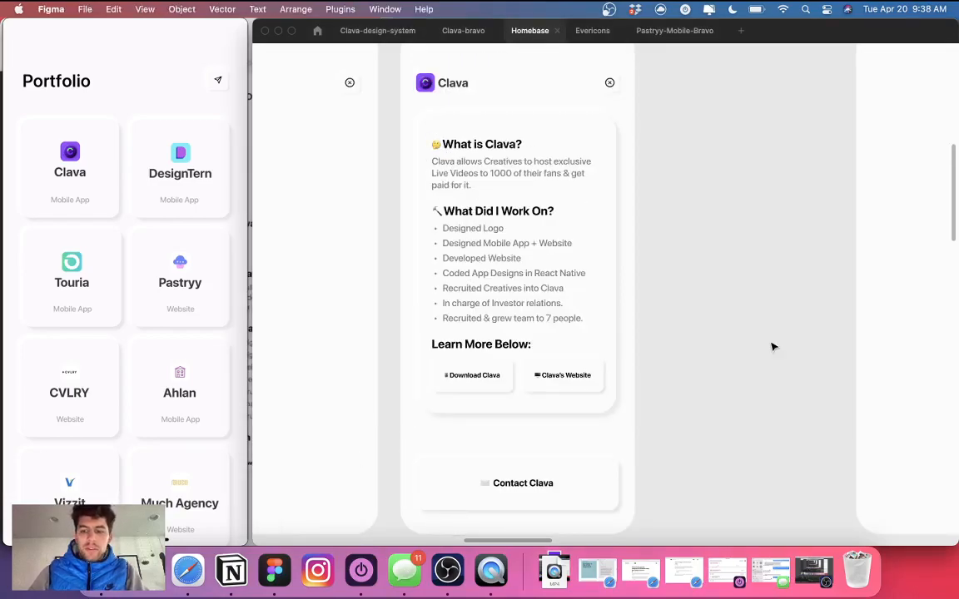
pyautogui.press('super+slash')
pyautogui.write('fig')
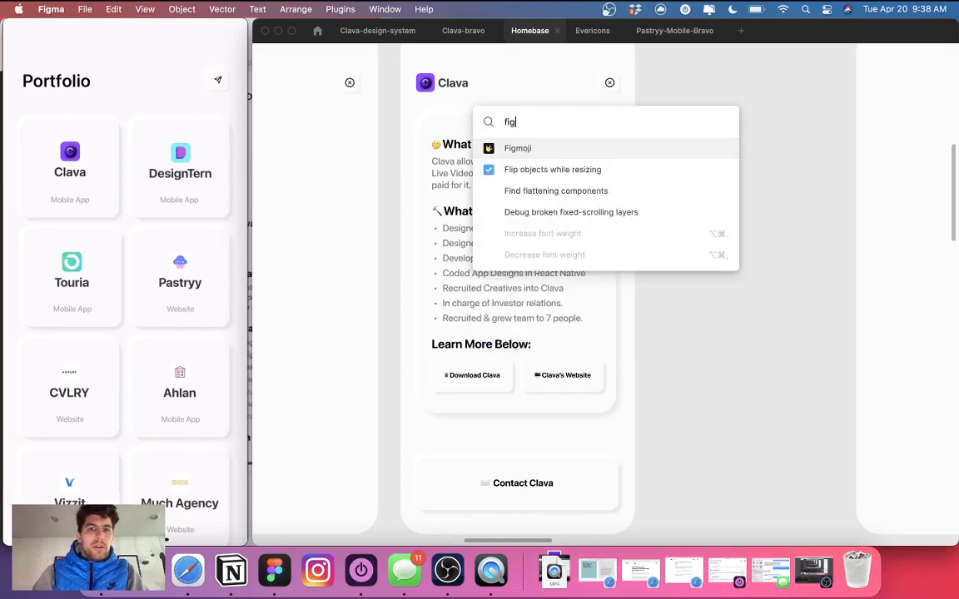
pyautogui.press('Return')
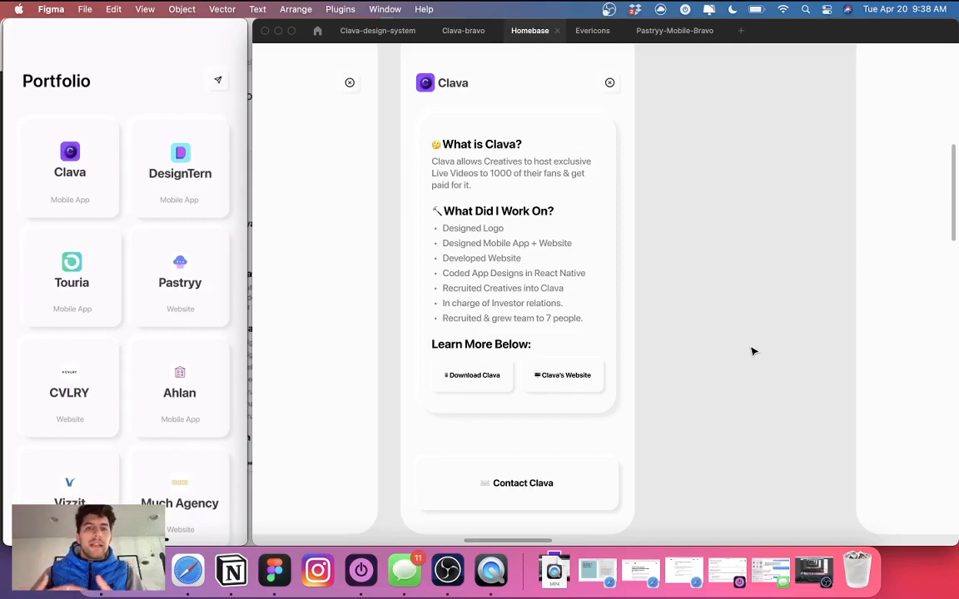
pyautogui.scroll(5, 457, 394)
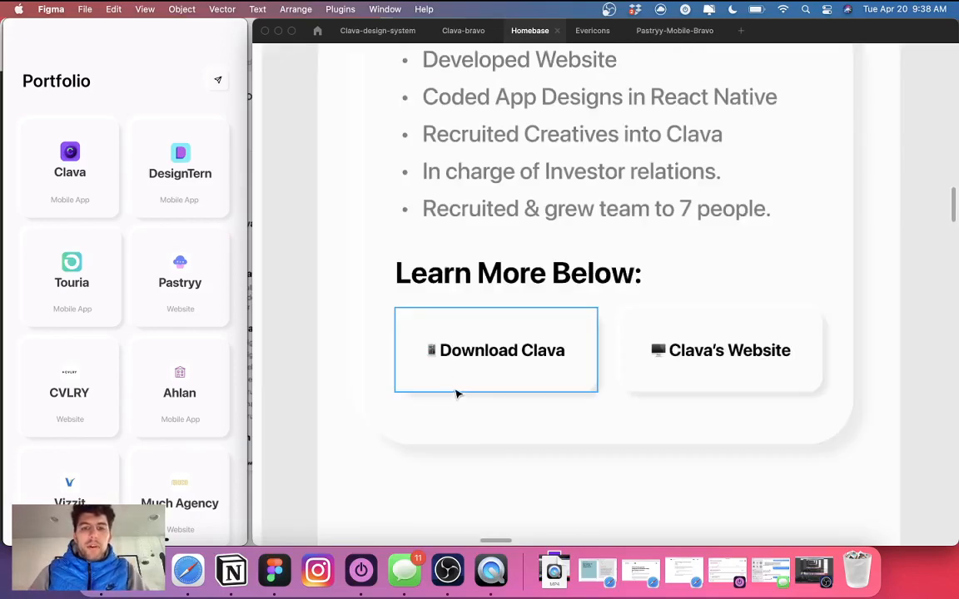
pyautogui.scroll(5, 433, 362)
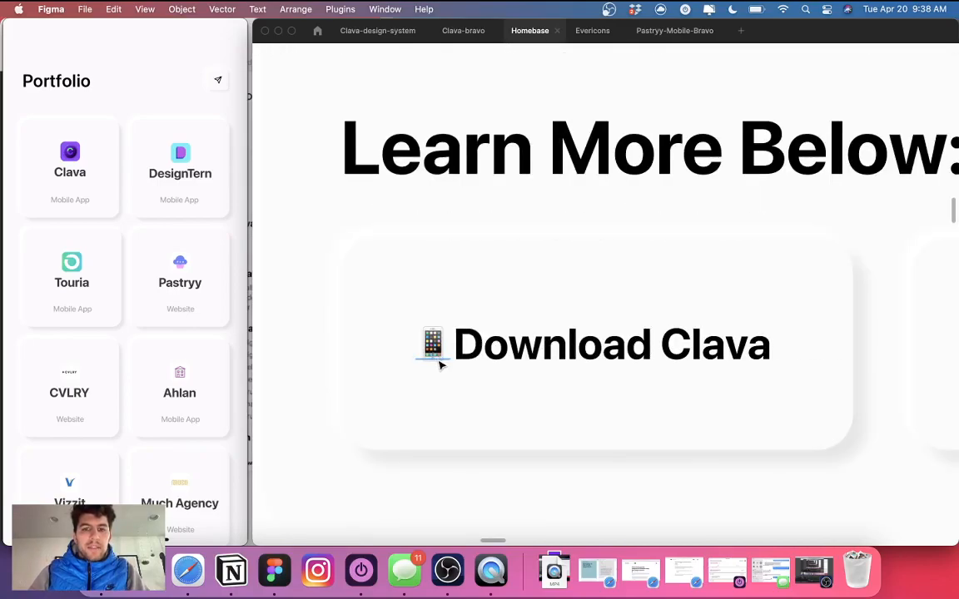
pyautogui.scroll(-10, 440, 363)
pyautogui.scroll(4, 439, 363)
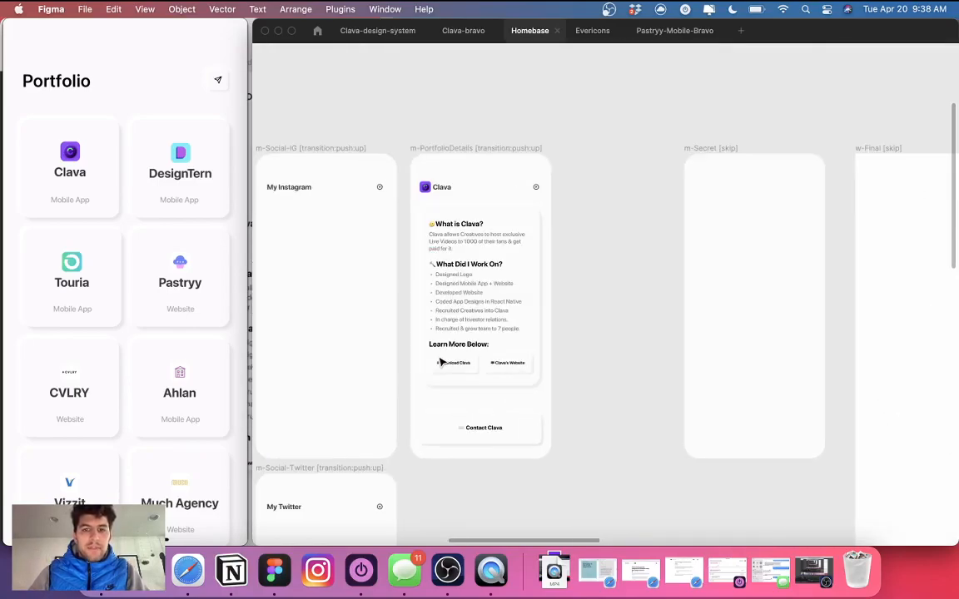
pyautogui.scroll(2, 463, 327)
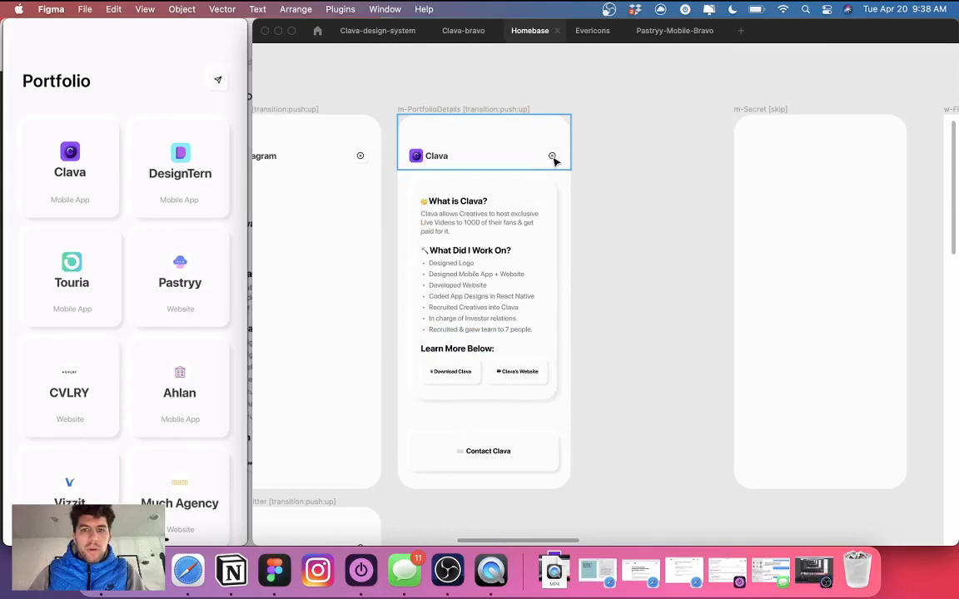
# Redirect the click interaction of the close icon in the m-PortfolioDetails header to the m-Portfolio frame.
pyautogui.hscroll(-6, 558, 161)
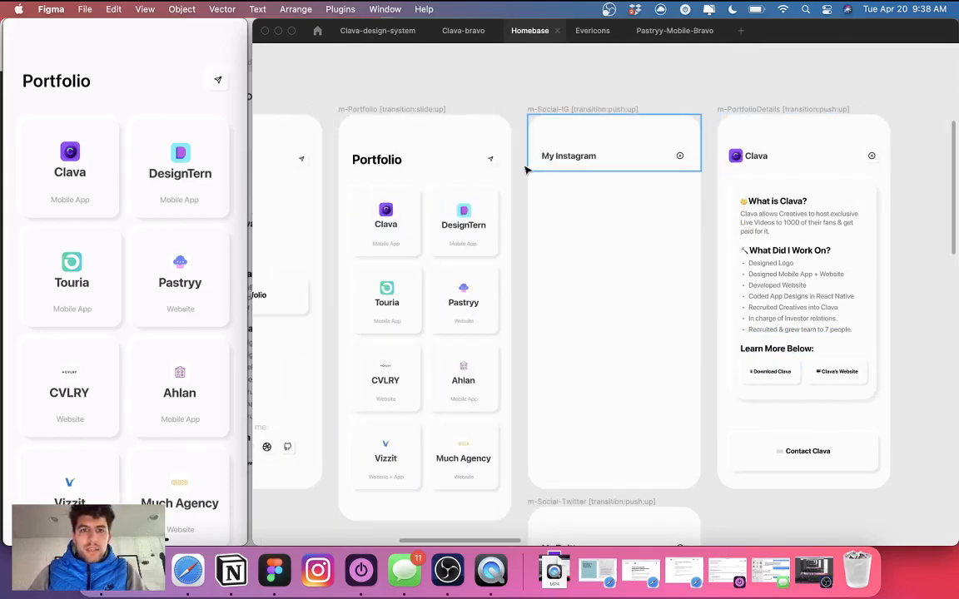
pyautogui.hscroll(3, 501, 172)
pyautogui.click(757, 155)
pyautogui.press('super+slash')
pyautogui.press('Escape')
pyautogui.press('super+slash')
pyautogui.press('Escape')
pyautogui.press('super+backslash')
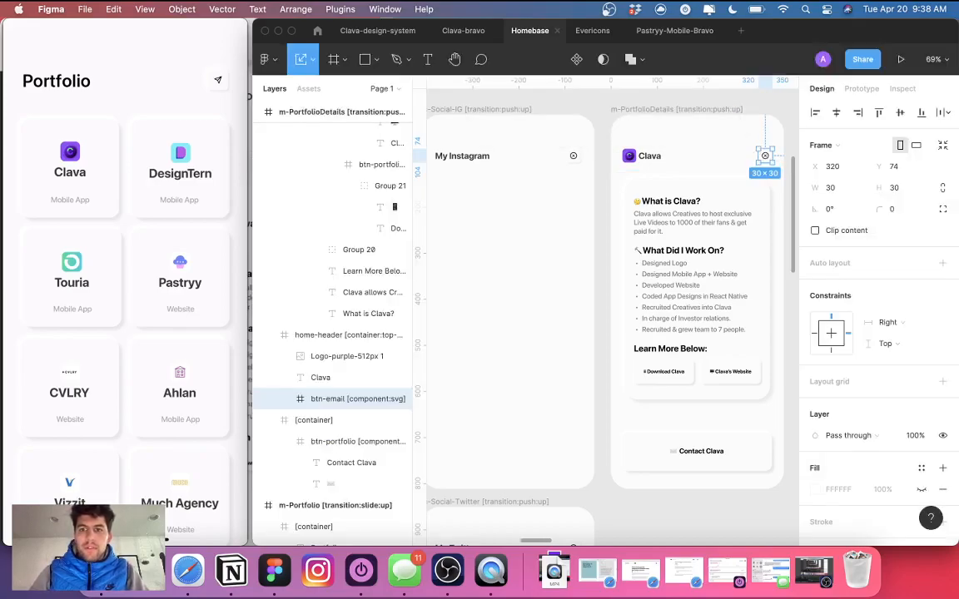
pyautogui.click(859, 91)
pyautogui.hscroll(-5, 612, 167)
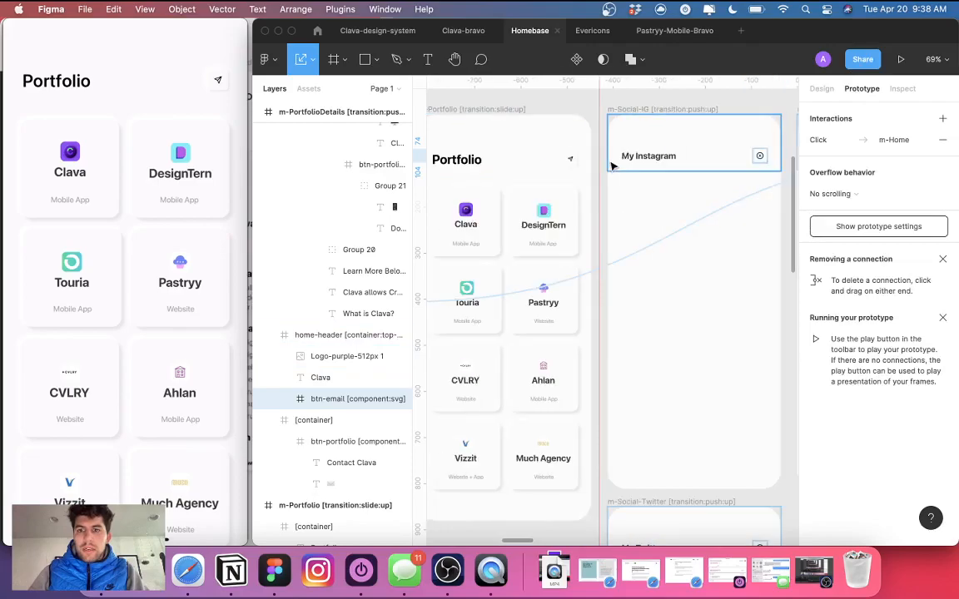
pyautogui.hscroll(-3, 612, 167)
pyautogui.moveTo(548, 306); pyautogui.dragTo(605, 305)
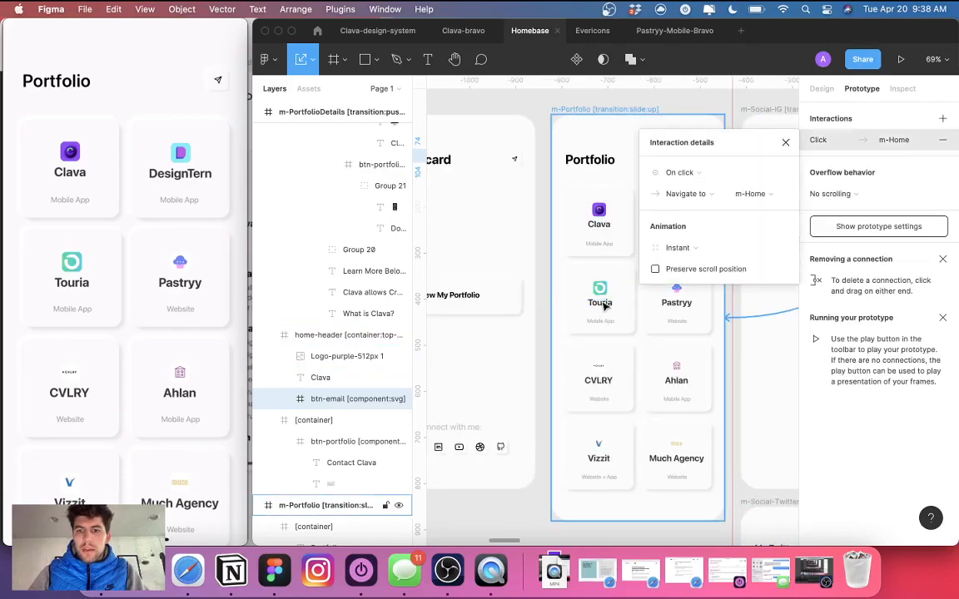
pyautogui.click(785, 142)
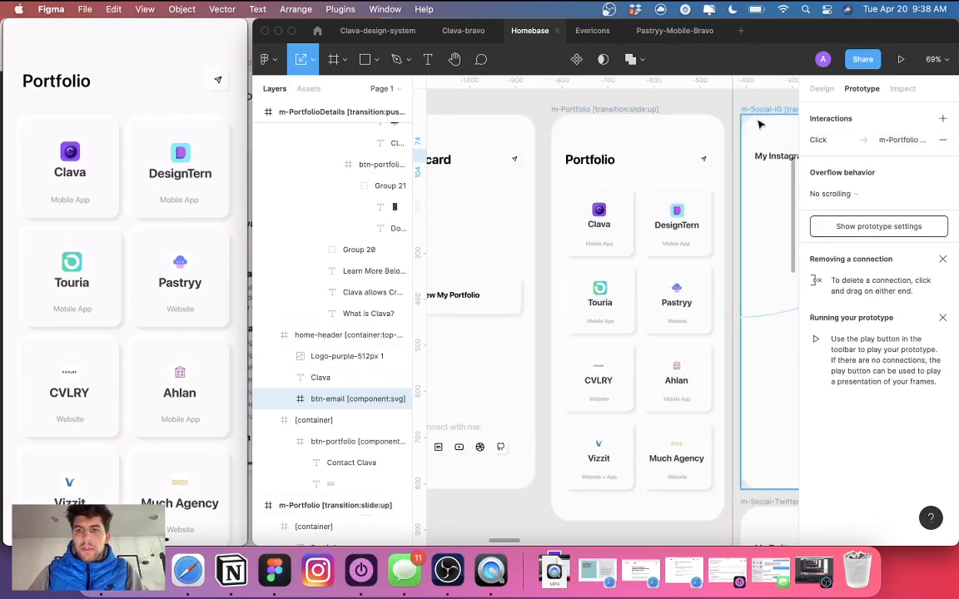
pyautogui.press('super+backslash')
# Inspect the content container and the Contact Clava container of m-PortfolioDetails together with their prototype connections.
pyautogui.scroll(-2, 612, 283)
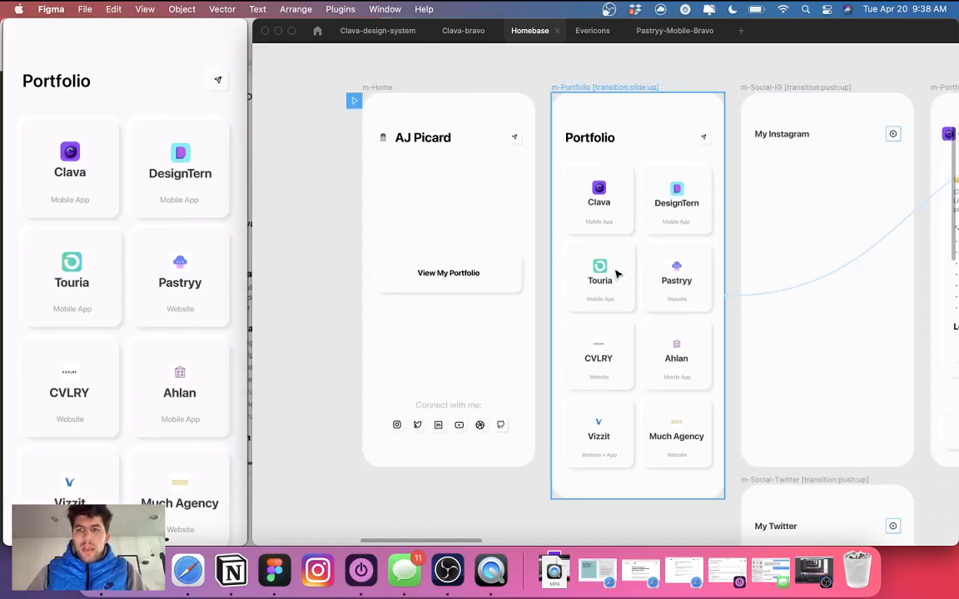
pyautogui.hscroll(10, 616, 275)
pyautogui.click(606, 267)
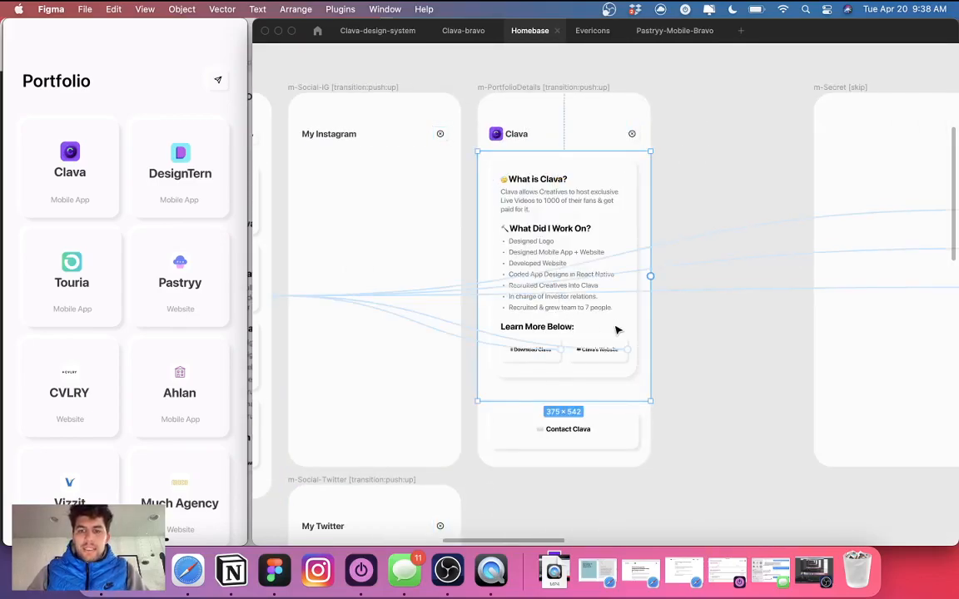
pyautogui.click(573, 434)
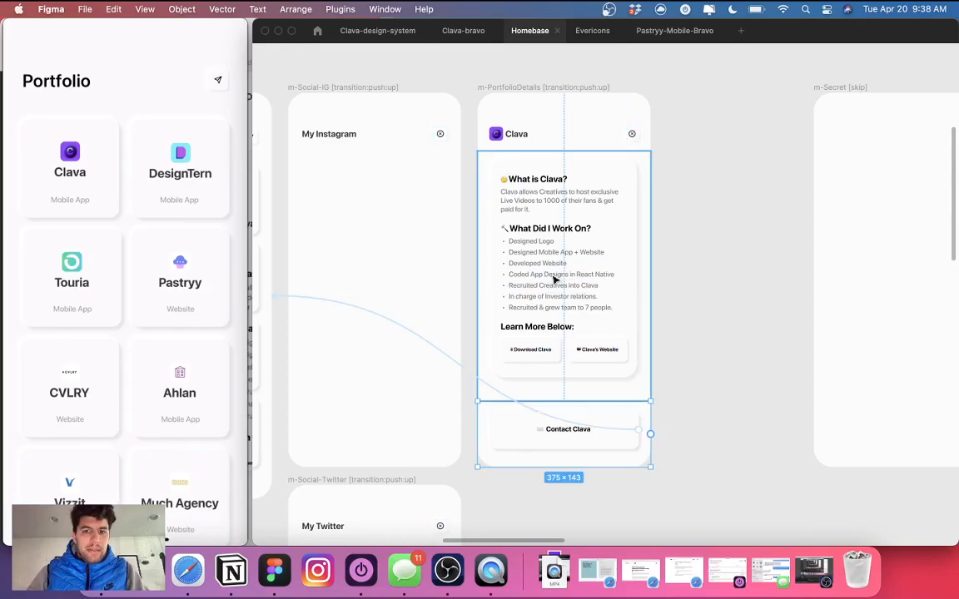
pyautogui.click(546, 257)
pyautogui.hscroll(2, 558, 275)
pyautogui.hscroll(3, 561, 250)
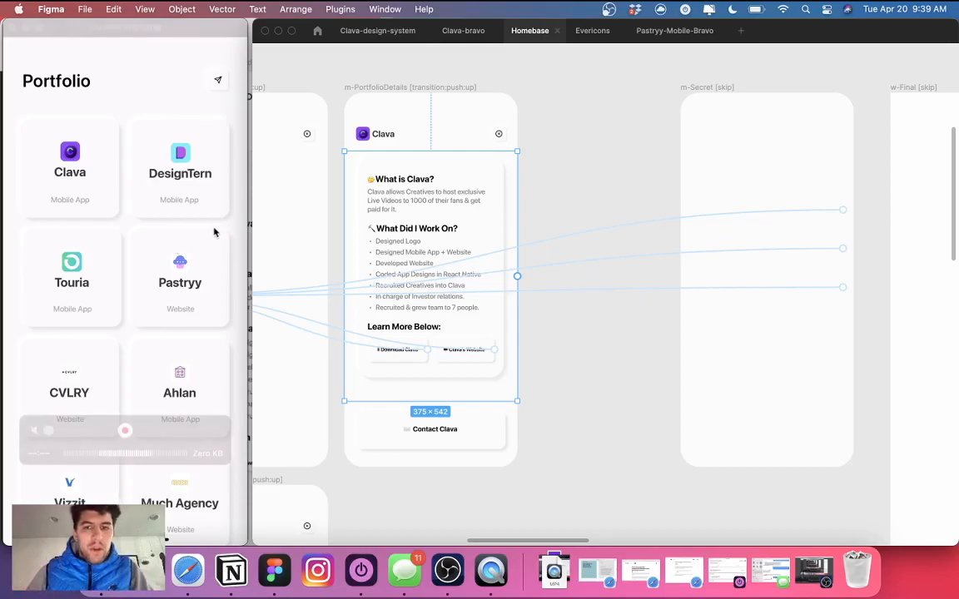
pyautogui.hscroll(-3, 516, 275)
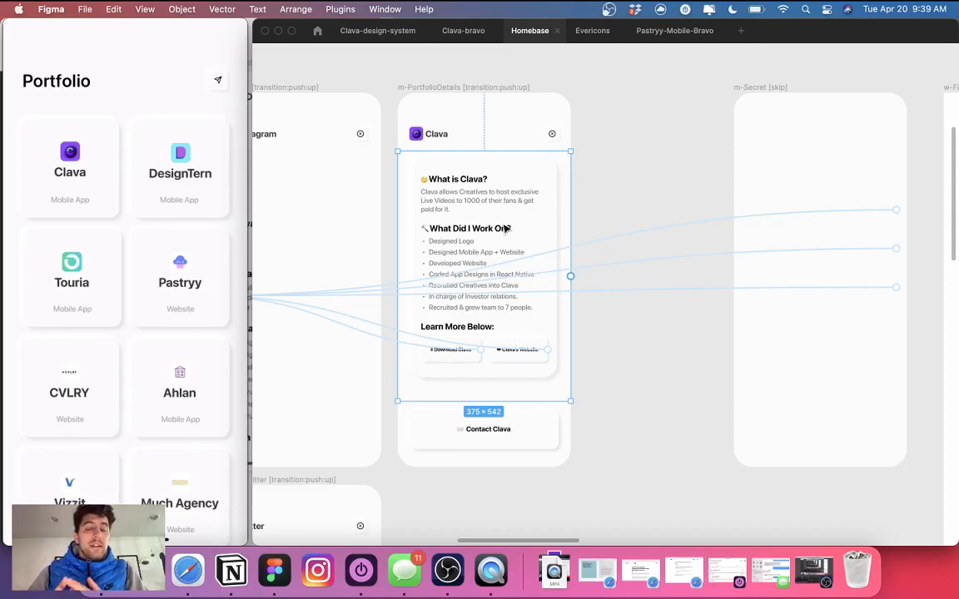
# Switch to Safari and review the slider animation tags in the Container: Slider documentation, from default through horizontal.
pyautogui.click(189, 570)
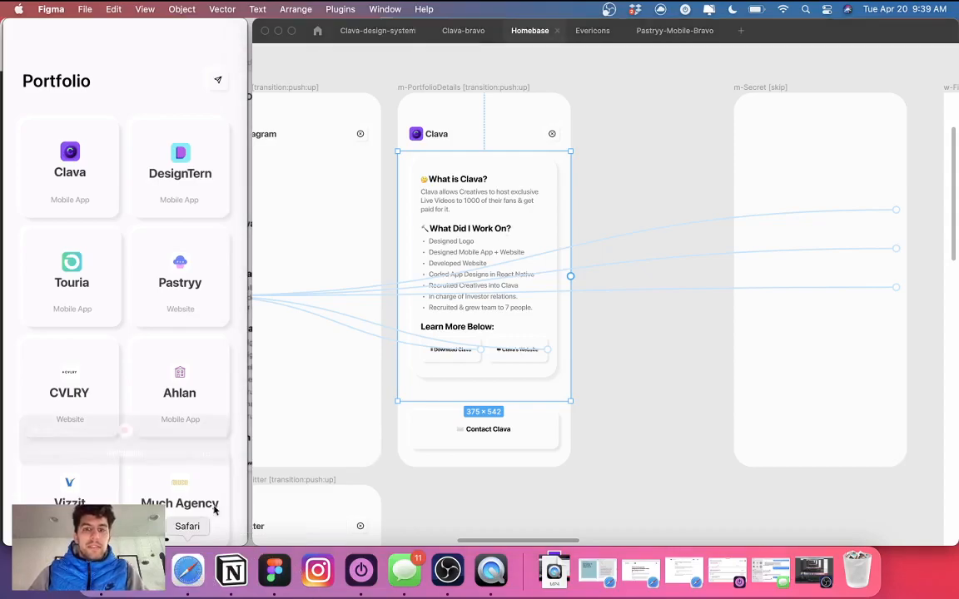
pyautogui.click(508, 64)
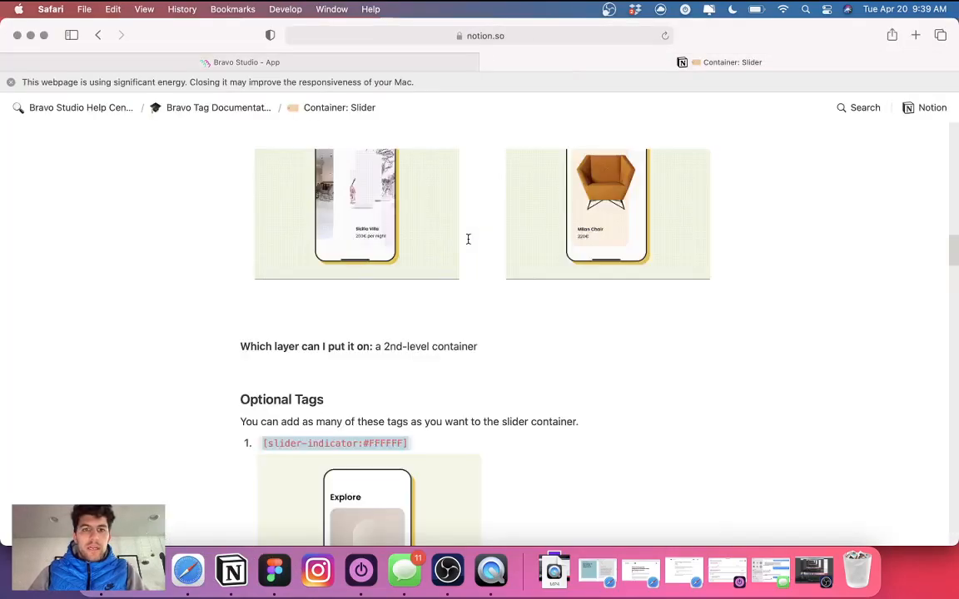
pyautogui.scroll(-5, 490, 315)
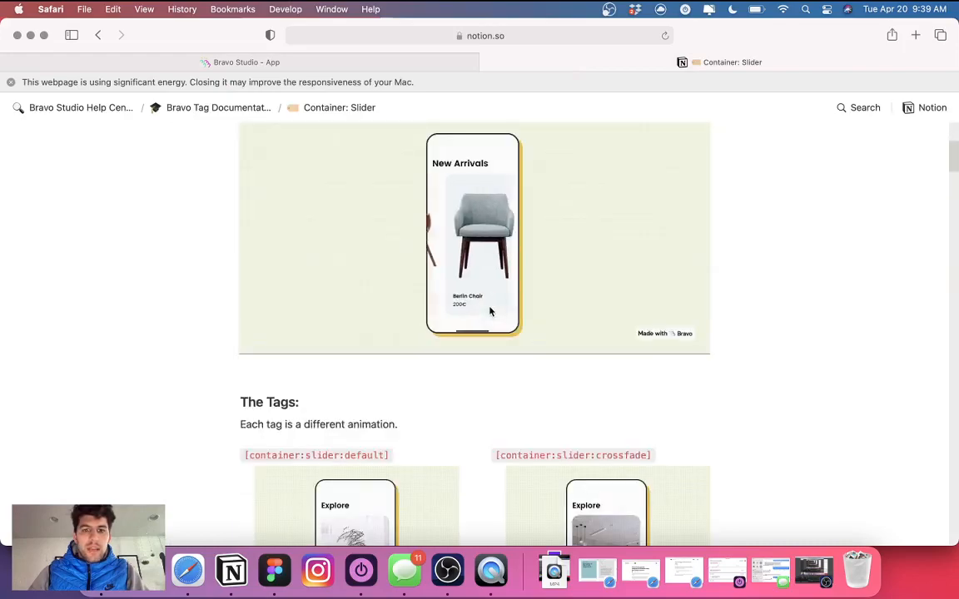
pyautogui.scroll(1, 501, 330)
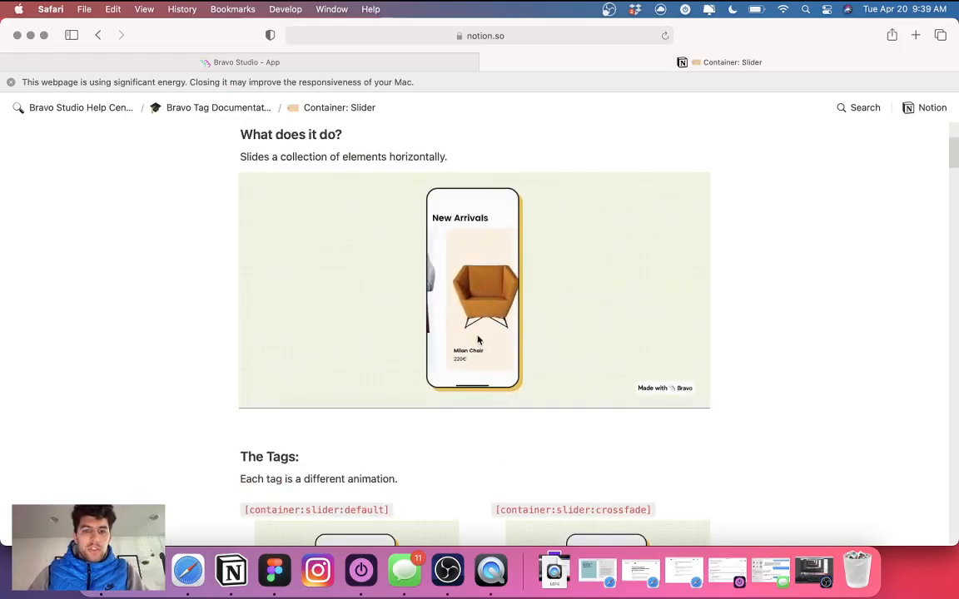
pyautogui.scroll(-4, 479, 336)
pyautogui.scroll(-4, 477, 336)
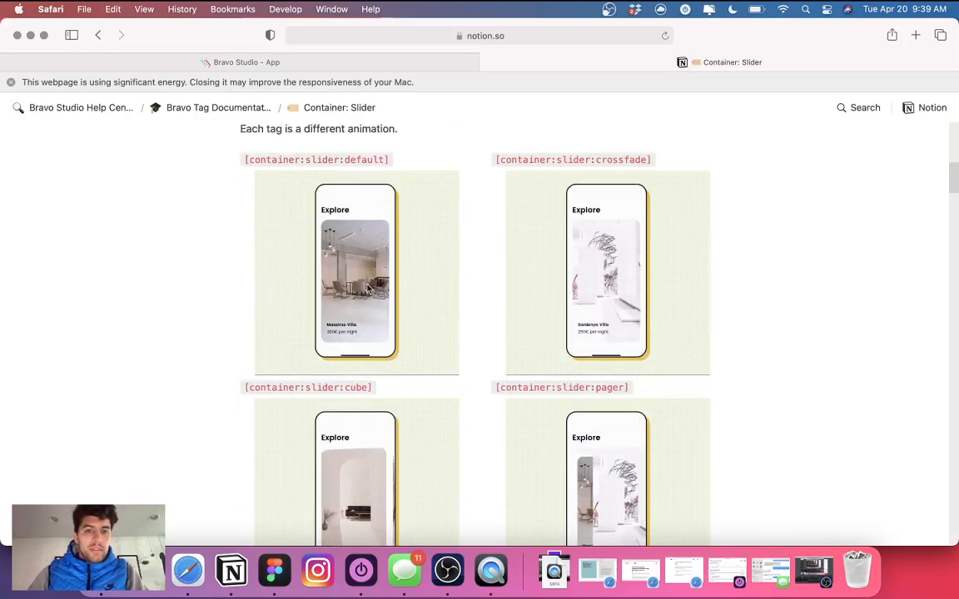
pyautogui.scroll(-2, 608, 275)
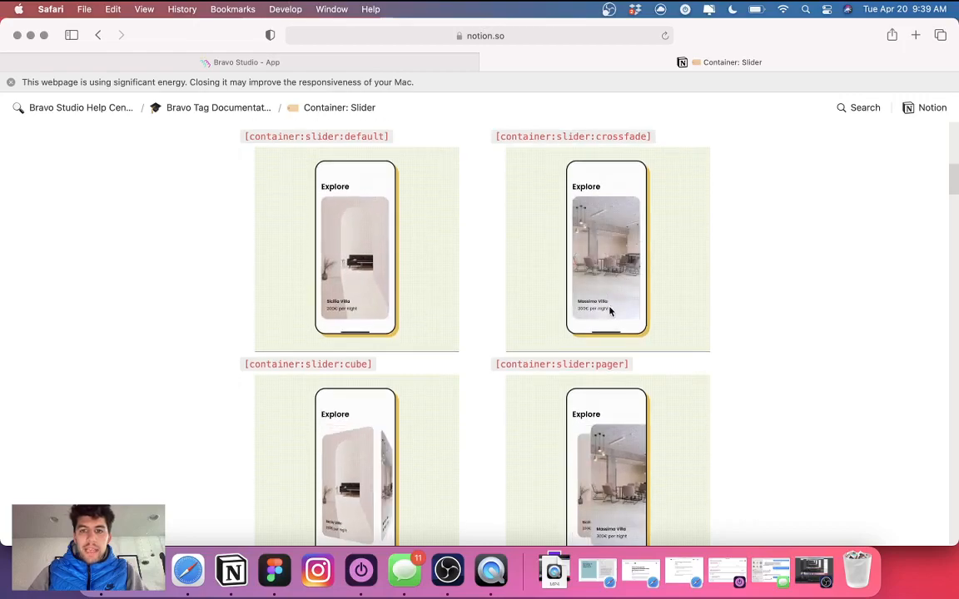
pyautogui.scroll(-3, 451, 358)
pyautogui.scroll(-1, 546, 349)
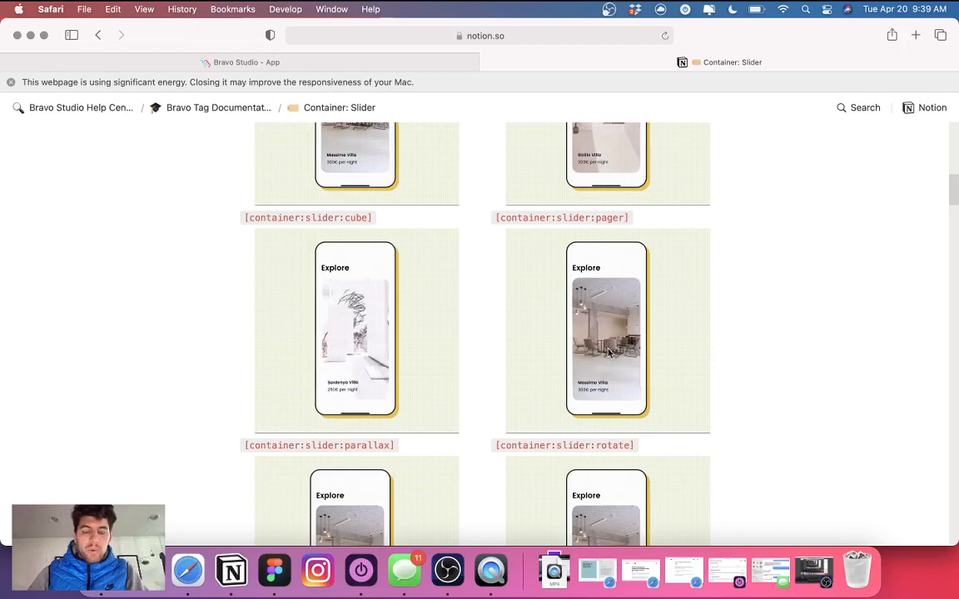
pyautogui.scroll(-5, 607, 349)
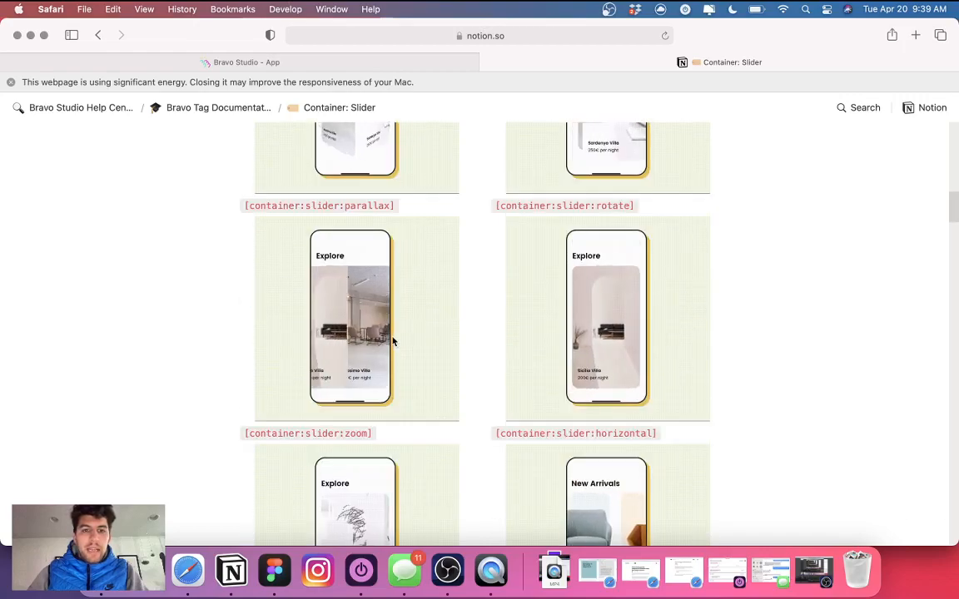
pyautogui.scroll(-3, 631, 354)
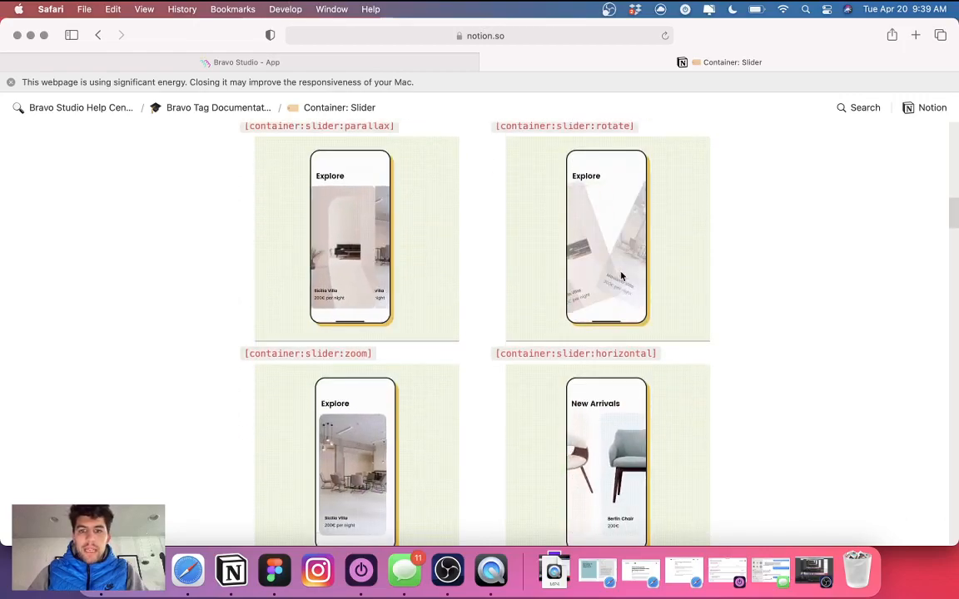
pyautogui.scroll(-3, 608, 317)
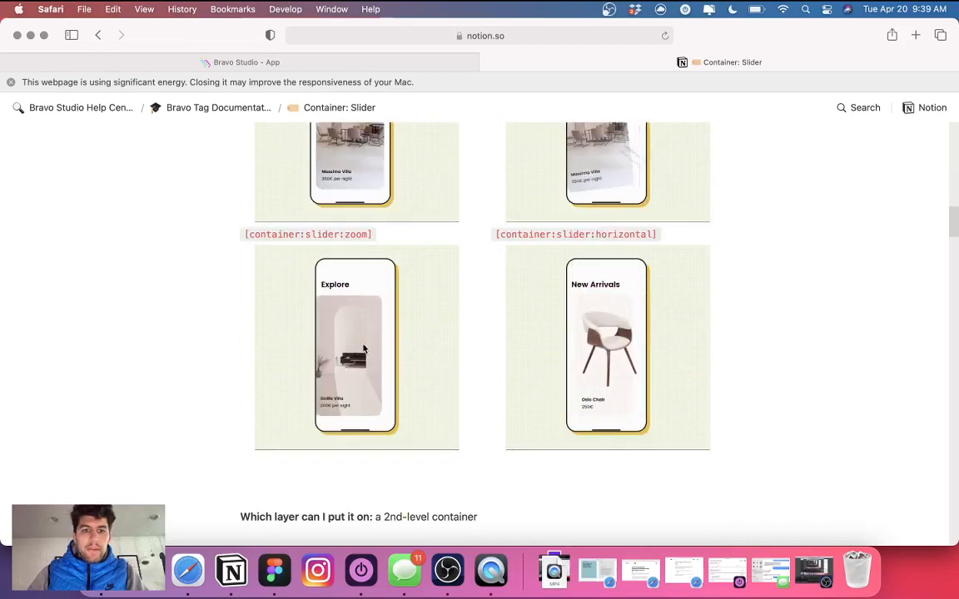
pyautogui.scroll(-1, 369, 339)
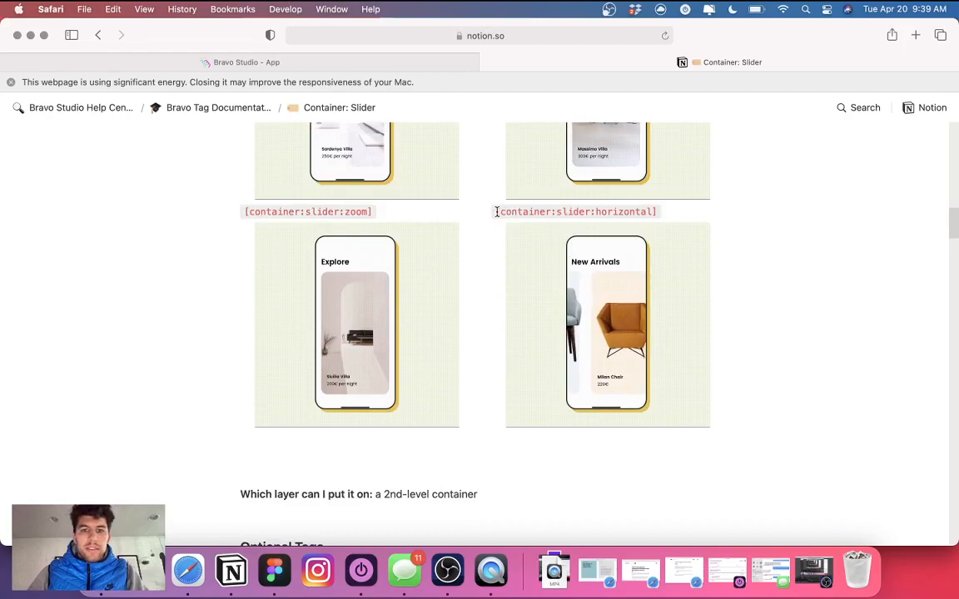
# Highlight the [slider-indicator:#FFFFFF] tag under Optional Tags, and switch to Figma to clear the canvas selection.
pyautogui.scroll(-10, 636, 274)
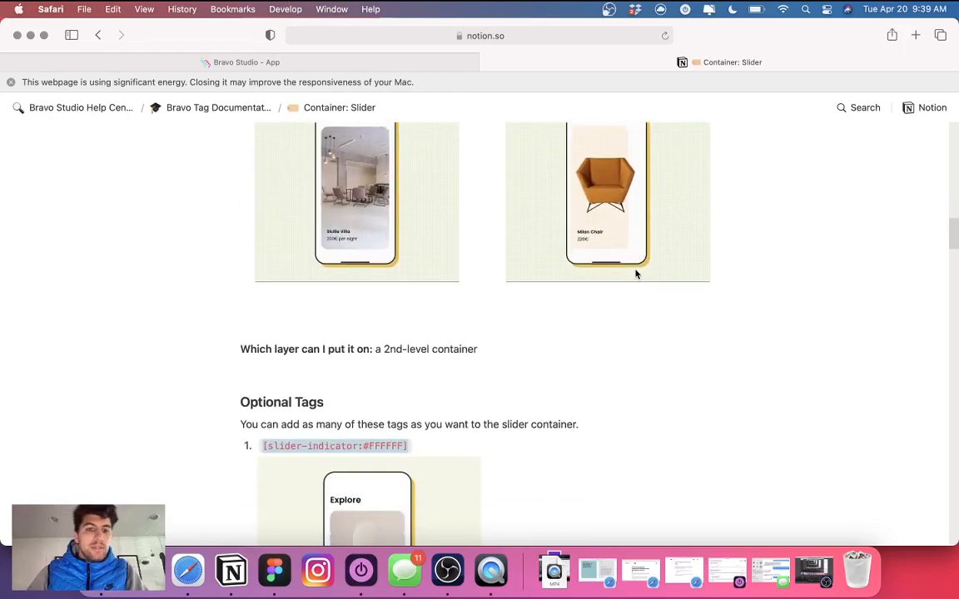
pyautogui.moveTo(262, 238); pyautogui.dragTo(405, 237)
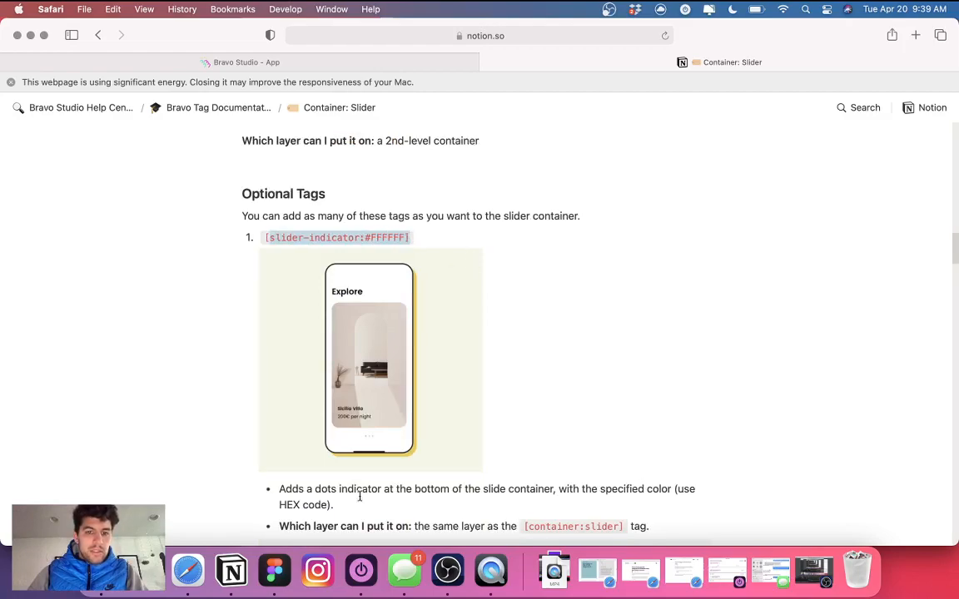
pyautogui.click(277, 566)
pyautogui.click(662, 342)
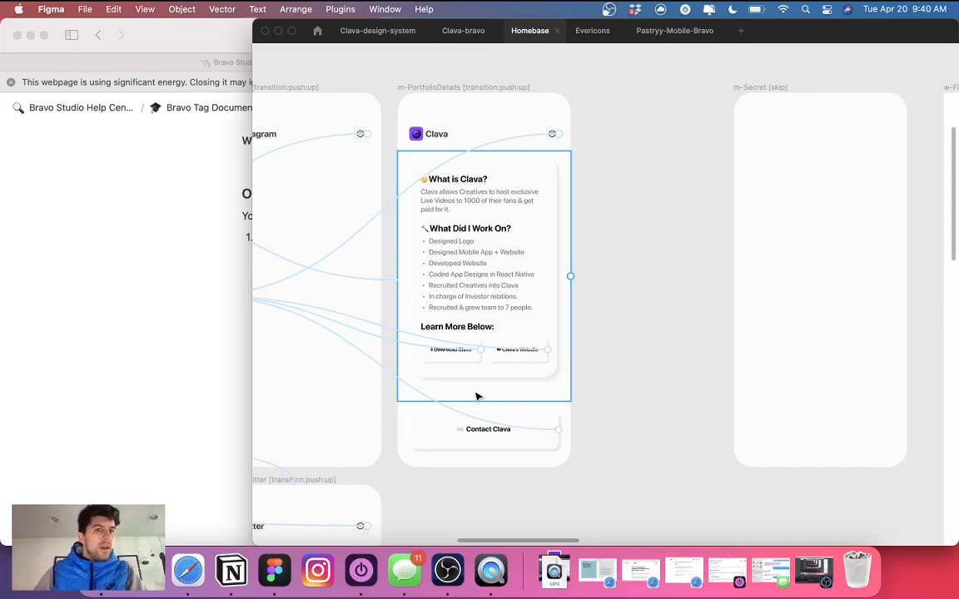
# Return to Safari and read about the optional slider-indicator, slider-infinite and slider-automatic tags and the design tool setup instructions.
pyautogui.click(188, 569)
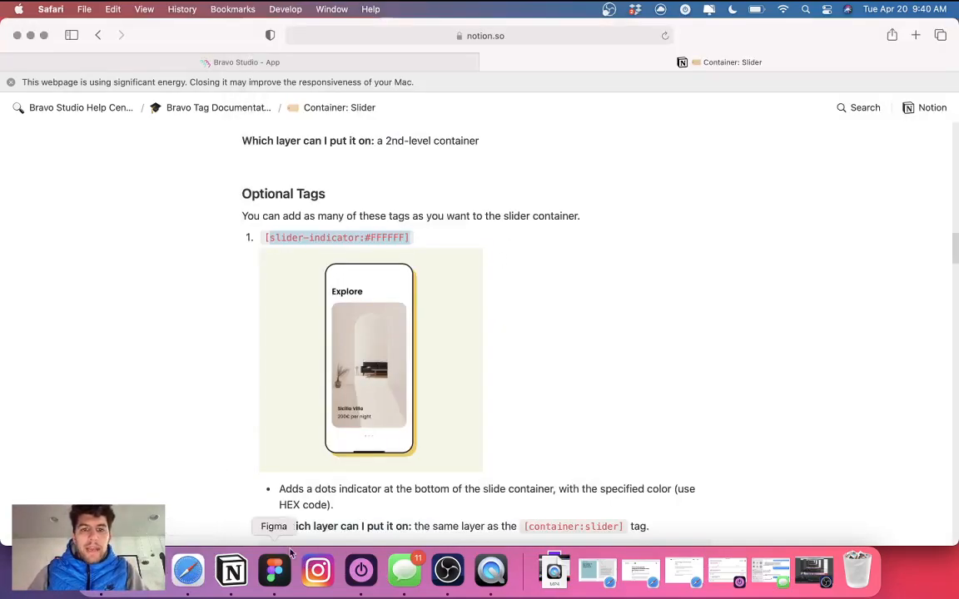
pyautogui.scroll(-4, 385, 368)
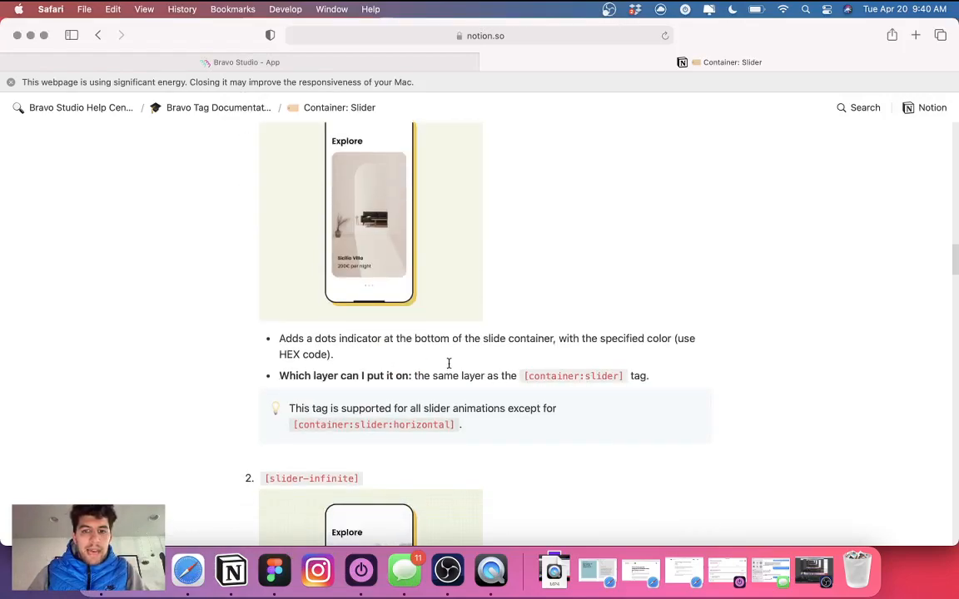
pyautogui.scroll(10, 451, 386)
pyautogui.scroll(-10, 433, 396)
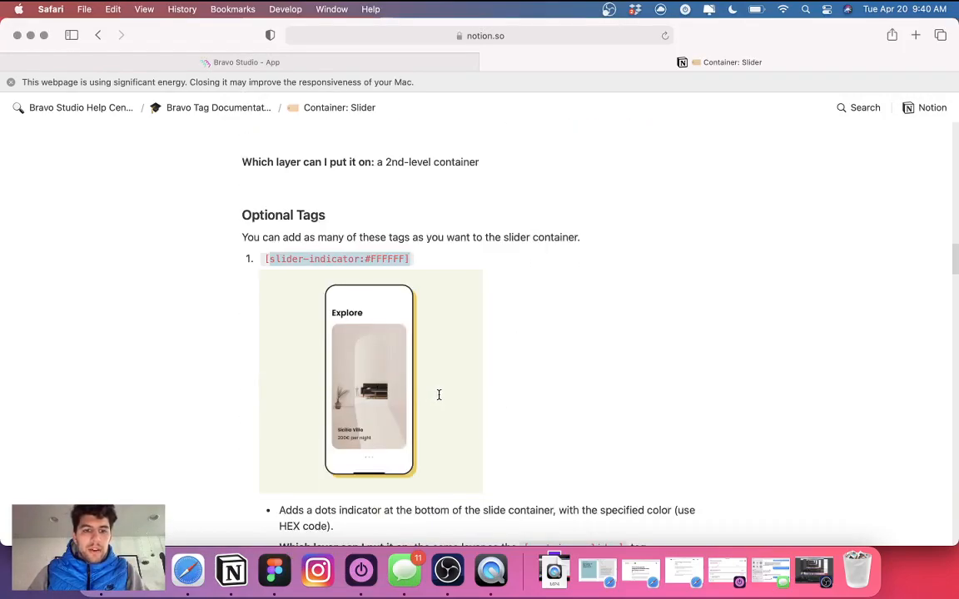
pyautogui.scroll(-4, 420, 329)
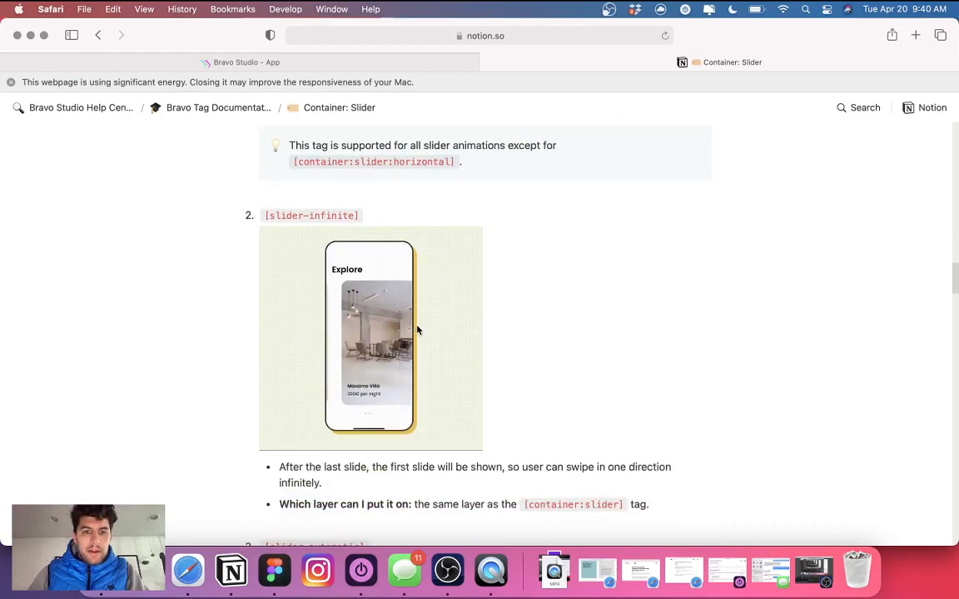
pyautogui.scroll(-1, 397, 310)
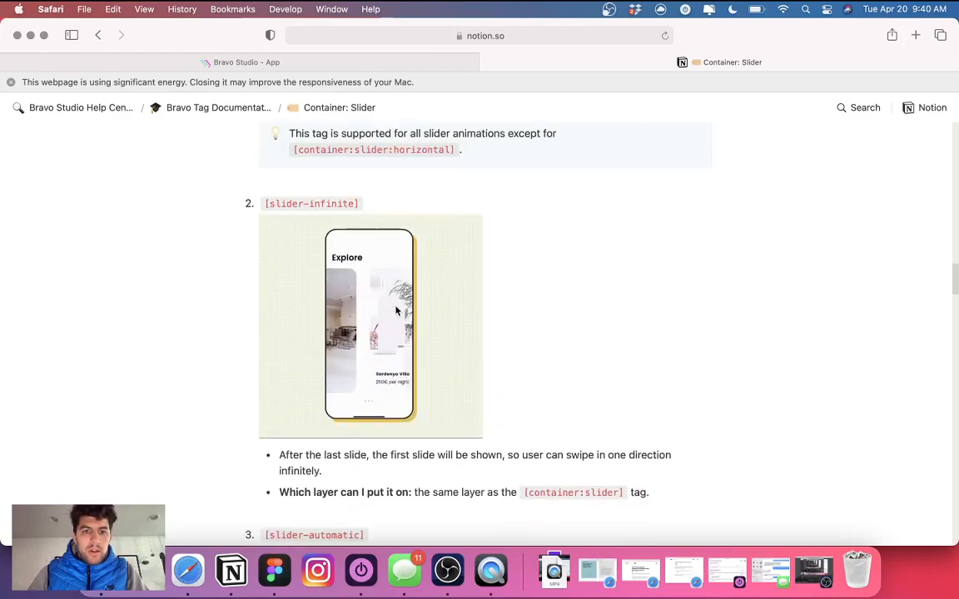
pyautogui.moveTo(352, 199); pyautogui.dragTo(266, 195)
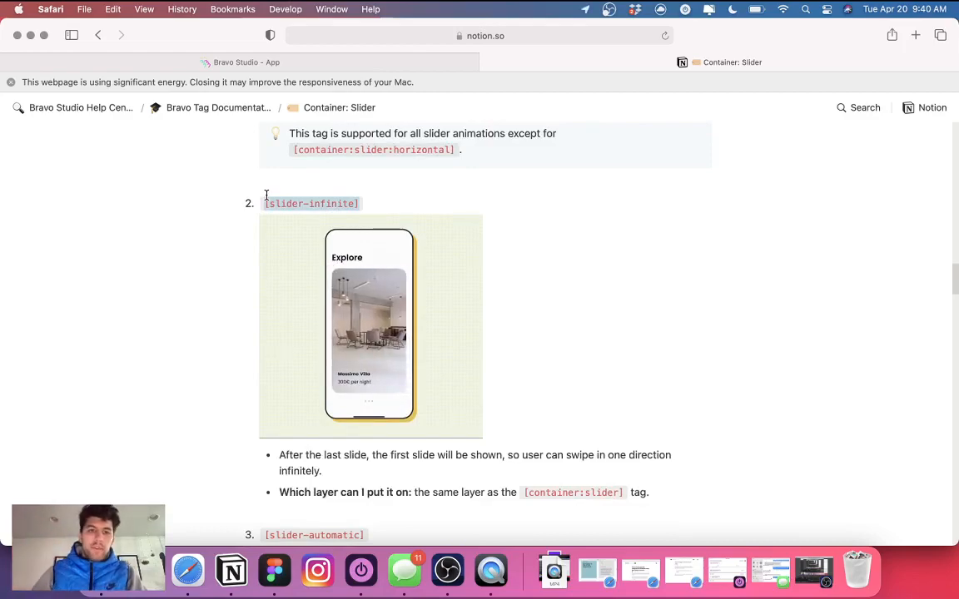
pyautogui.scroll(-6, 486, 349)
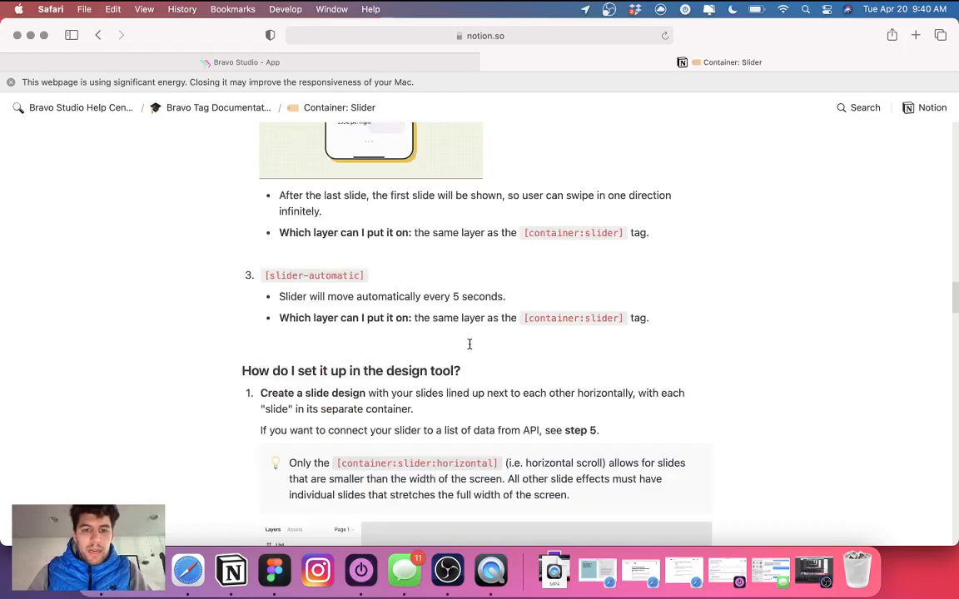
pyautogui.scroll(-1, 303, 255)
pyautogui.moveTo(363, 250); pyautogui.dragTo(265, 249)
pyautogui.scroll(-3, 414, 336)
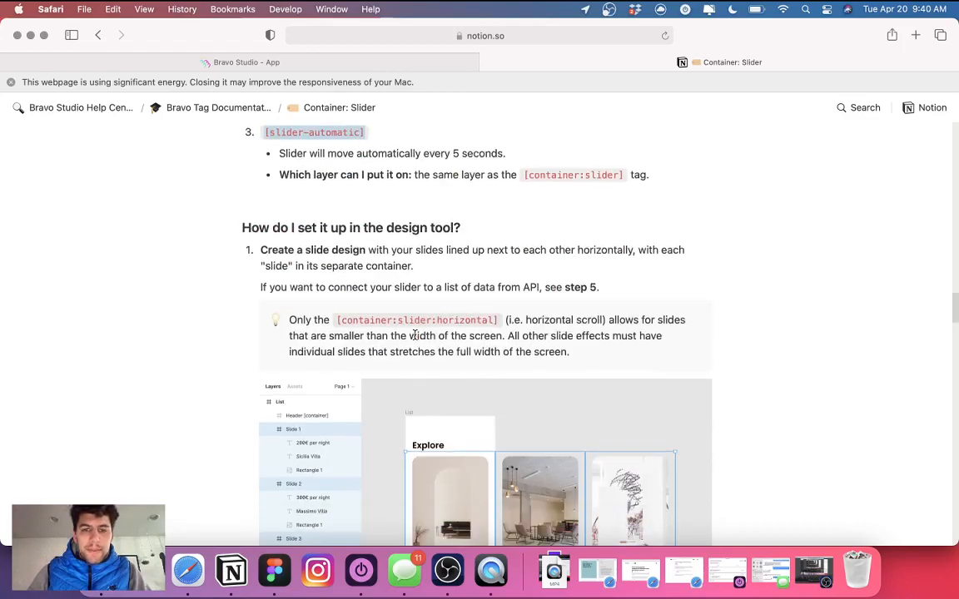
pyautogui.scroll(10, 414, 335)
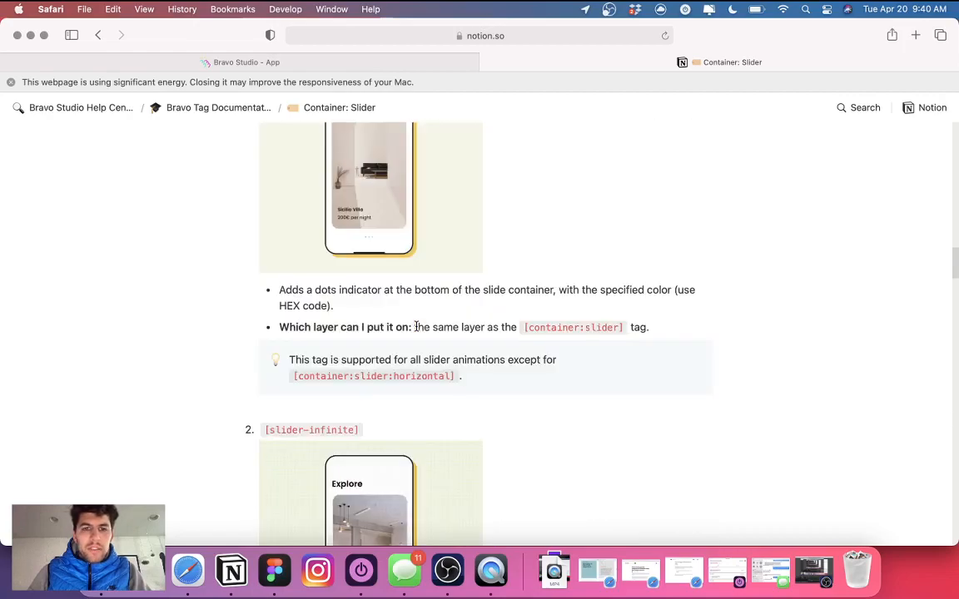
pyautogui.scroll(15, 414, 327)
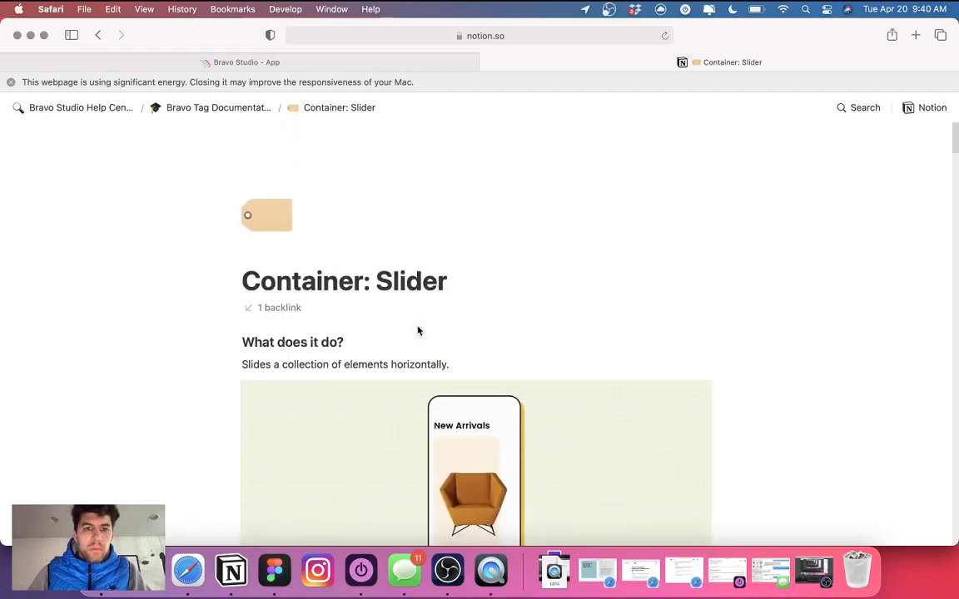
# Switch to Figma, locate the broken-apart copy of m-PortfolioDetails below the main screens and select its empty phone frame.
pyautogui.click(274, 571)
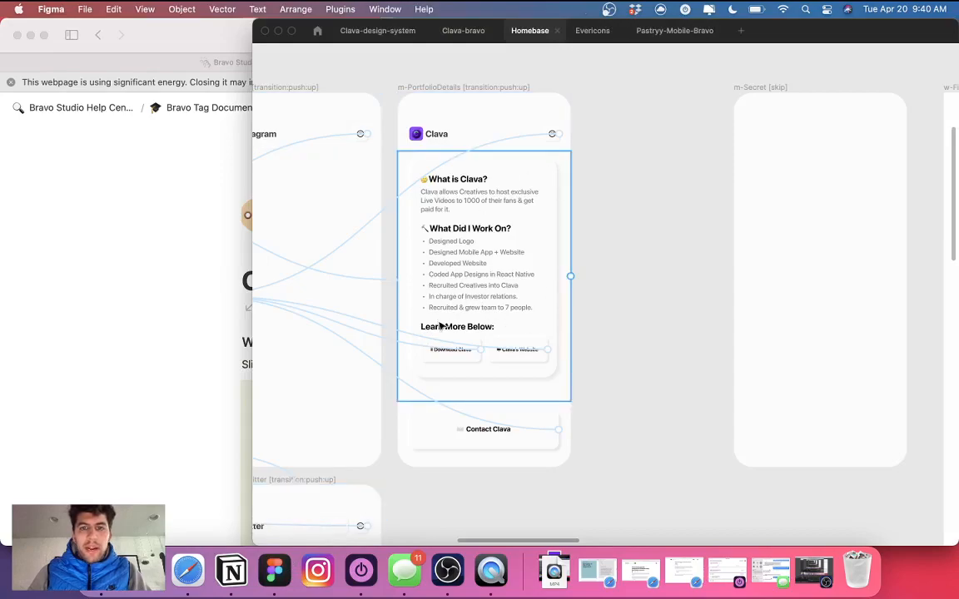
pyautogui.scroll(-3, 653, 316)
pyautogui.scroll(-8, 595, 374)
pyautogui.hscroll(-6, 569, 362)
pyautogui.hscroll(-8, 567, 360)
pyautogui.scroll(-3, 563, 361)
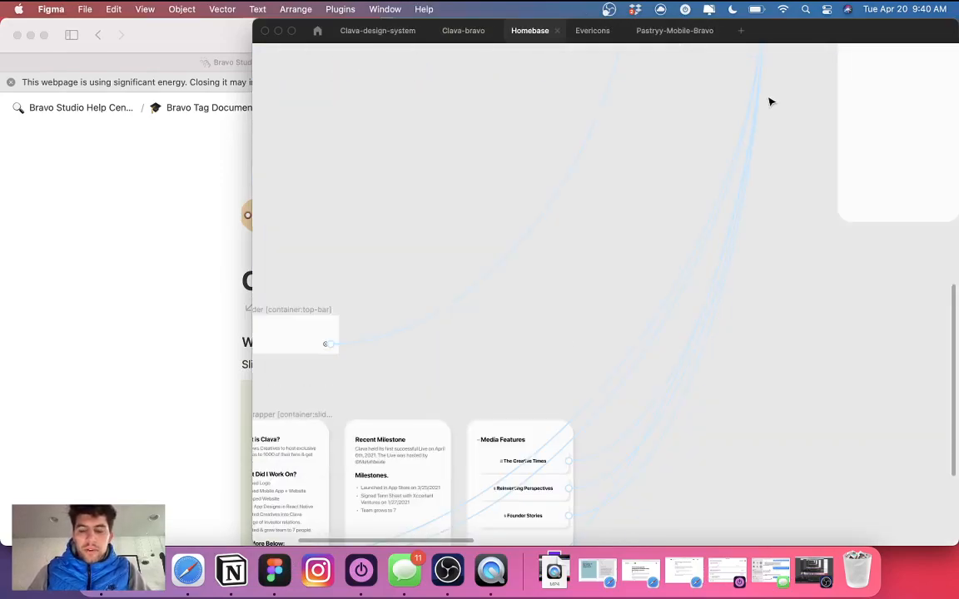
pyautogui.press('super+backslash')
pyautogui.click(817, 94)
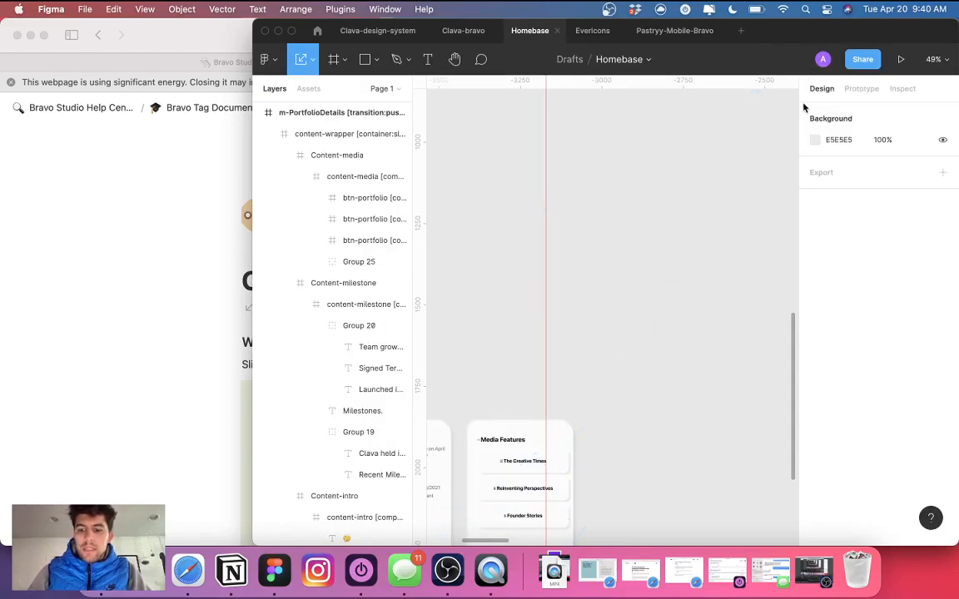
pyautogui.press('super+backslash')
pyautogui.scroll(-3, 706, 248)
pyautogui.hscroll(-9, 616, 206)
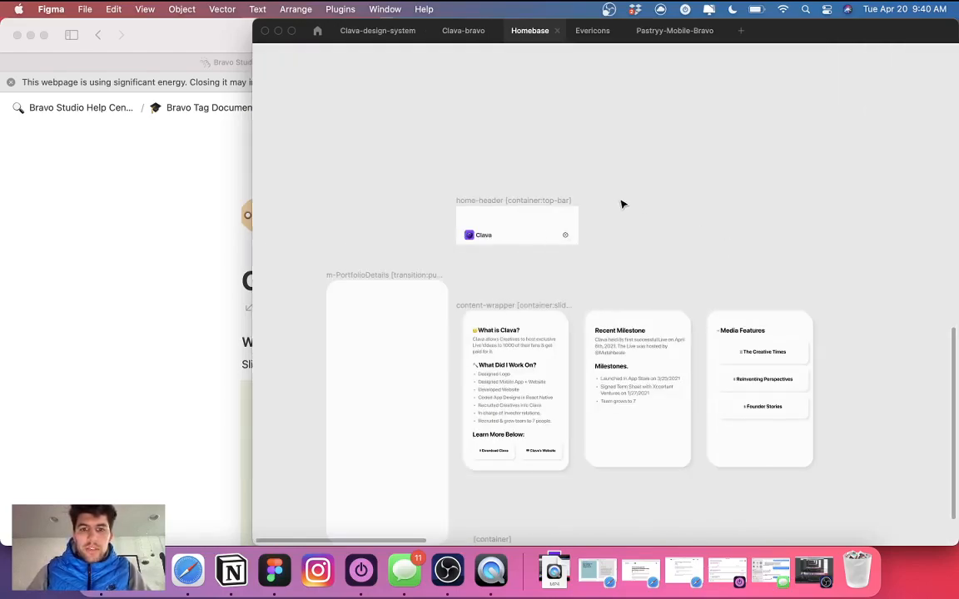
pyautogui.scroll(-3, 515, 202)
pyautogui.click(505, 172)
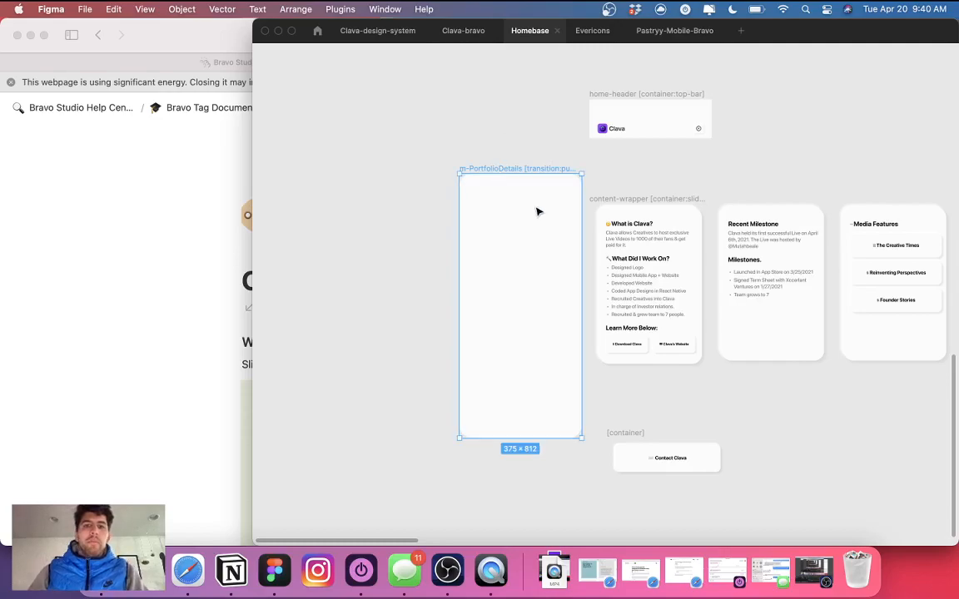
# Show the Figma interface, extend the window to the full screen width and widen the layer list to reveal full layer names.
pyautogui.press('super+backslash')
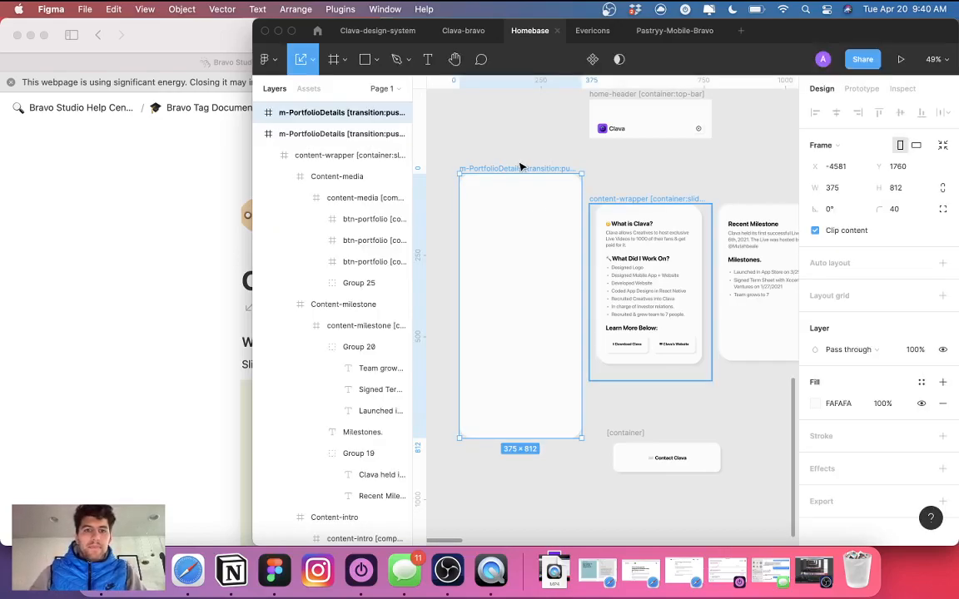
pyautogui.moveTo(253, 101); pyautogui.dragTo(2, 79)
pyautogui.hscroll(-4, 349, 220)
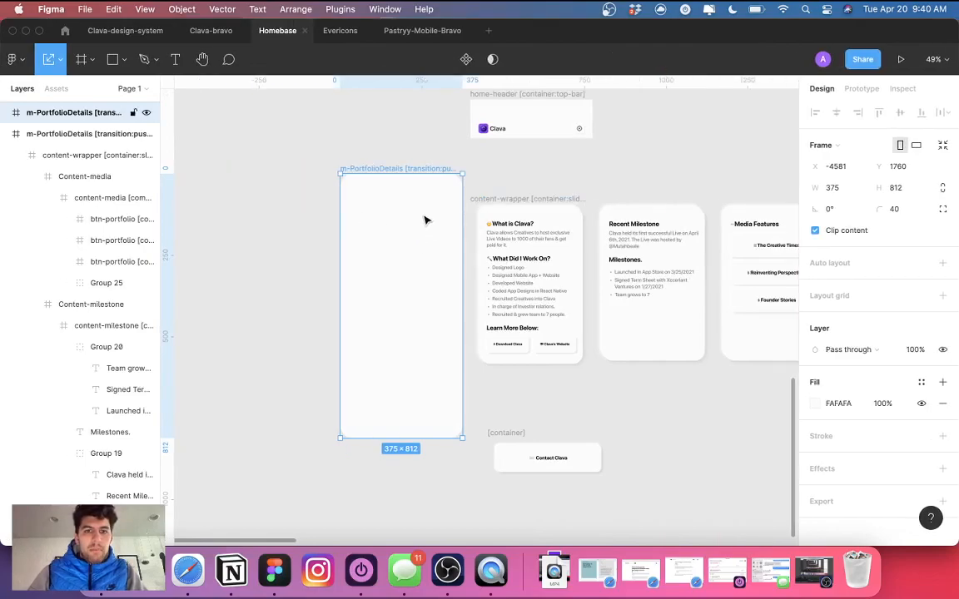
pyautogui.moveTo(215, 119); pyautogui.dragTo(291, 123)
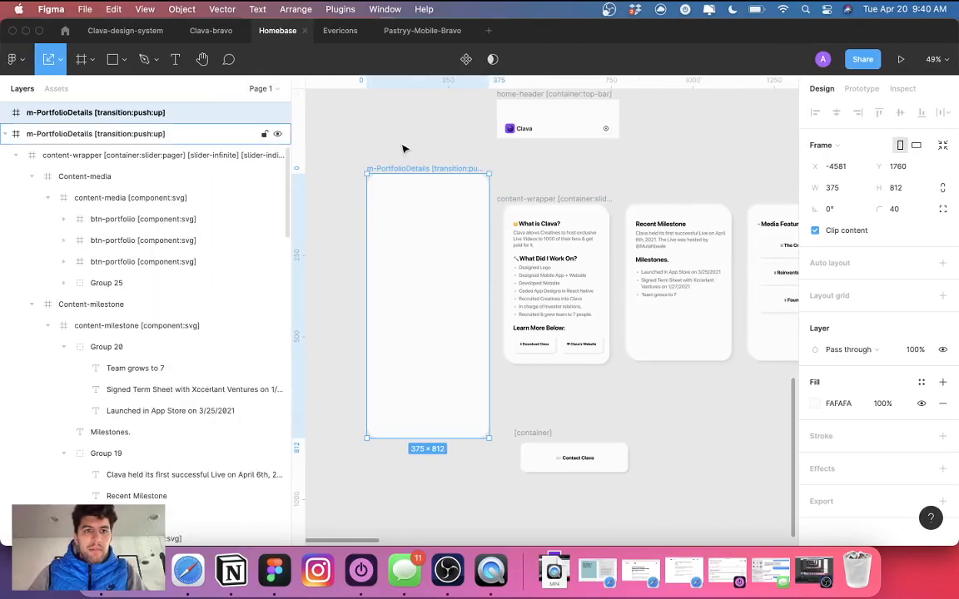
# Examine the empty m-PortfolioDetails frame alongside the separated home-header, content-wrapper and Contact Clava containers.
pyautogui.scroll(3, 435, 186)
pyautogui.scroll(-5, 433, 186)
pyautogui.scroll(3, 477, 214)
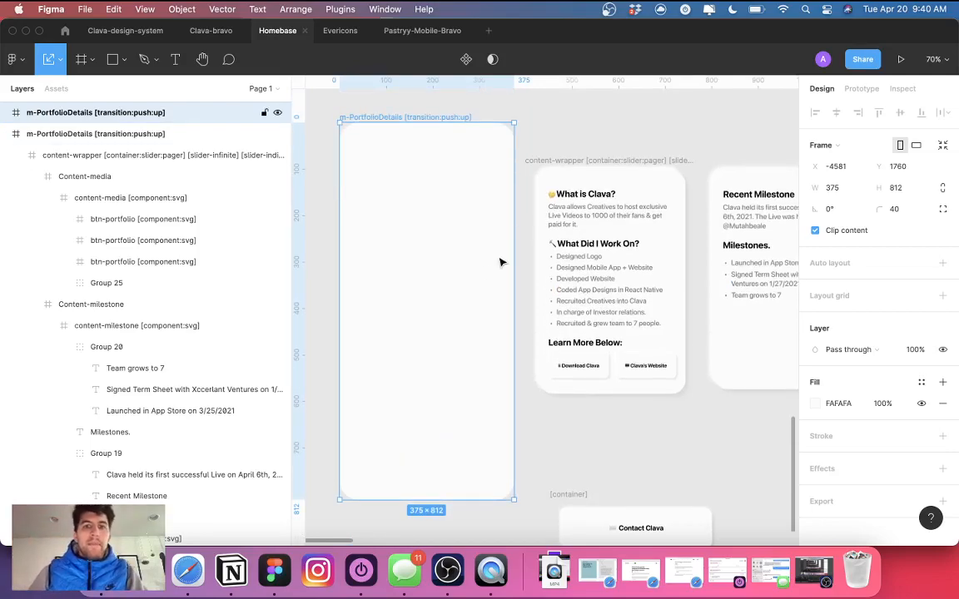
pyautogui.scroll(1, 421, 216)
pyautogui.scroll(3, 420, 216)
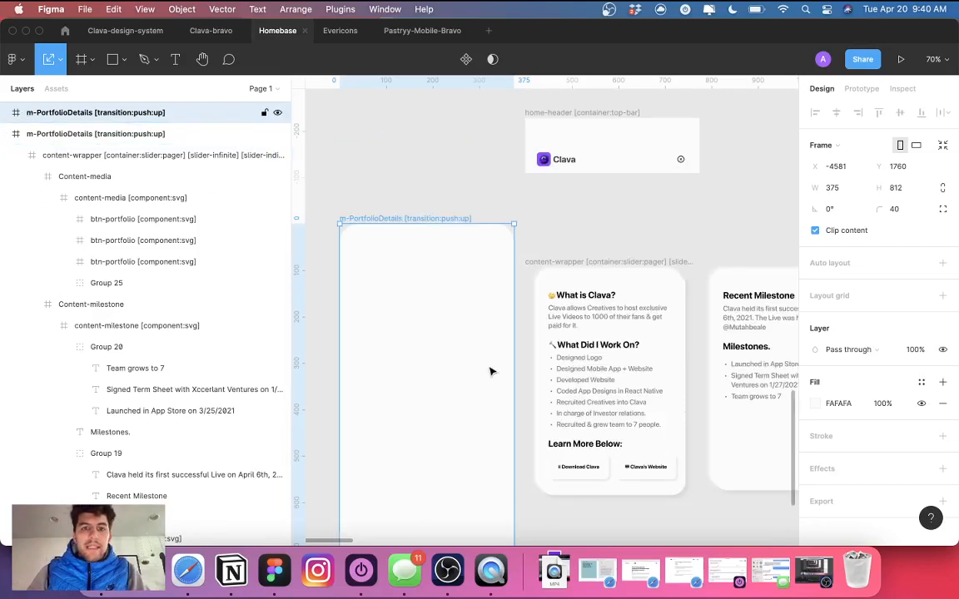
pyautogui.scroll(-3, 473, 364)
pyautogui.scroll(4, 449, 224)
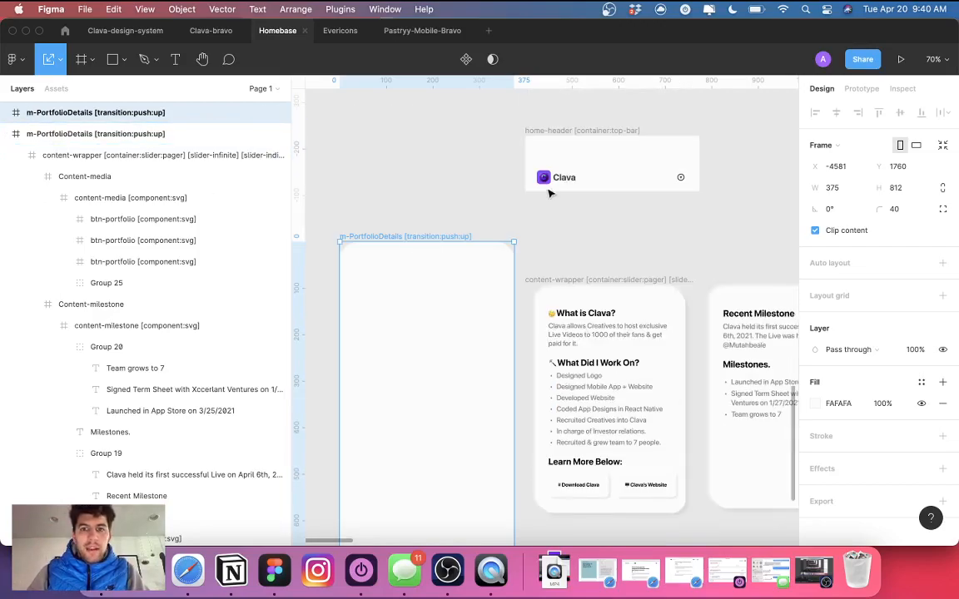
# Place the home-header [container:top-bar] frame inside the empty m-PortfolioDetails frame and align it to the frame's top edge.
pyautogui.scroll(-3, 450, 216)
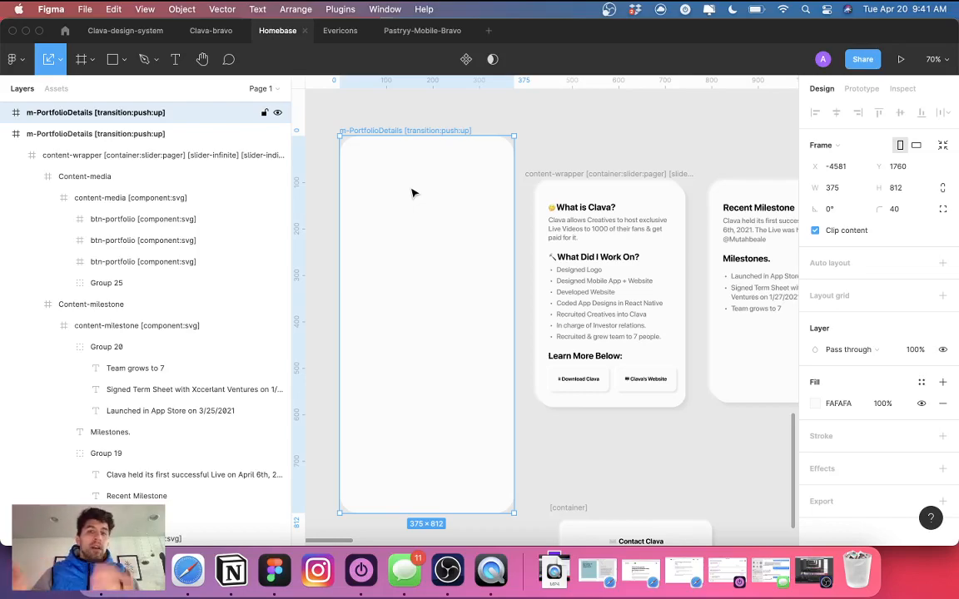
pyautogui.scroll(5, 411, 209)
pyautogui.scroll(-1, 559, 239)
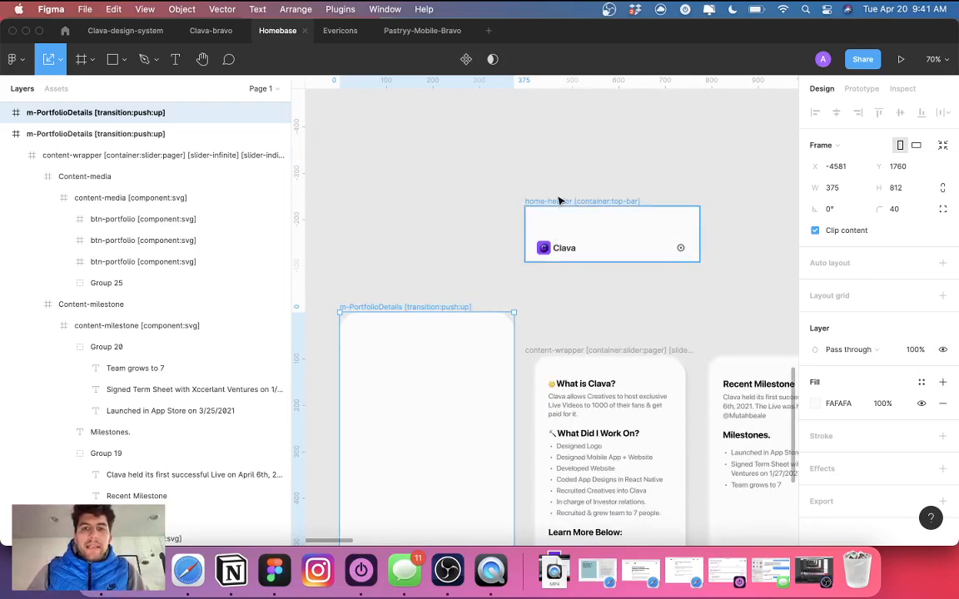
pyautogui.moveTo(559, 205); pyautogui.dragTo(374, 320)
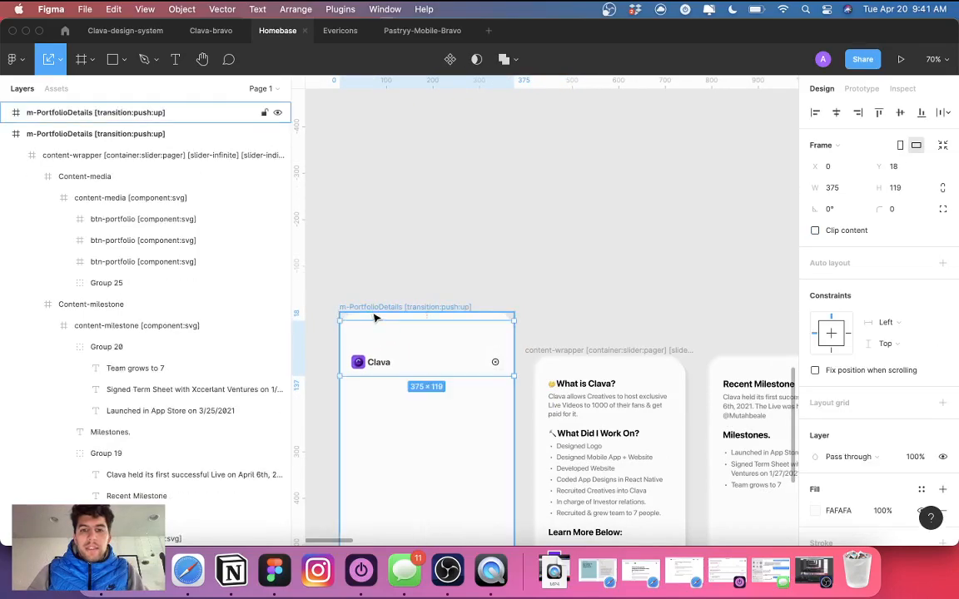
pyautogui.click(877, 113)
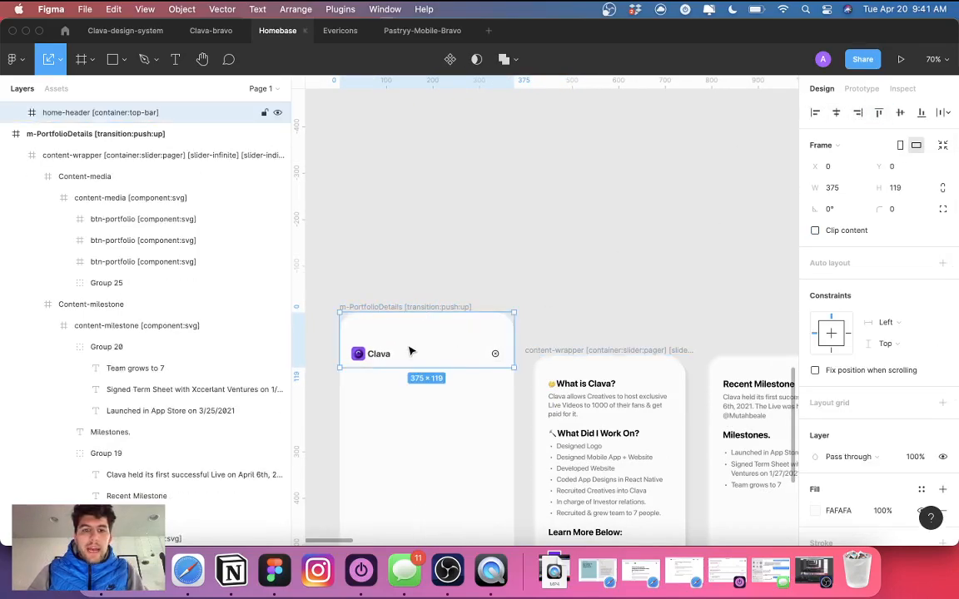
# Collapse the expanded layers of the other screens, the content-wrapper and the [container] frame, and select home-header.
pyautogui.scroll(-1, 411, 351)
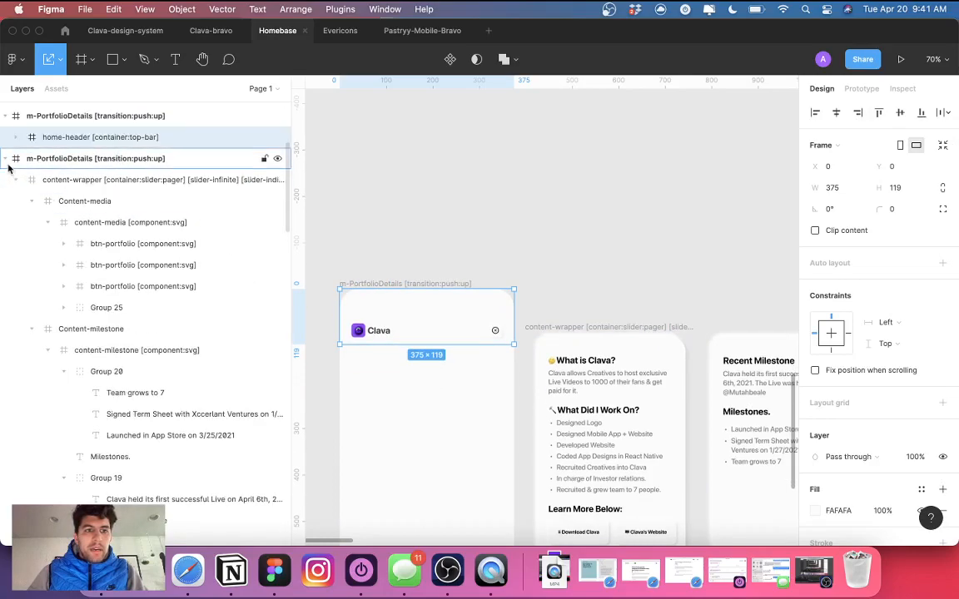
pyautogui.click(7, 159)
pyautogui.click(10, 181)
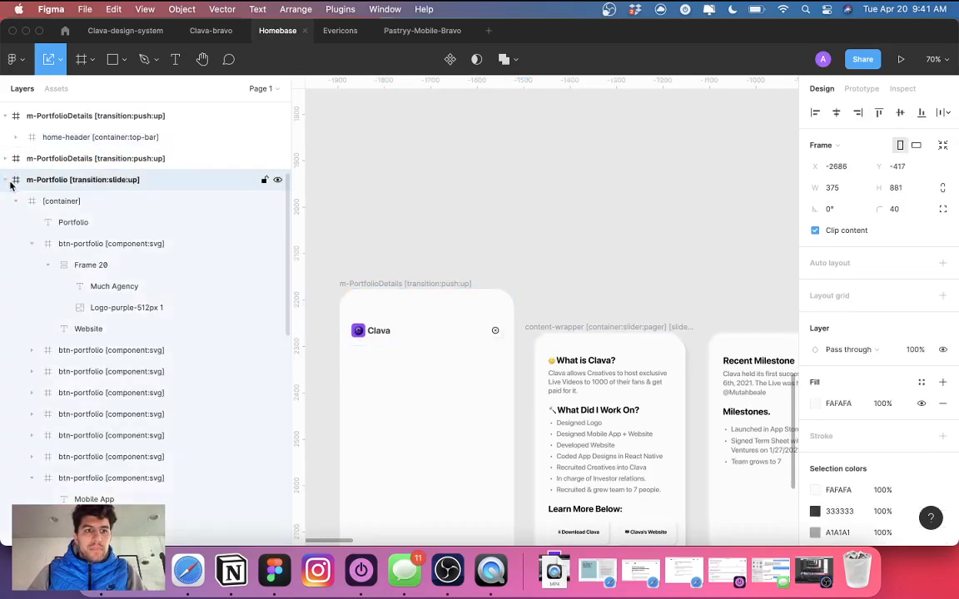
pyautogui.click(8, 180)
pyautogui.click(8, 219)
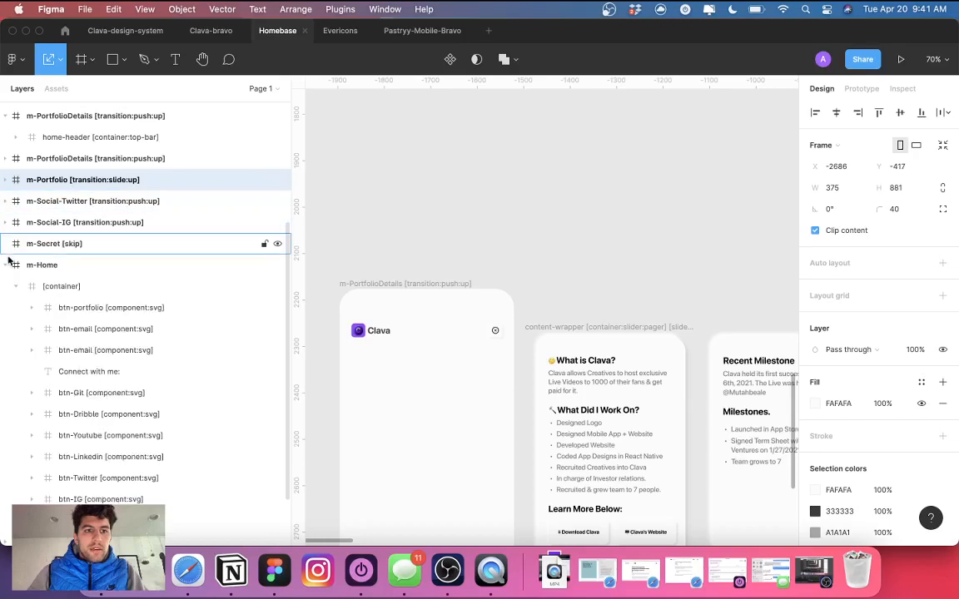
pyautogui.click(8, 256)
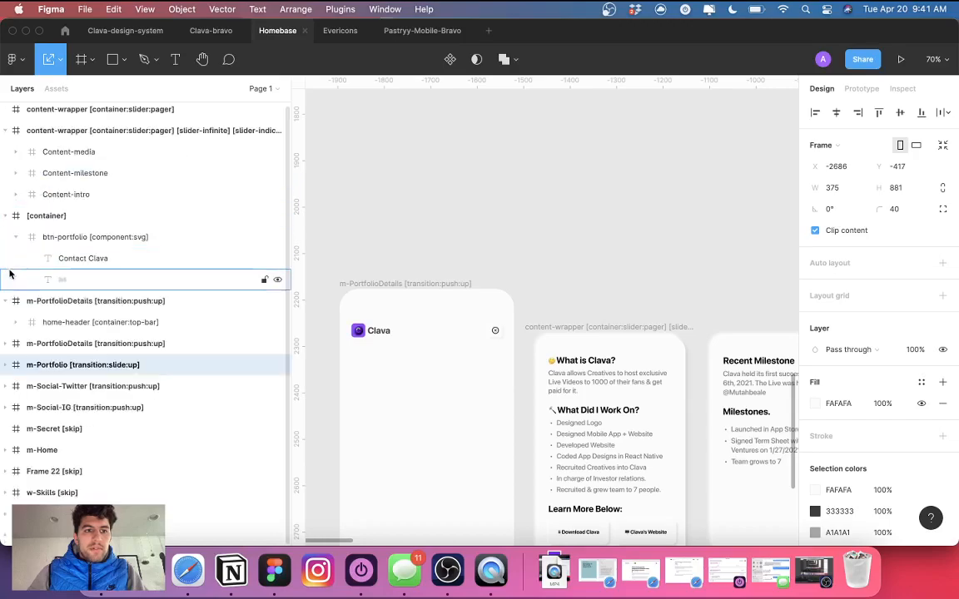
pyautogui.click(11, 135)
pyautogui.click(7, 134)
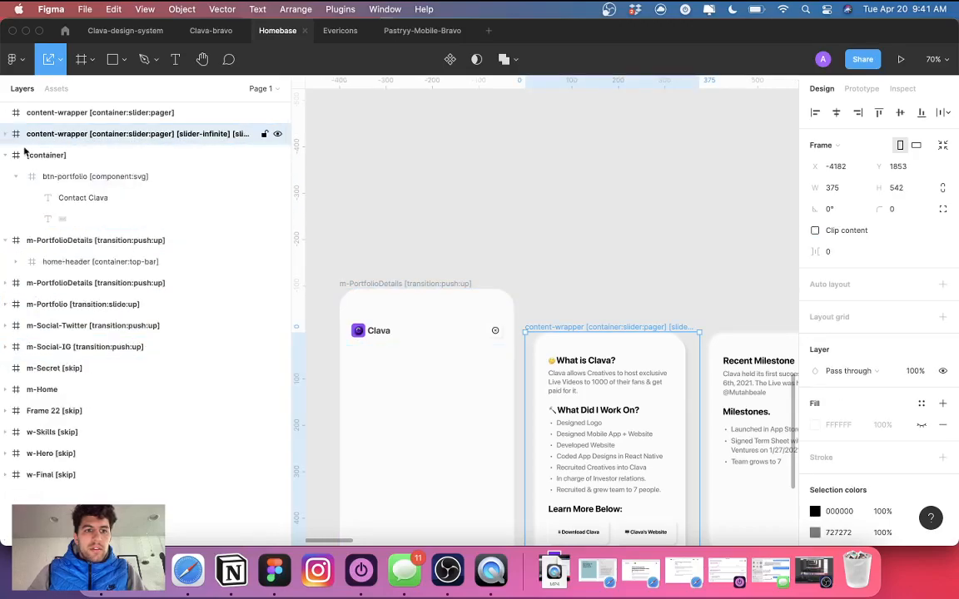
pyautogui.click(83, 176)
pyautogui.click(399, 335)
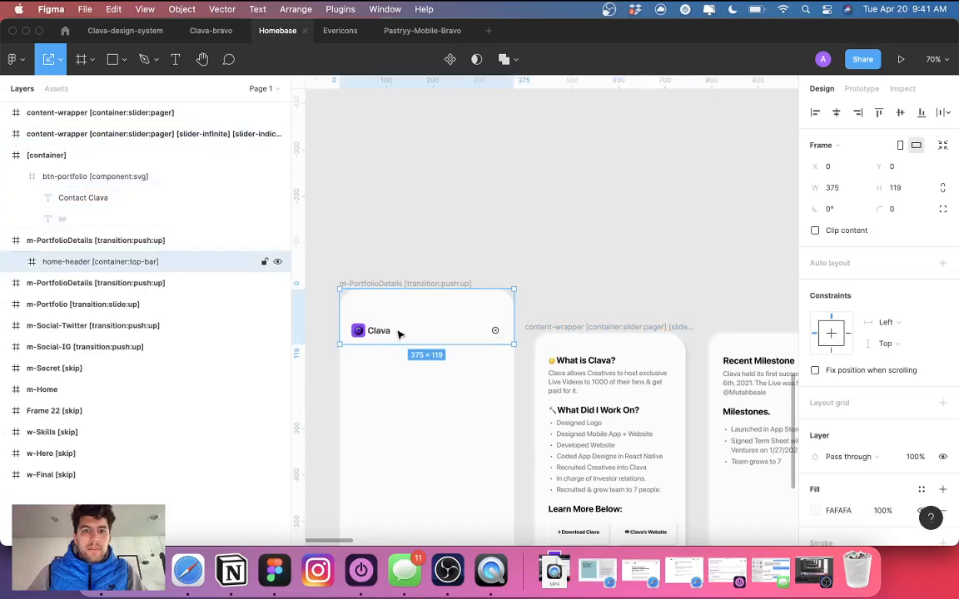
pyautogui.click(7, 155)
# Examine the [container:top-bar] tag on home-header and the [transition:push:up] tag on its m-PortfolioDetails parent frame.
pyautogui.scroll(-1, 449, 341)
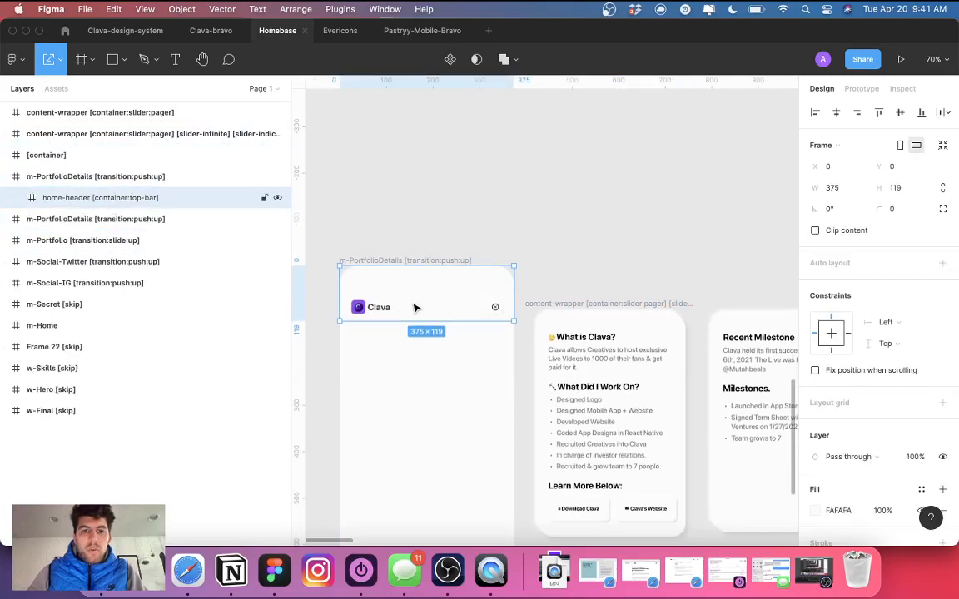
pyautogui.scroll(5, 416, 308)
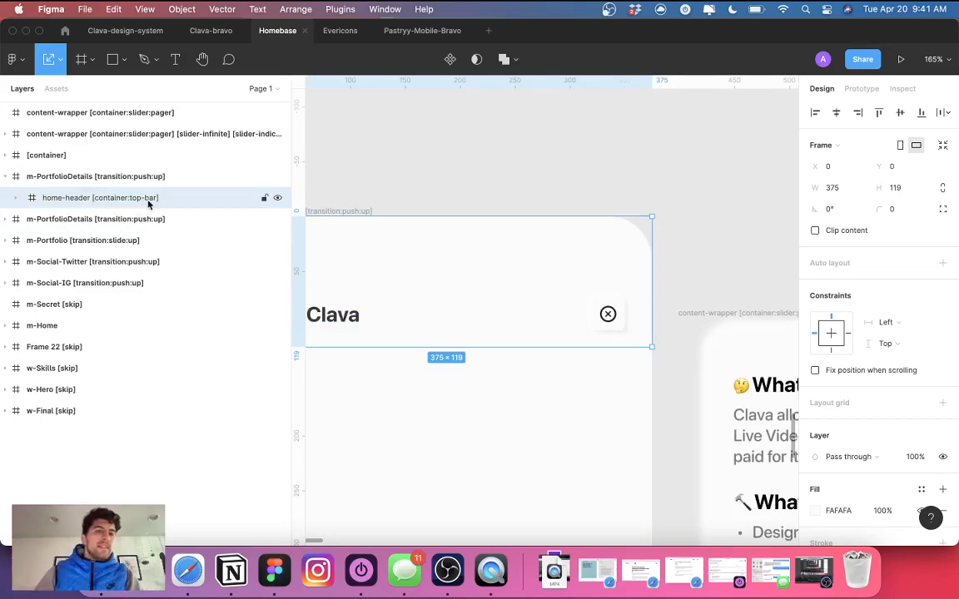
pyautogui.doubleClick(149, 199)
pyautogui.moveTo(158, 200); pyautogui.dragTo(90, 200)
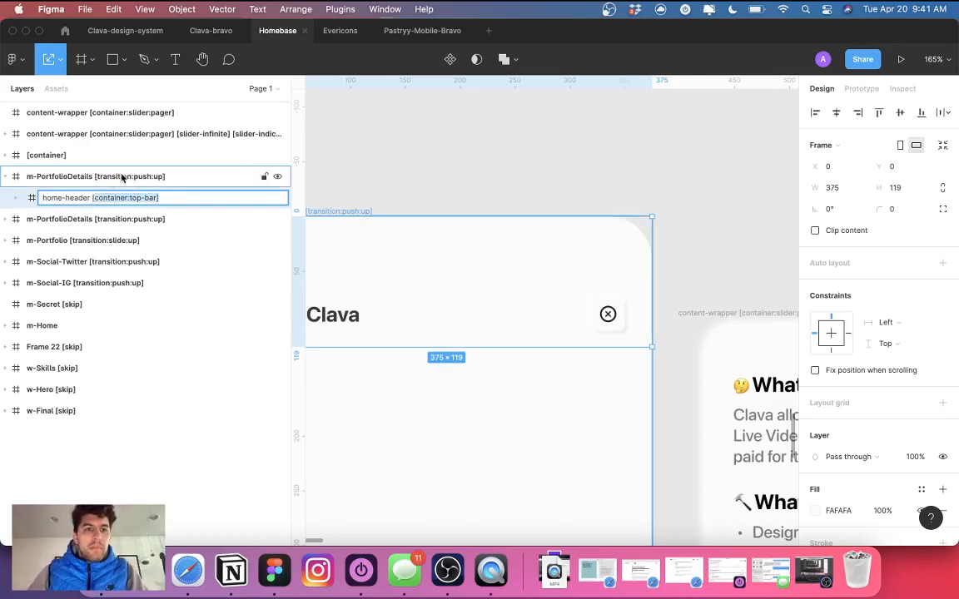
pyautogui.doubleClick(114, 176)
pyautogui.press('Right')
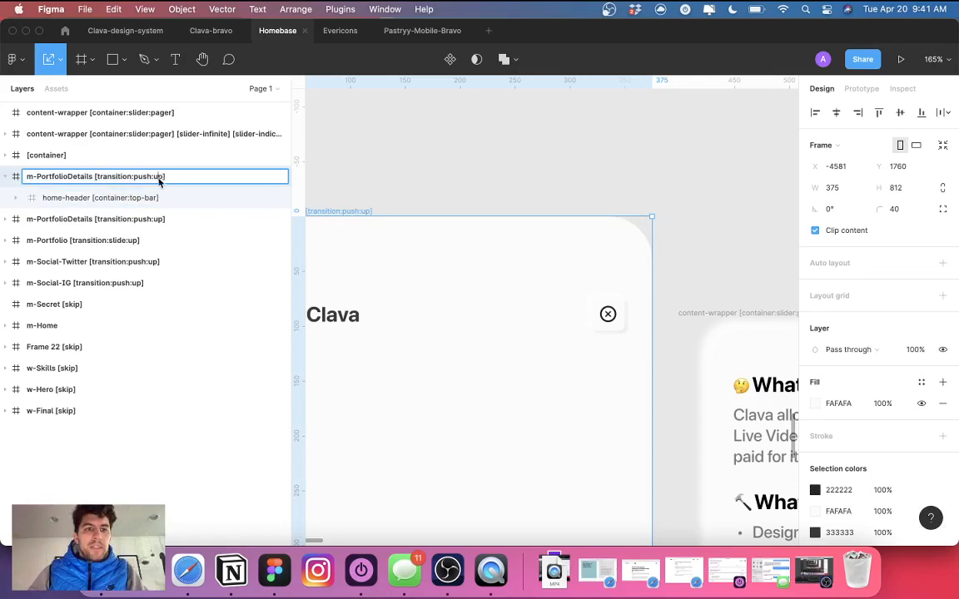
pyautogui.click(95, 177)
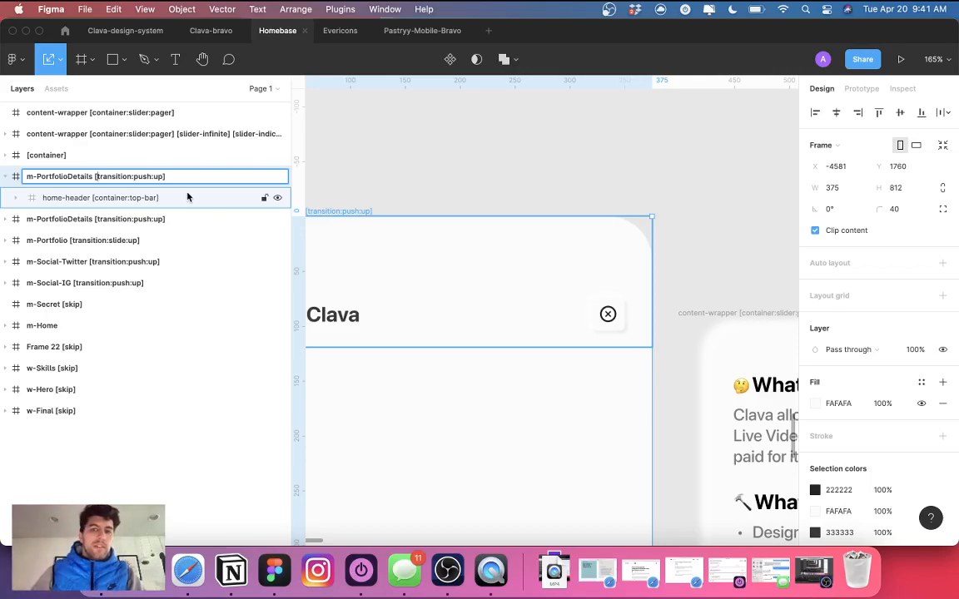
# Expand home-header and inspect its logo image and the Clava title text.
pyautogui.hscroll(-3, 503, 274)
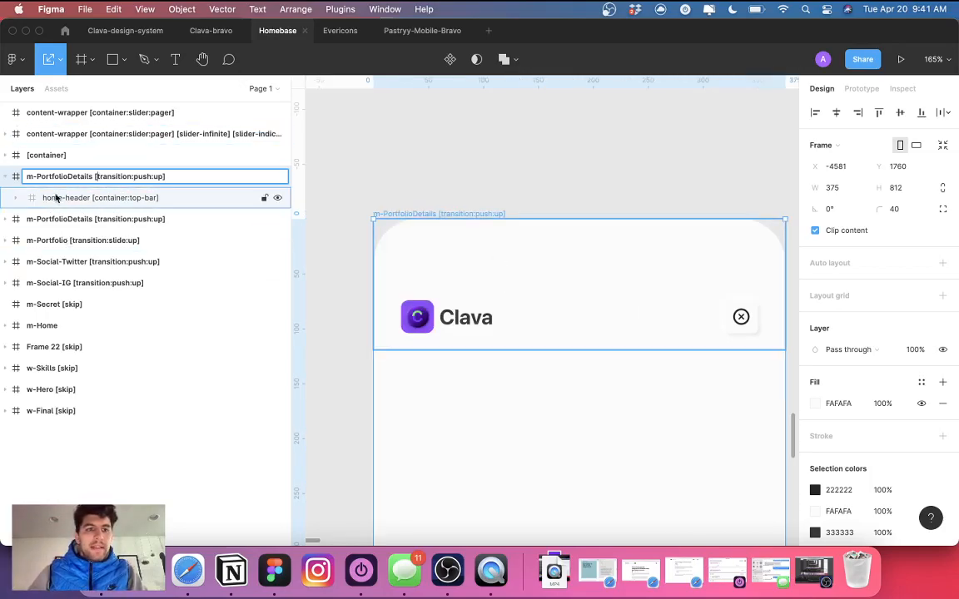
pyautogui.click(16, 198)
pyautogui.click(88, 220)
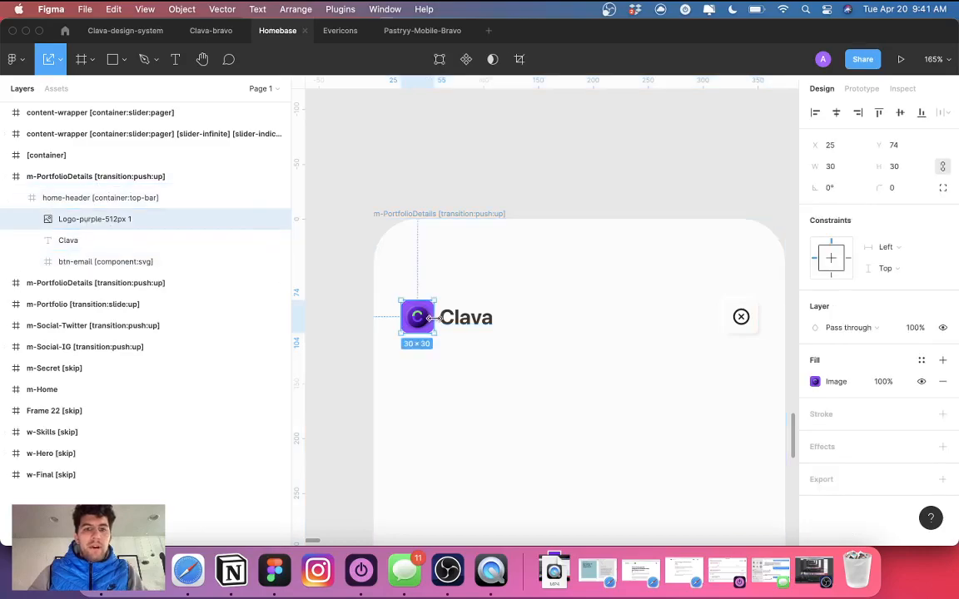
pyautogui.click(67, 241)
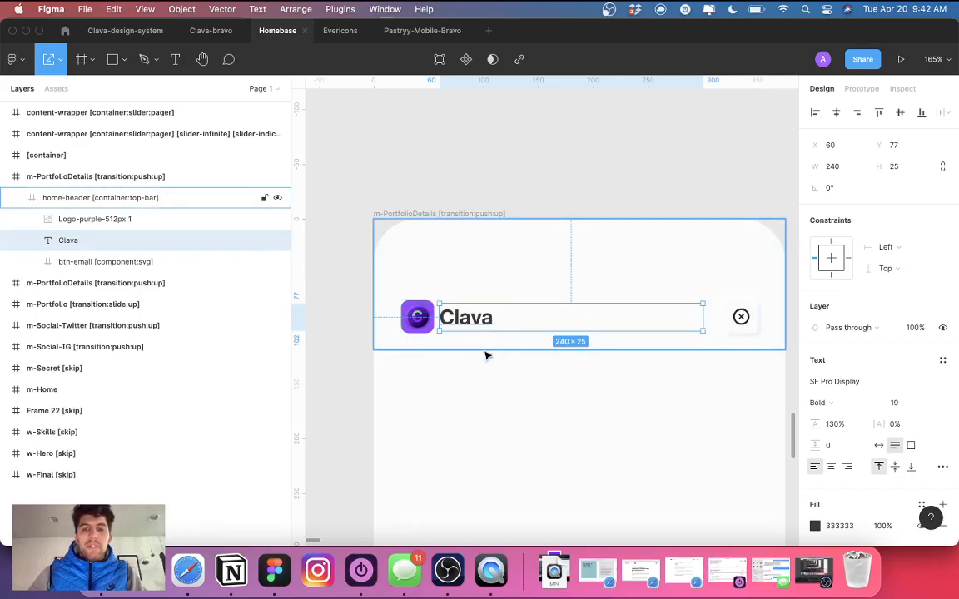
# Inspect the header's btn-email close button, its drop shadow effects and the [component:svg] tag in its layer name.
pyautogui.click(136, 261)
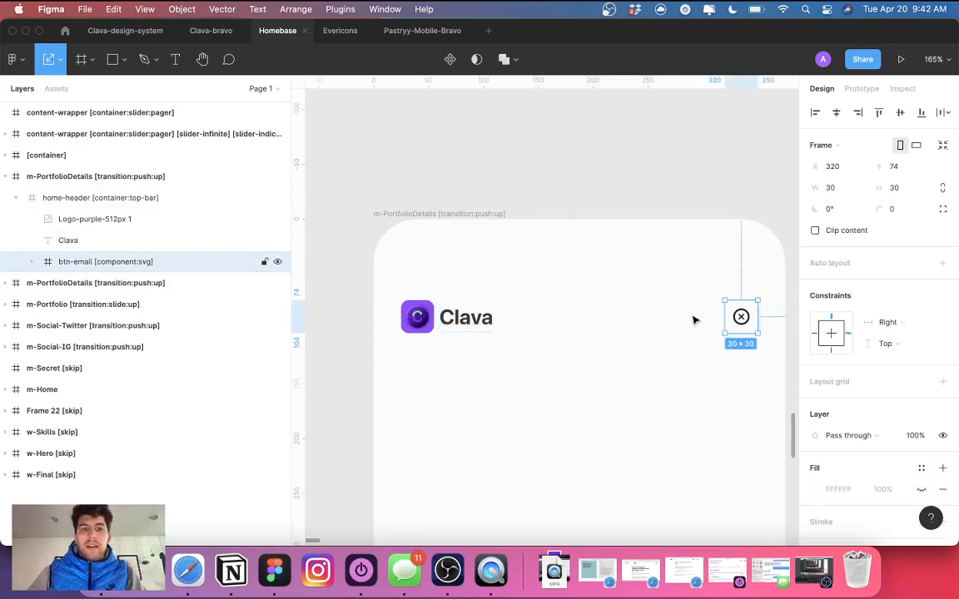
pyautogui.hscroll(5, 663, 347)
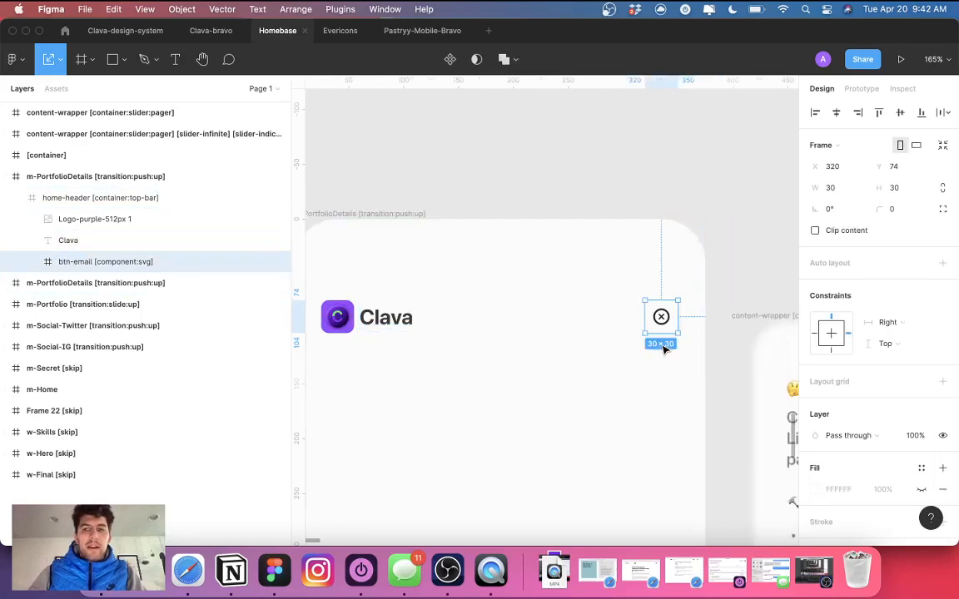
pyautogui.scroll(-5, 907, 396)
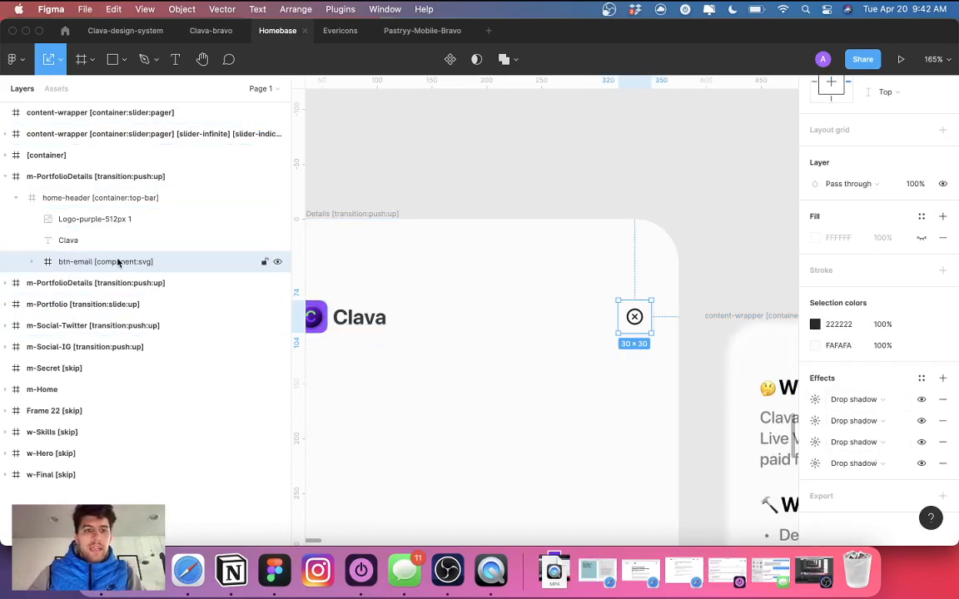
pyautogui.doubleClick(92, 265)
pyautogui.click(92, 264)
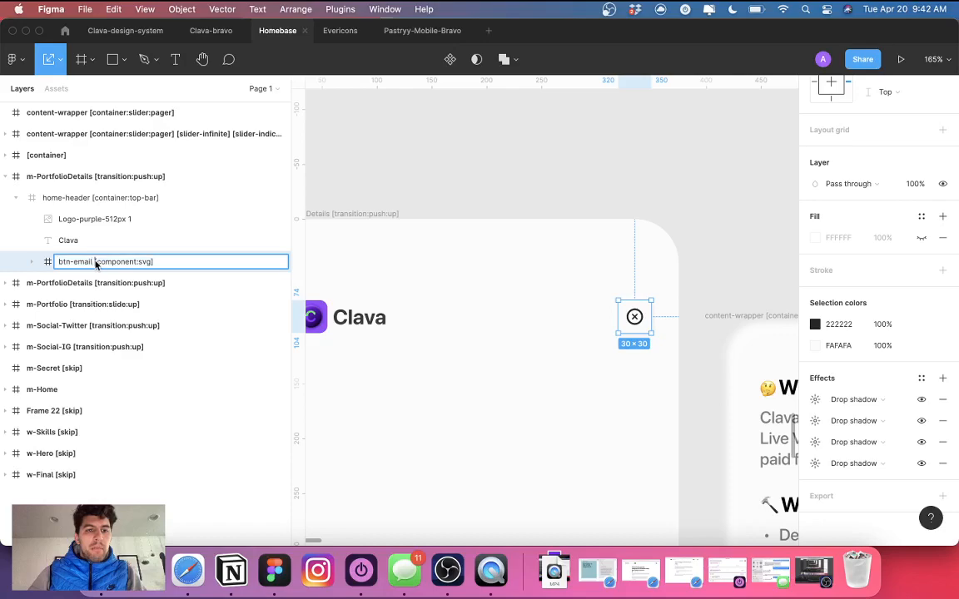
pyautogui.keyDown('shift'); pyautogui.click(167, 268); pyautogui.keyUp('shift')
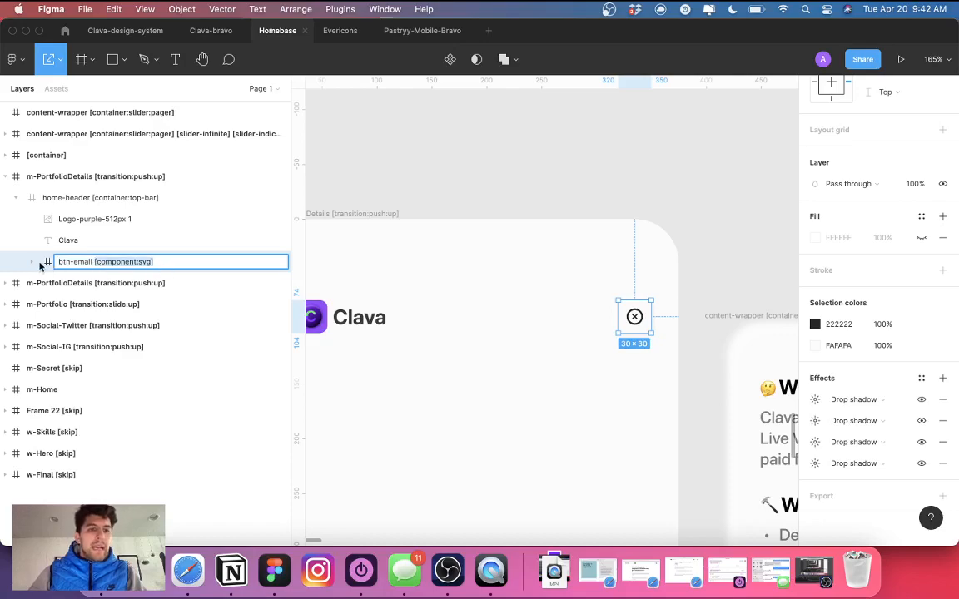
pyautogui.click(33, 262)
pyautogui.click(33, 263)
pyautogui.click(628, 344)
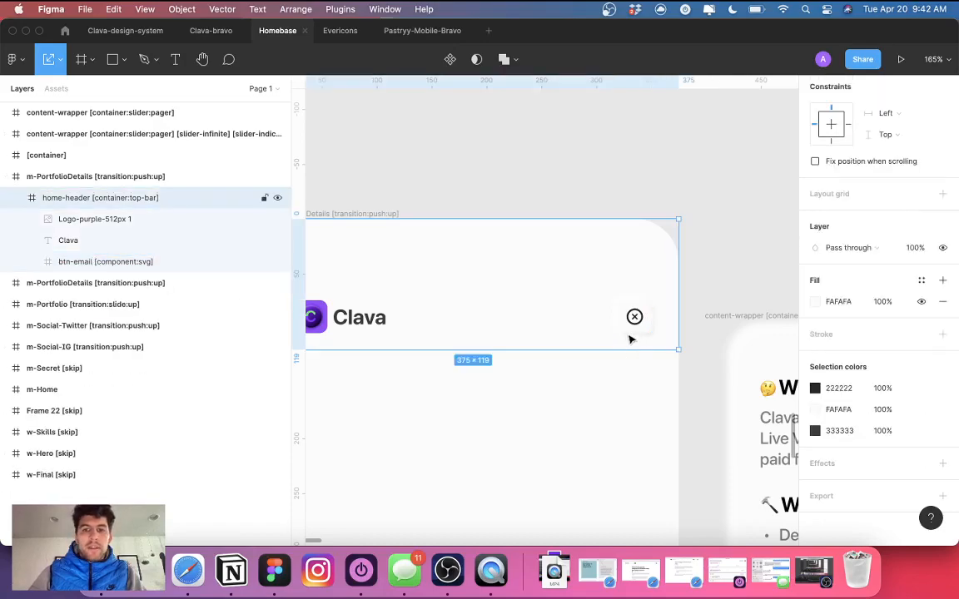
# Move the Contact Clava [container] frame into m-PortfolioDetails and align it to the frame's bottom edge.
pyautogui.hscroll(-3, 549, 312)
pyautogui.scroll(-2, 550, 312)
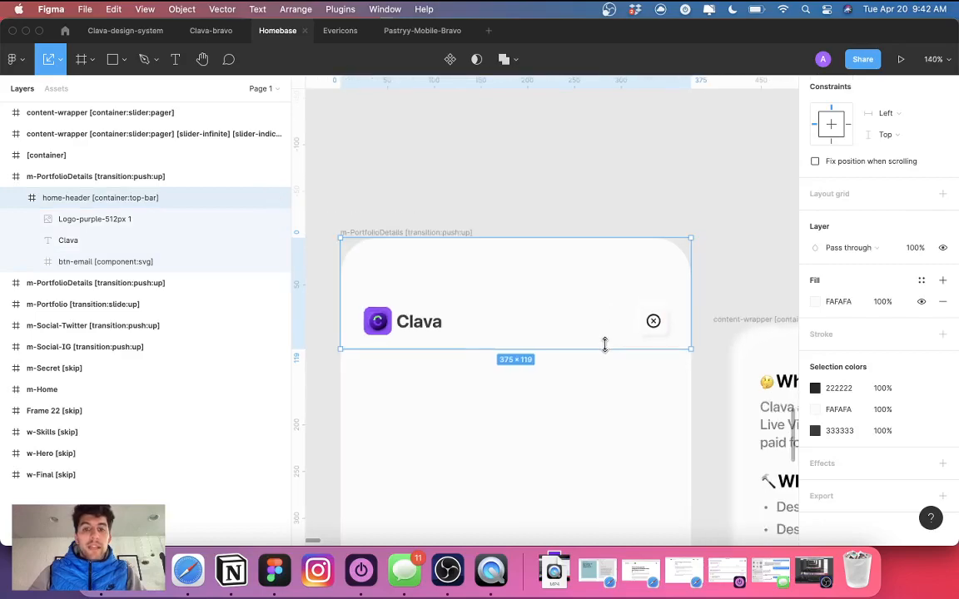
pyautogui.scroll(-5, 501, 336)
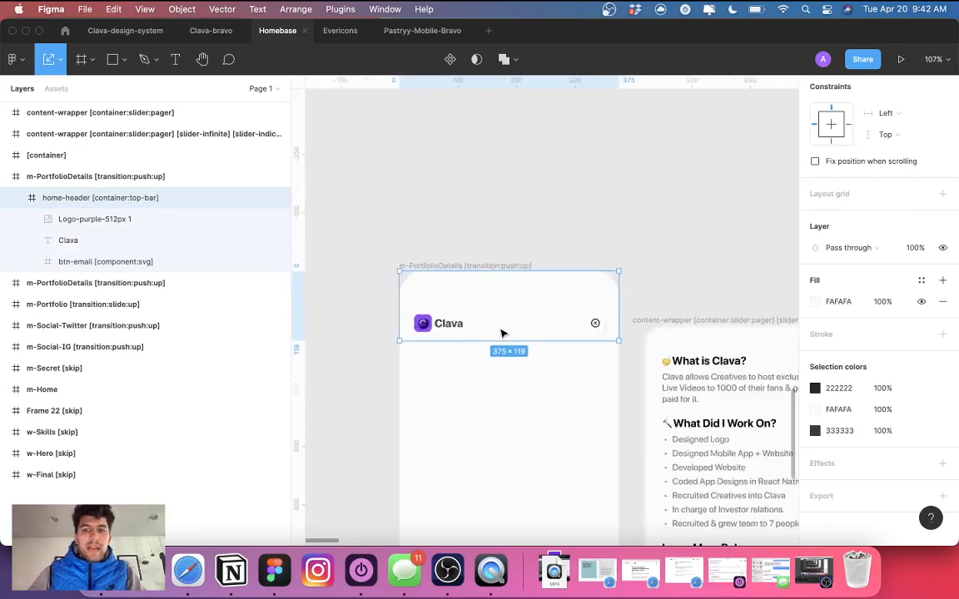
pyautogui.click(633, 497)
pyautogui.moveTo(633, 497); pyautogui.dragTo(459, 429)
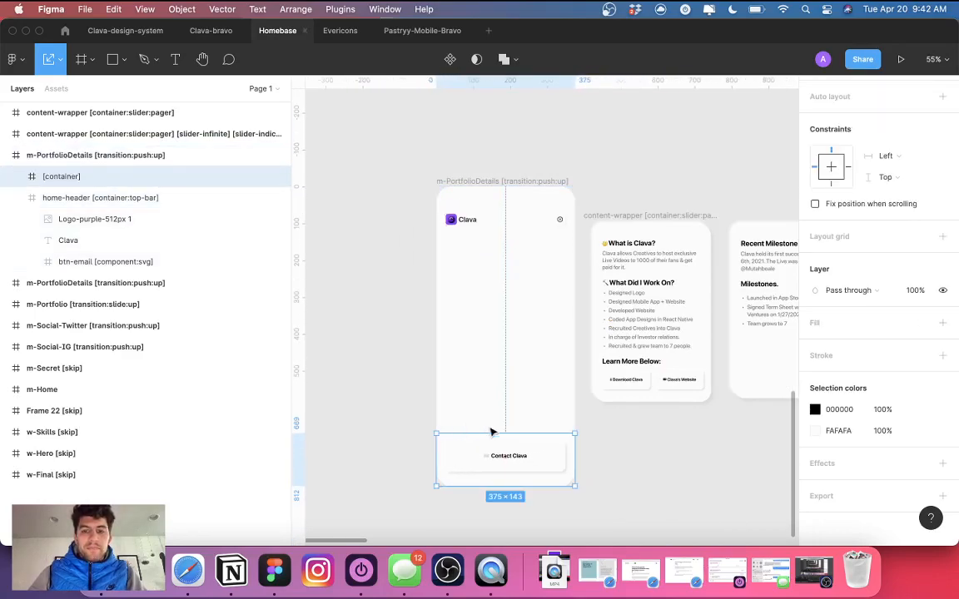
pyautogui.scroll(5, 863, 140)
pyautogui.click(900, 113)
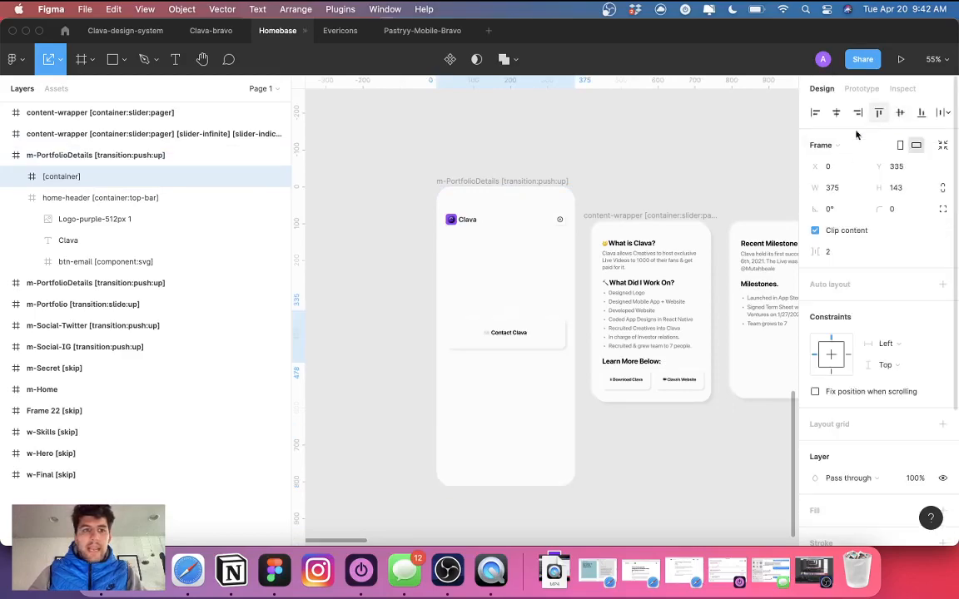
pyautogui.click(921, 112)
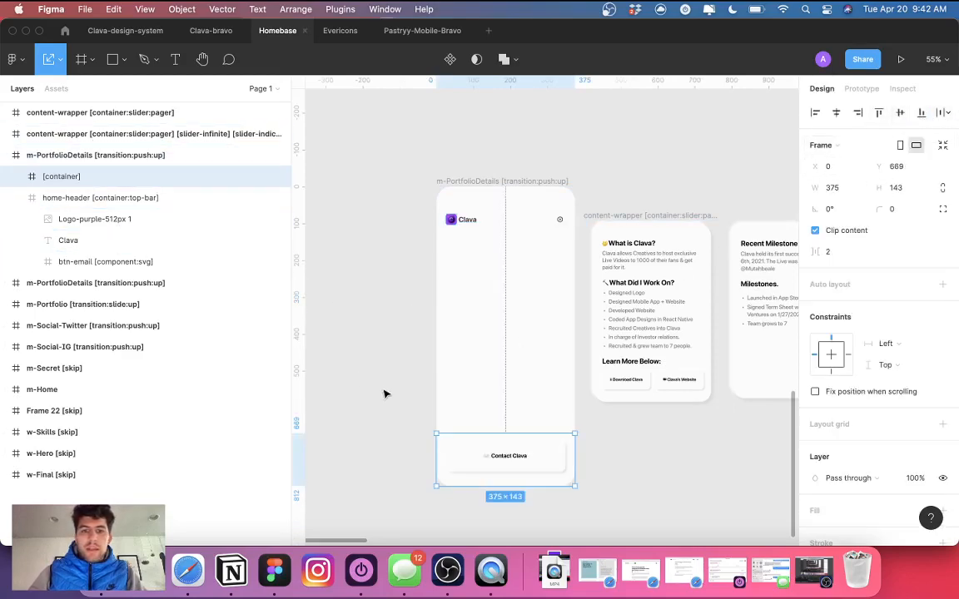
# Collapse home-header and reorder the layers so it sits above [container] within m-PortfolioDetails.
pyautogui.click(16, 199)
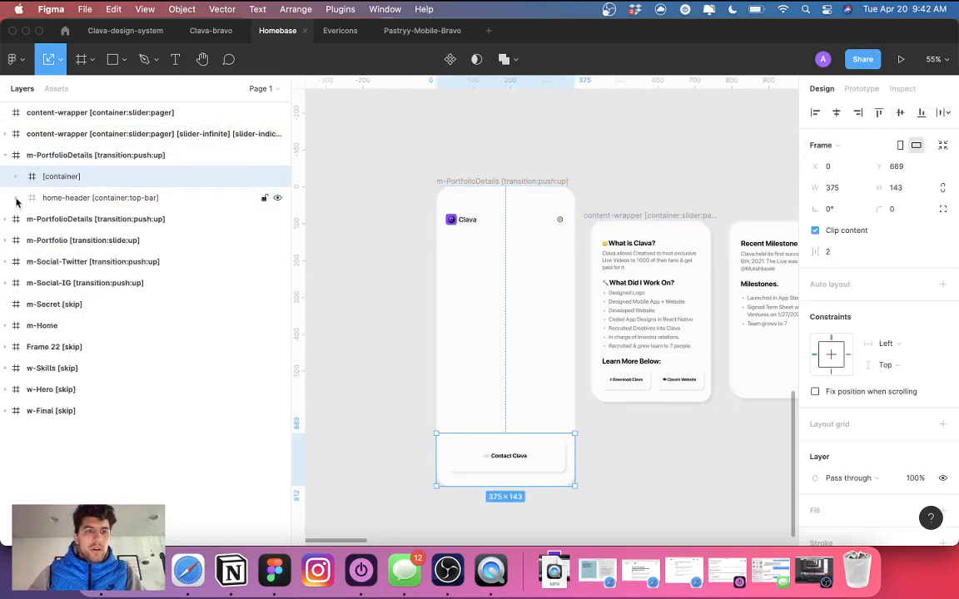
pyautogui.moveTo(60, 196); pyautogui.dragTo(65, 166)
pyautogui.click(63, 199)
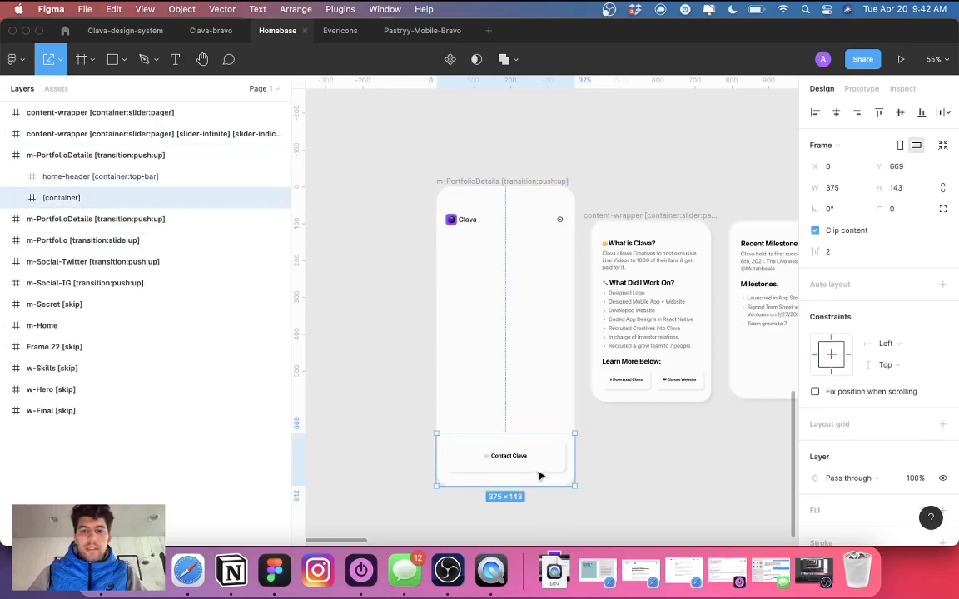
# Examine the Contact Clava frame's [container] tag and its nested btn-portfolio [component:svg] button.
pyautogui.scroll(2, 514, 456)
pyautogui.scroll(5, 514, 456)
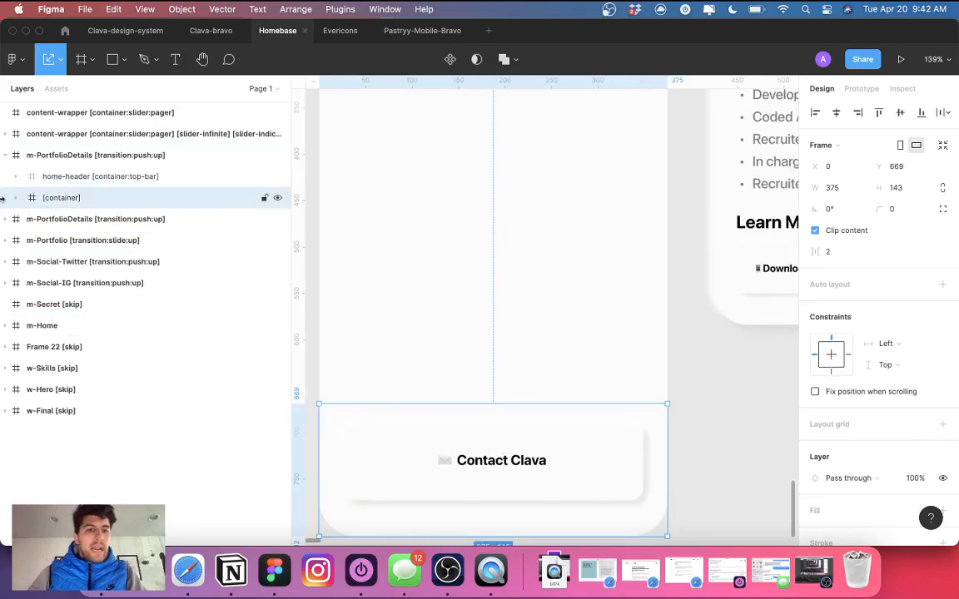
pyautogui.doubleClick(79, 202)
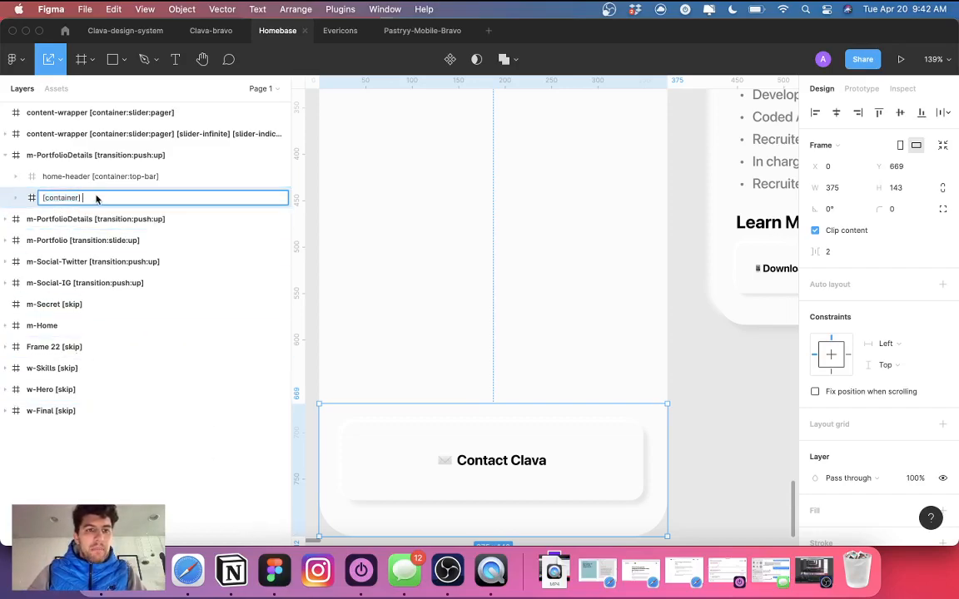
pyautogui.click(16, 201)
pyautogui.click(87, 221)
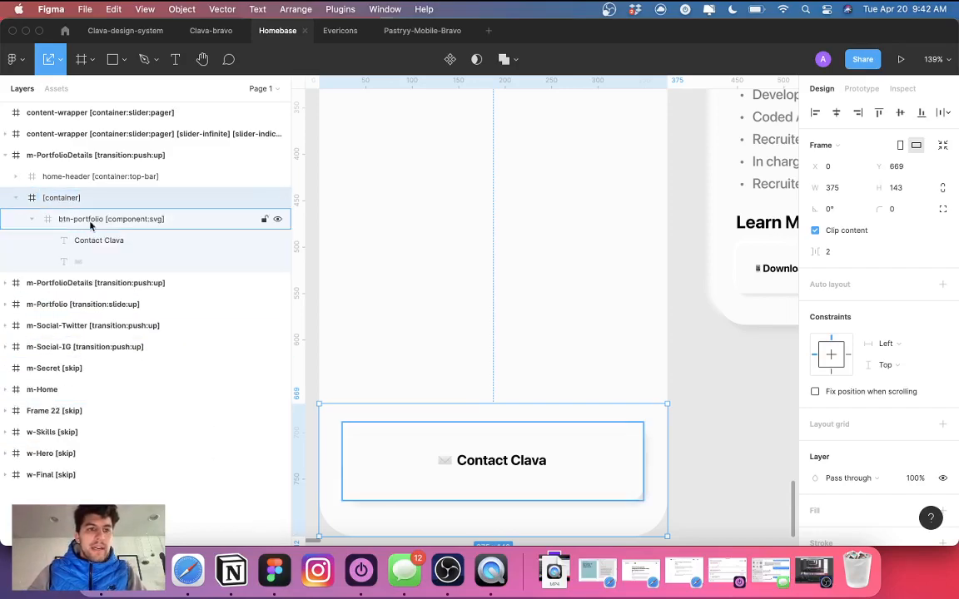
pyautogui.click(33, 219)
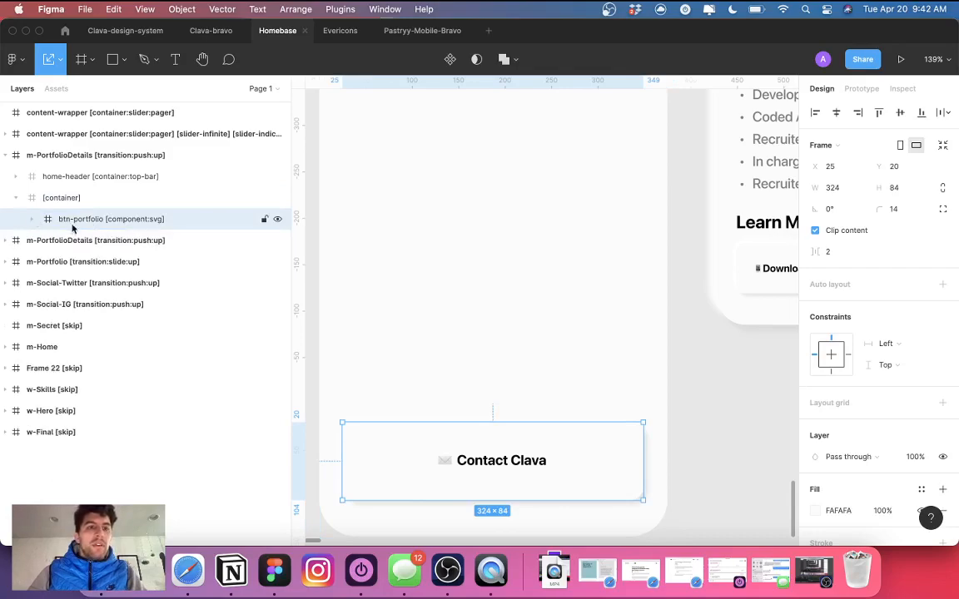
# Rename the btn-portfolio button layer inside [container] as btn-contact [component:svg].
pyautogui.doubleClick(80, 221)
pyautogui.press('BackSpace')
pyautogui.write('contacrt')
pyautogui.press('BackSpace')
pyautogui.press('BackSpace')
pyautogui.write('t')
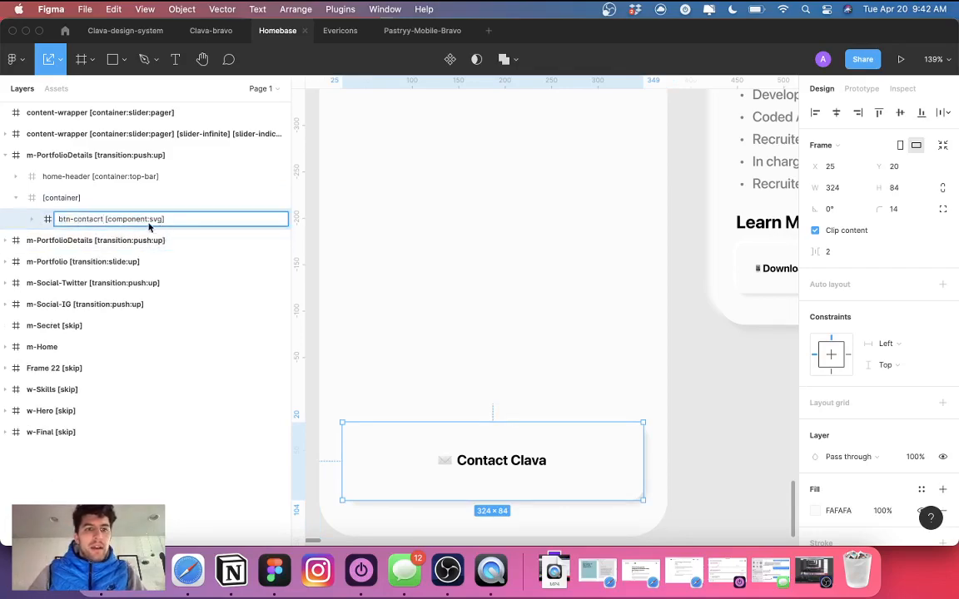
pyautogui.press('Return')
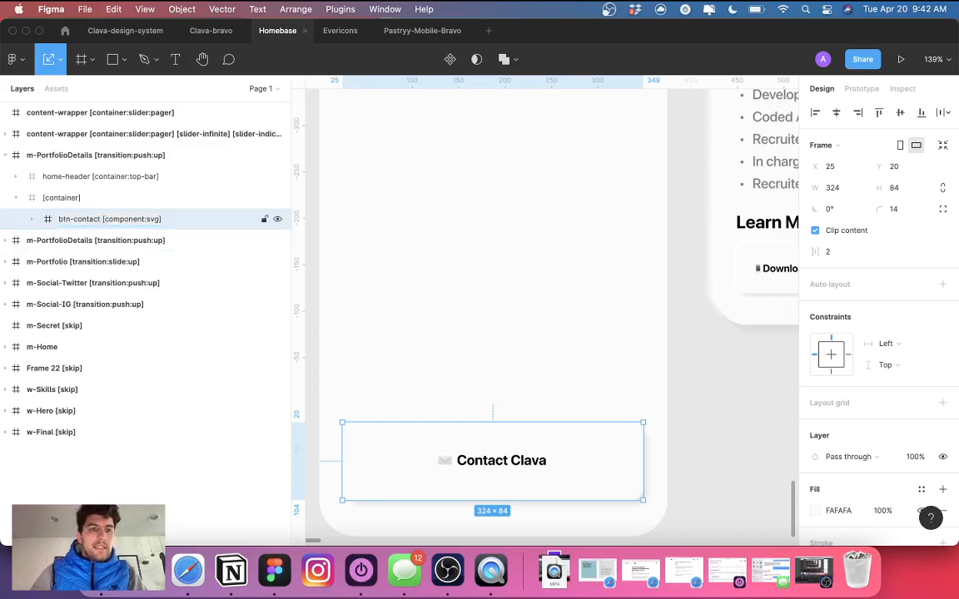
pyautogui.doubleClick(106, 225)
pyautogui.click(499, 482)
pyautogui.click(487, 383)
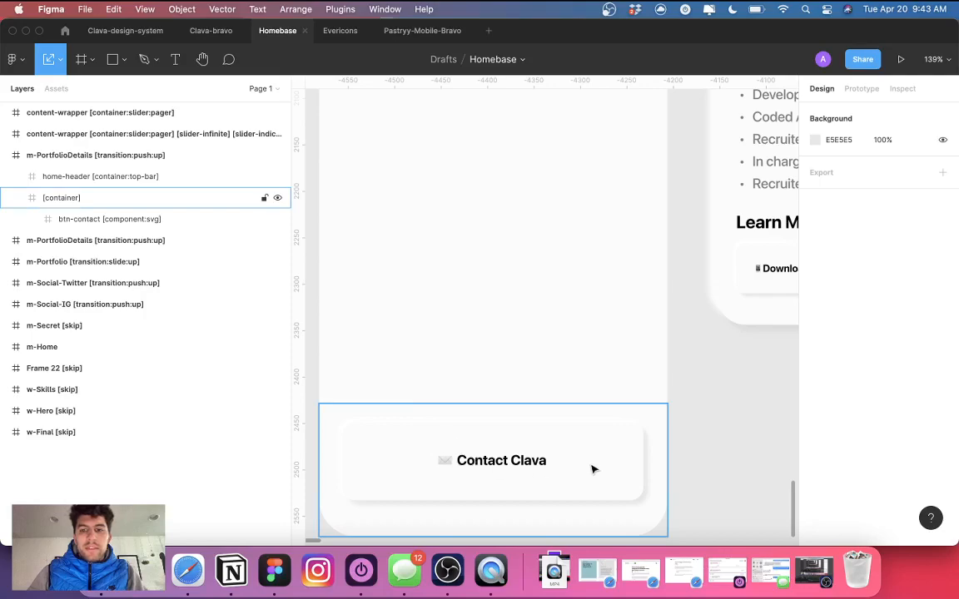
pyautogui.click(20, 218)
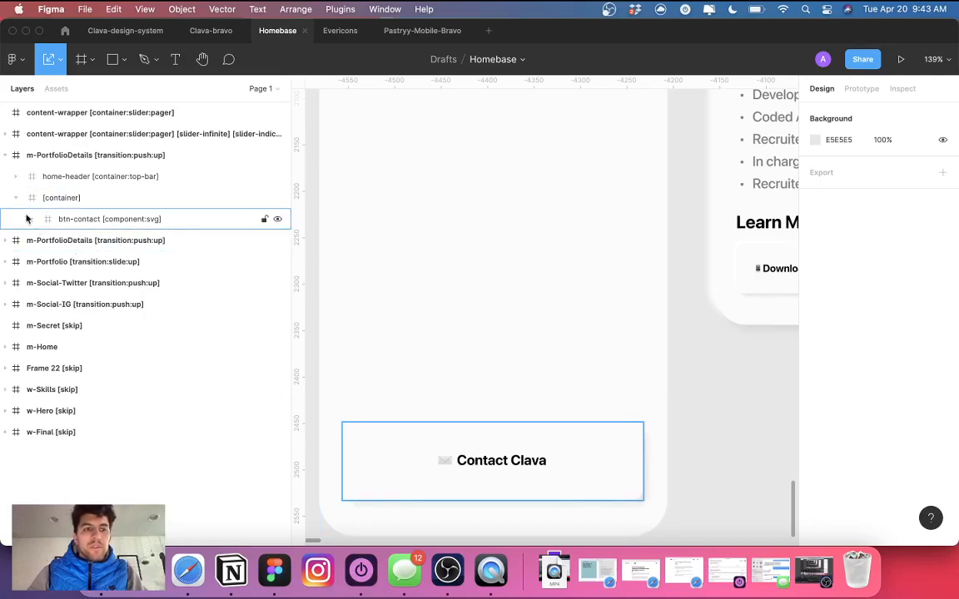
pyautogui.click(33, 220)
pyautogui.click(33, 220)
pyautogui.click(631, 346)
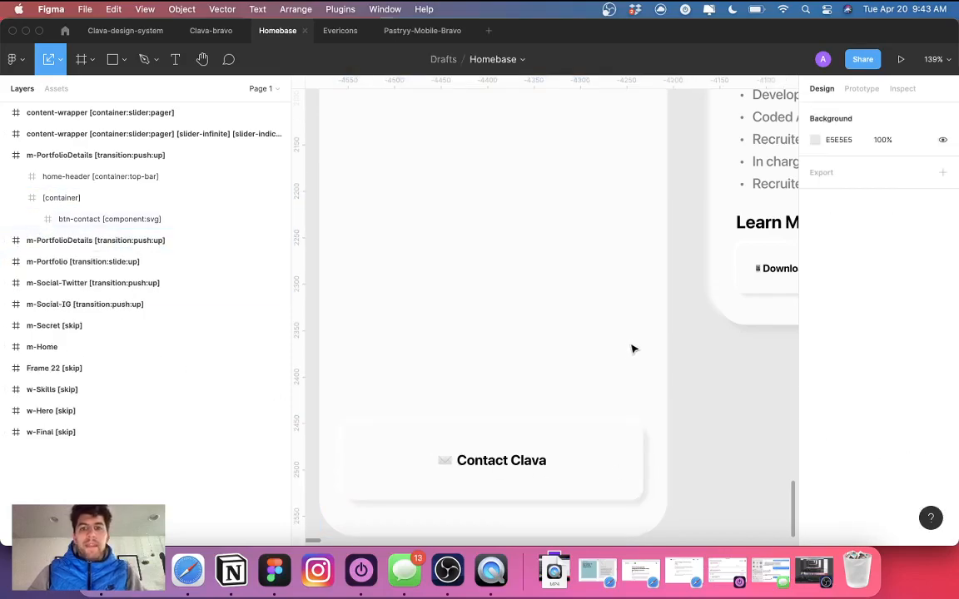
# Select the content-wrapper slider frame beside m-PortfolioDetails and widen the layer list to show more of its tags.
pyautogui.scroll(-2, 626, 355)
pyautogui.scroll(-4, 625, 356)
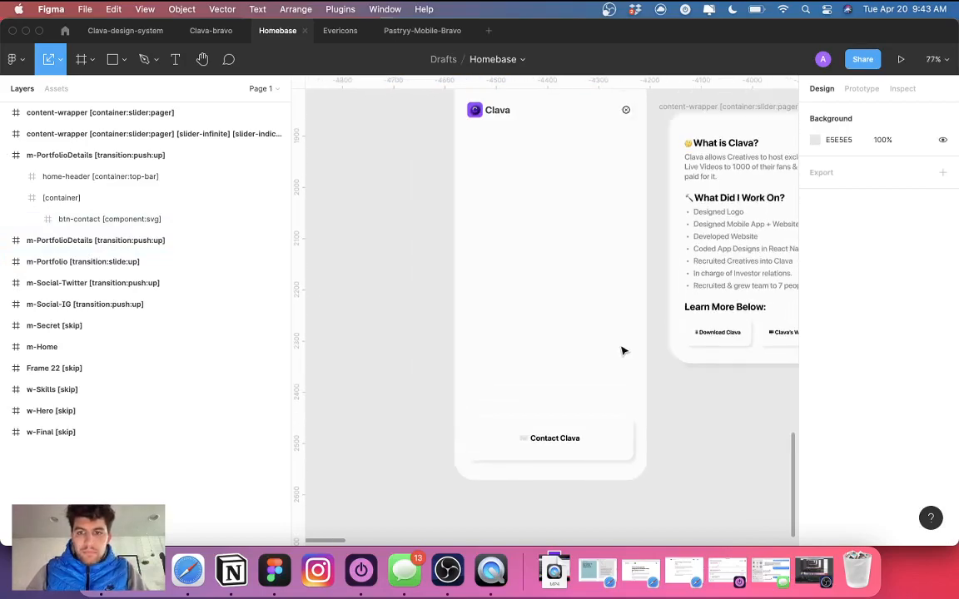
pyautogui.scroll(3, 623, 353)
pyautogui.hscroll(3, 623, 353)
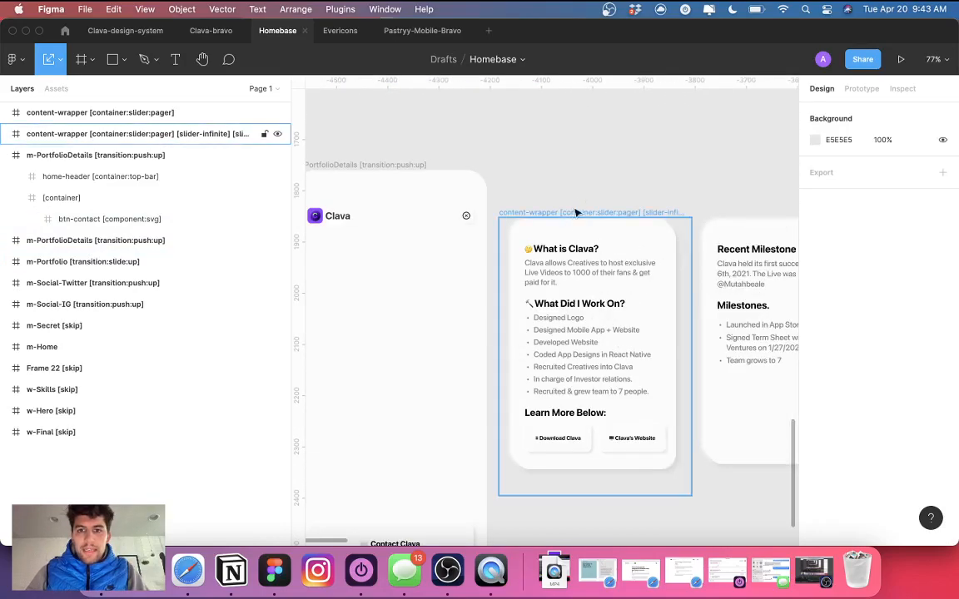
pyautogui.click(572, 215)
pyautogui.scroll(-2, 570, 221)
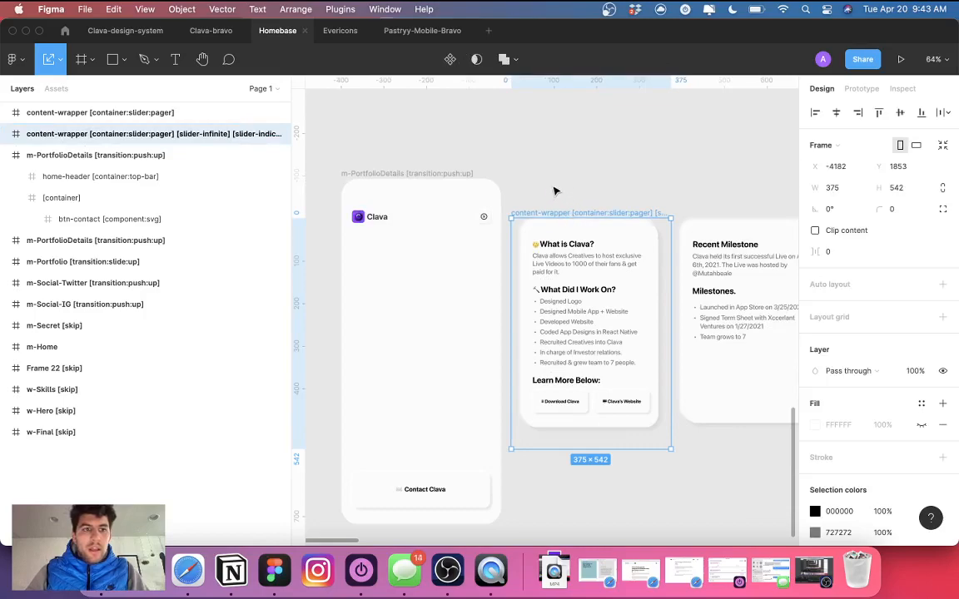
pyautogui.moveTo(292, 132); pyautogui.dragTo(345, 137)
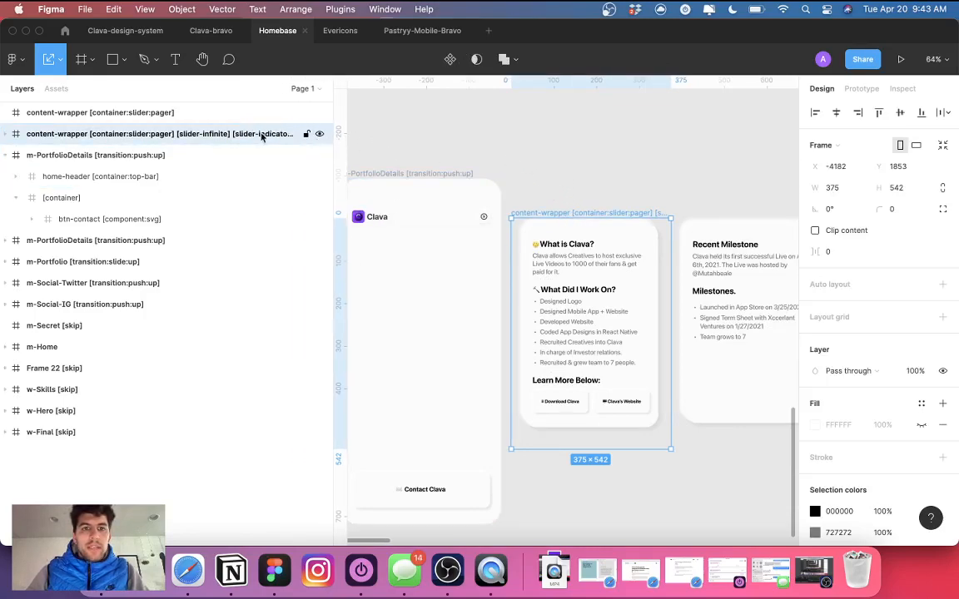
# Expand the content-wrapper slider and hide its Content-media, Content-milestone and Content-intro slides.
pyautogui.hscroll(-1, 483, 274)
pyautogui.scroll(-1, 488, 295)
pyautogui.click(475, 251)
pyautogui.click(605, 197)
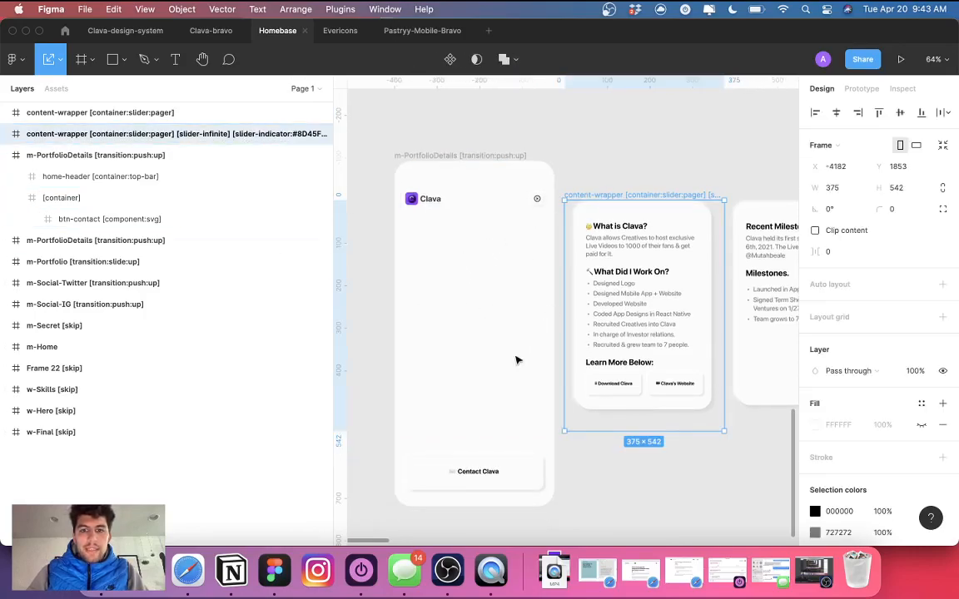
pyautogui.click(454, 284)
pyautogui.click(644, 198)
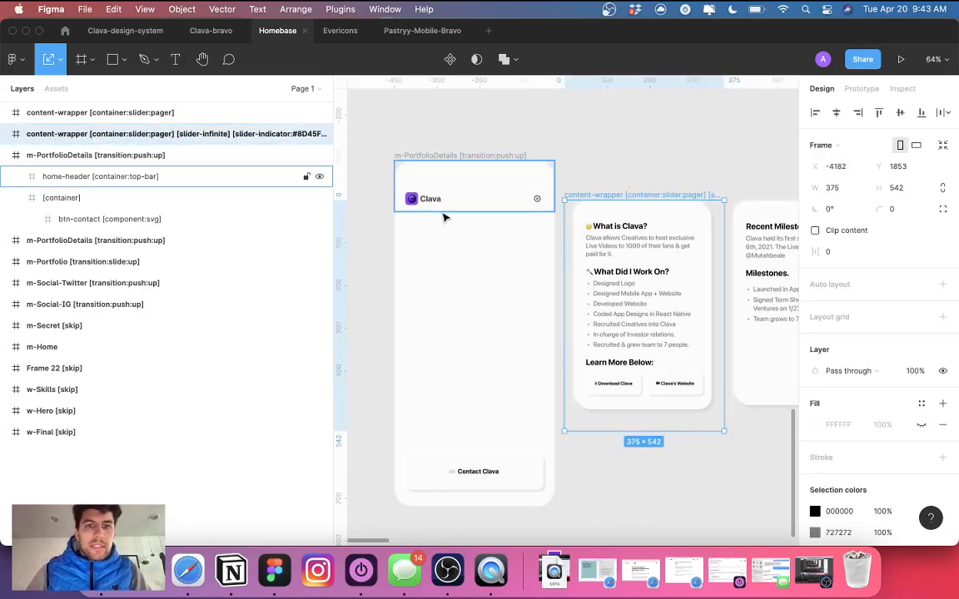
pyautogui.click(5, 135)
pyautogui.click(25, 155)
pyautogui.click(318, 155)
pyautogui.click(318, 176)
pyautogui.click(318, 198)
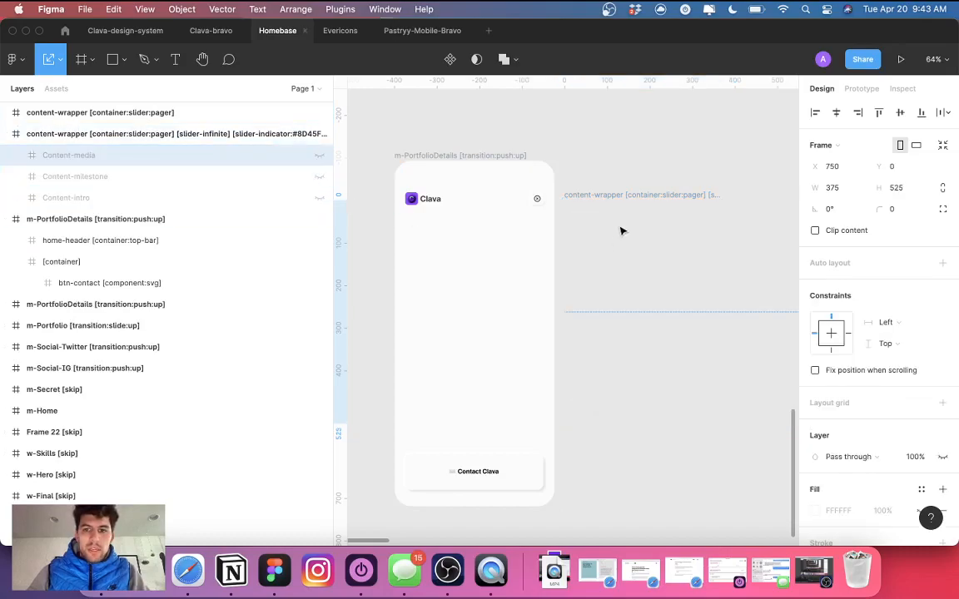
# Move the content-wrapper slider into m-PortfolioDetails and align its vertical center, at X 0 and Y 135.
pyautogui.moveTo(618, 233); pyautogui.dragTo(486, 232)
pyautogui.moveTo(454, 229); pyautogui.dragTo(479, 257)
pyautogui.click(900, 116)
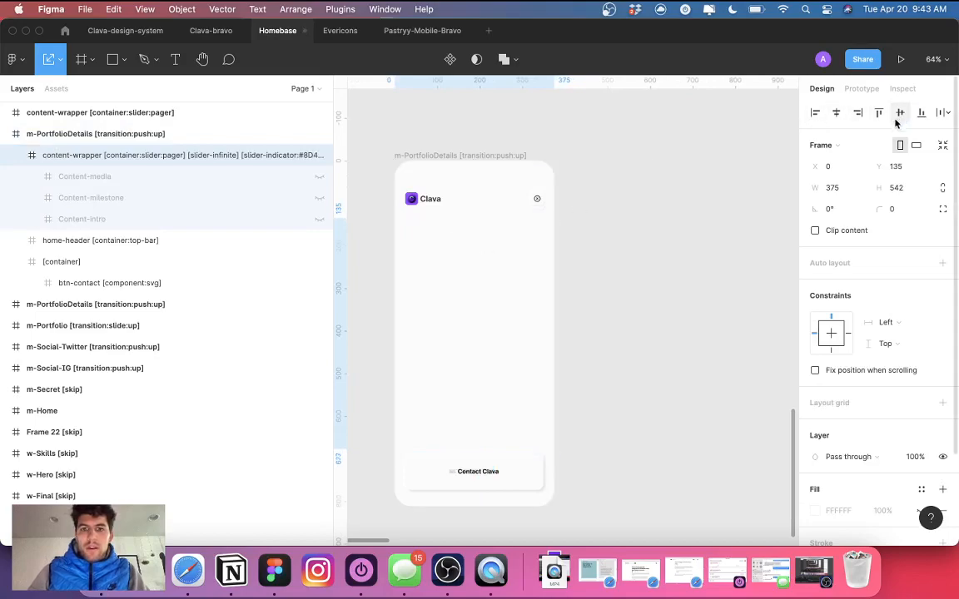
# Compare content-wrapper's [container:slider:pager] tag with the slider animation tags in the Bravo documentation in Safari, and return to Figma.
pyautogui.doubleClick(87, 158)
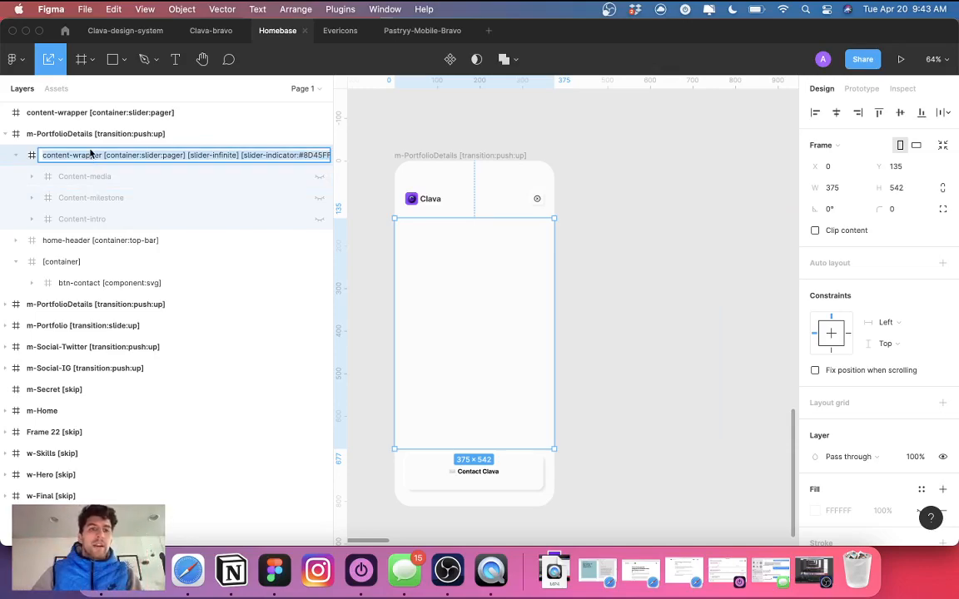
pyautogui.click(104, 155)
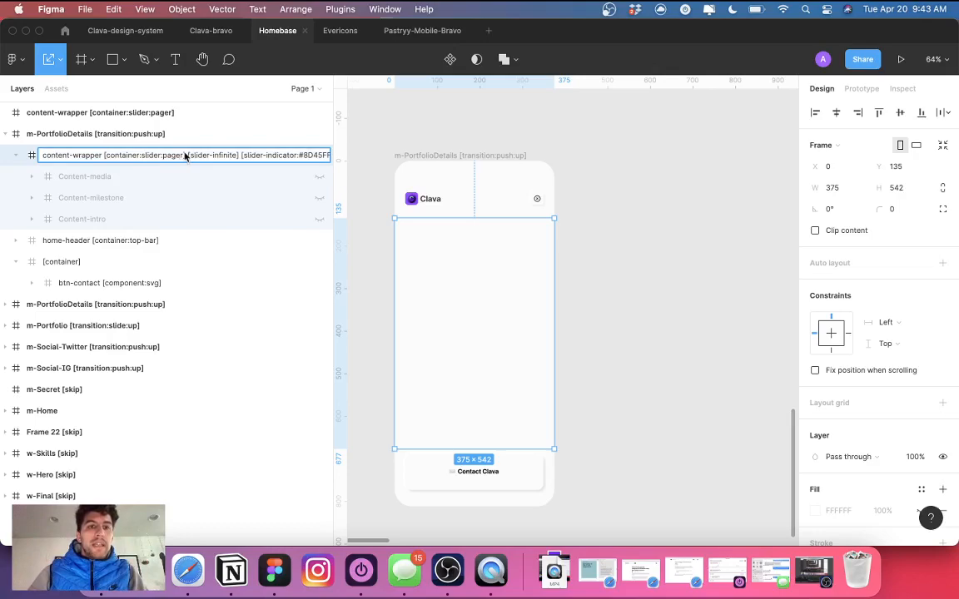
pyautogui.keyDown('shift'); pyautogui.click(185, 156); pyautogui.keyUp('shift')
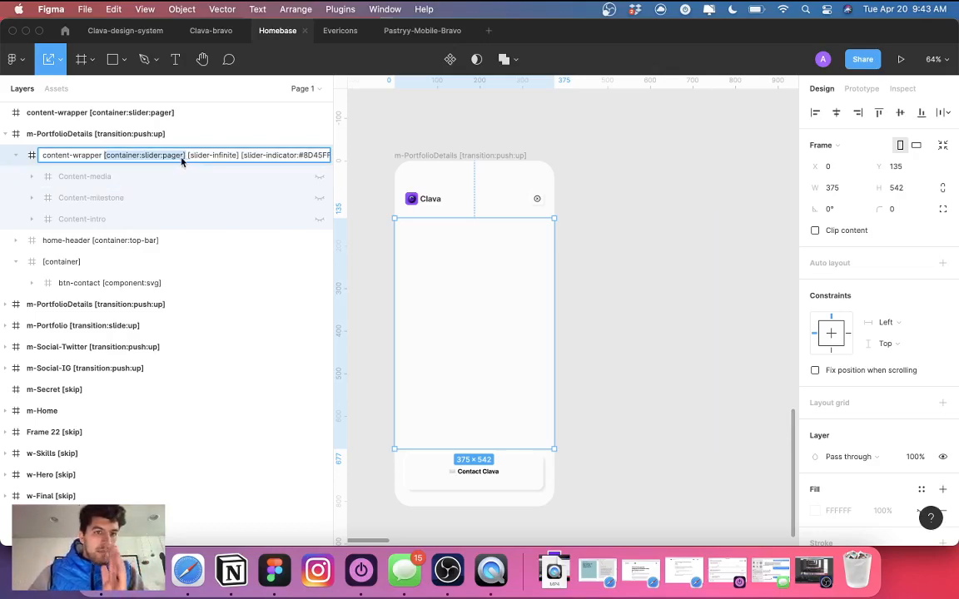
pyautogui.click(188, 570)
pyautogui.scroll(-10, 447, 445)
pyautogui.scroll(5, 449, 400)
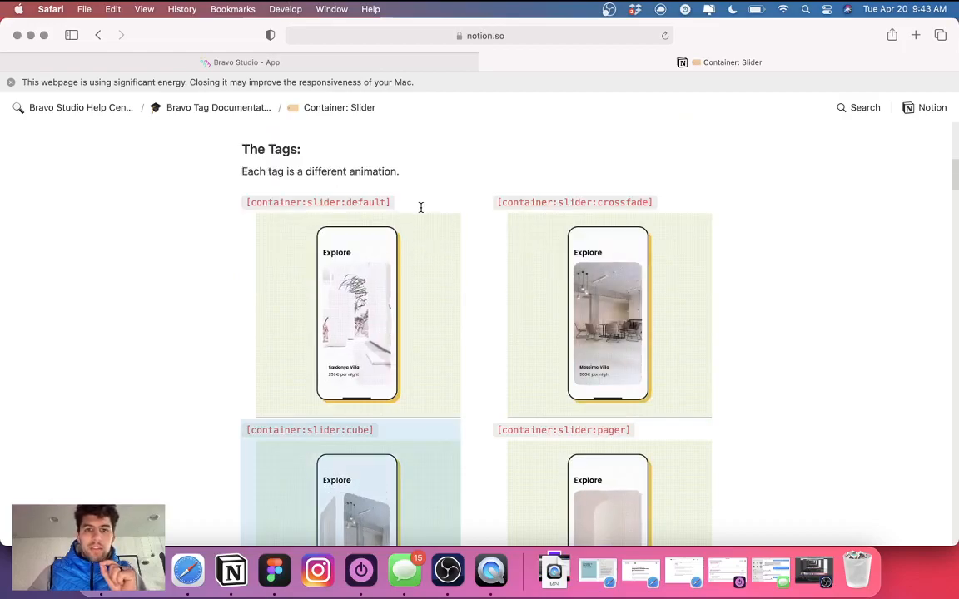
pyautogui.scroll(-3, 421, 207)
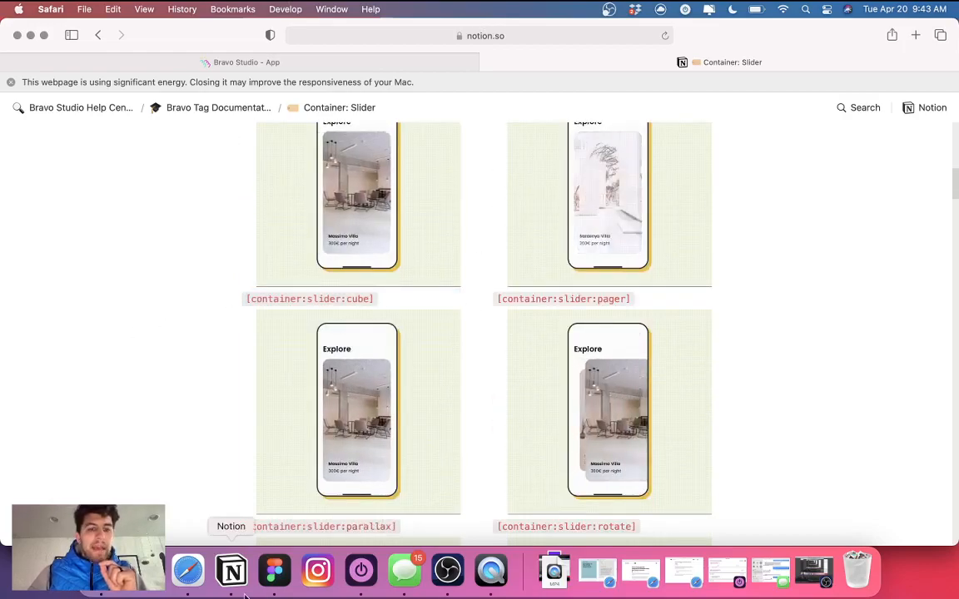
pyautogui.click(275, 570)
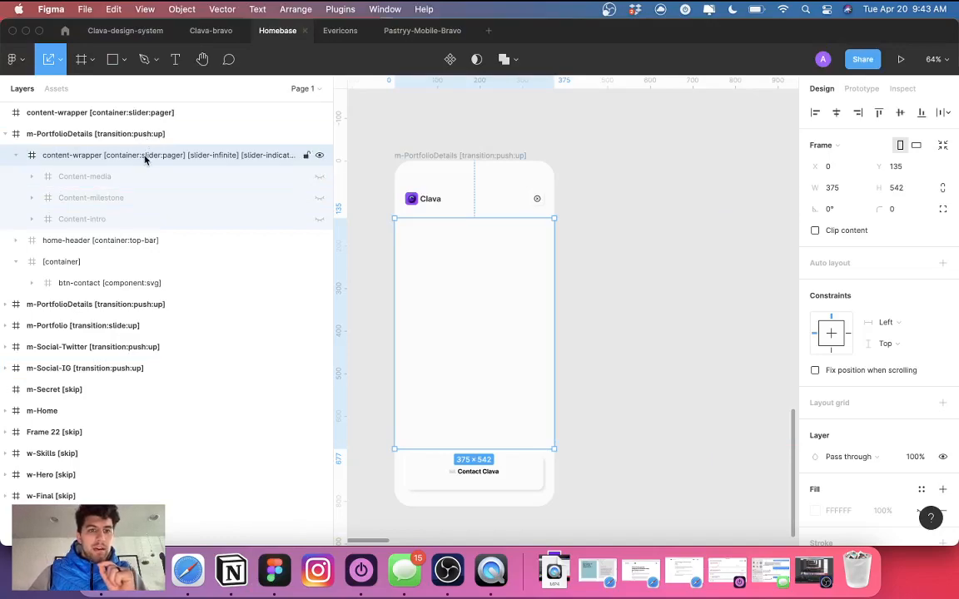
# Review the optional [slider-indicator:#FFFFFF] and [slider-infinite] tags in the Bravo documentation in Safari, and return to Figma.
pyautogui.click(188, 570)
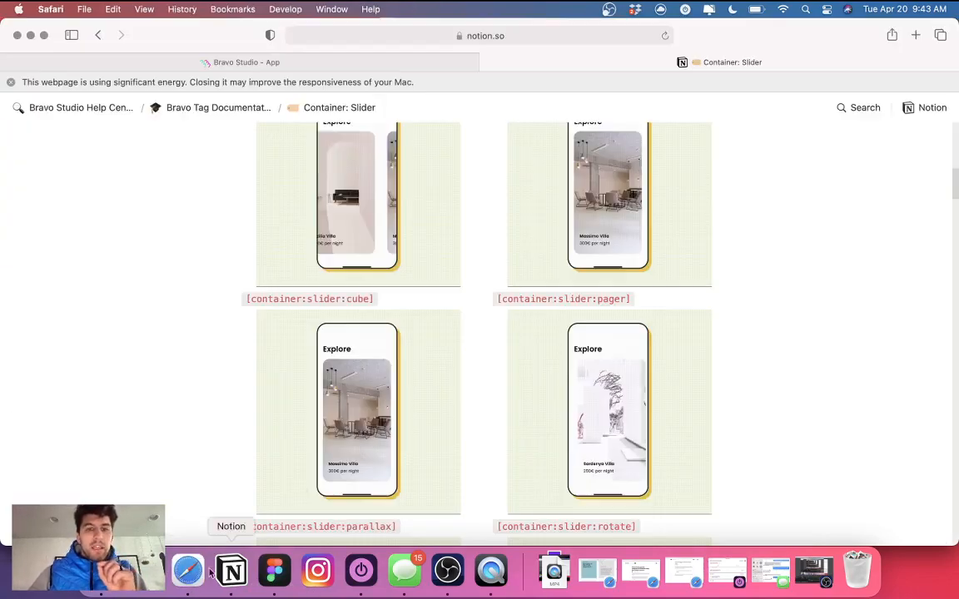
pyautogui.scroll(-6, 472, 335)
pyautogui.scroll(-5, 471, 335)
pyautogui.scroll(-8, 436, 300)
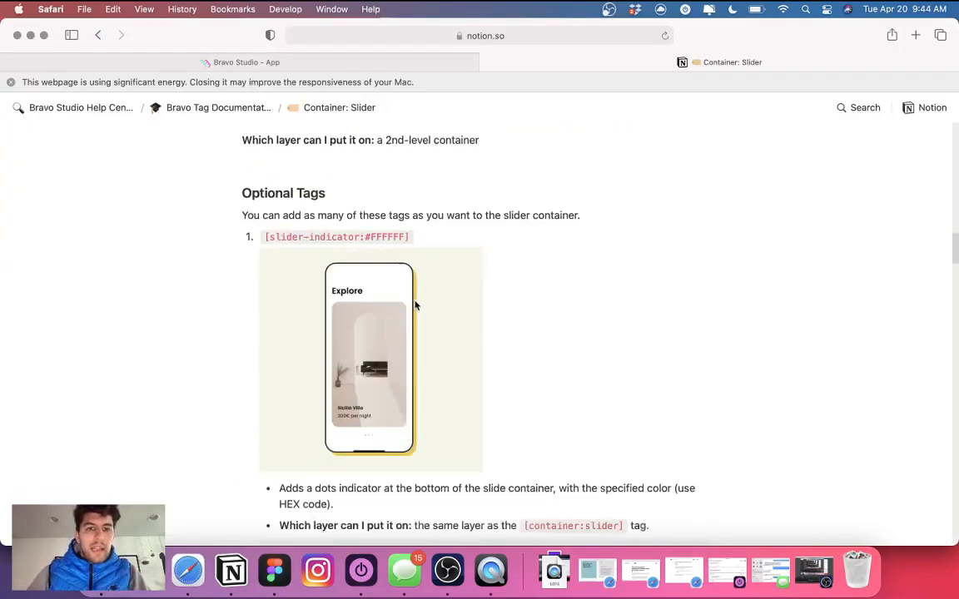
pyautogui.scroll(5, 356, 272)
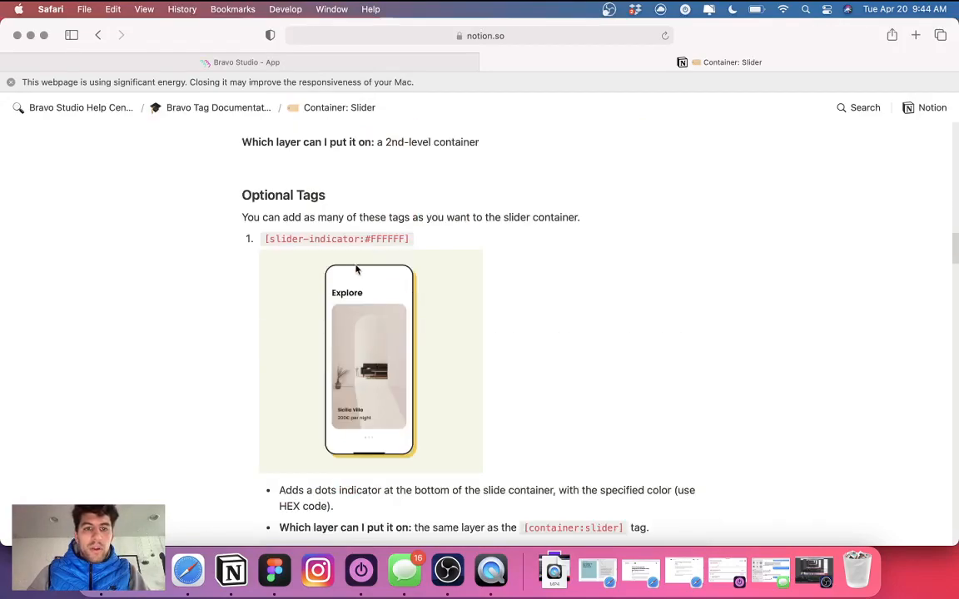
pyautogui.scroll(-5, 300, 236)
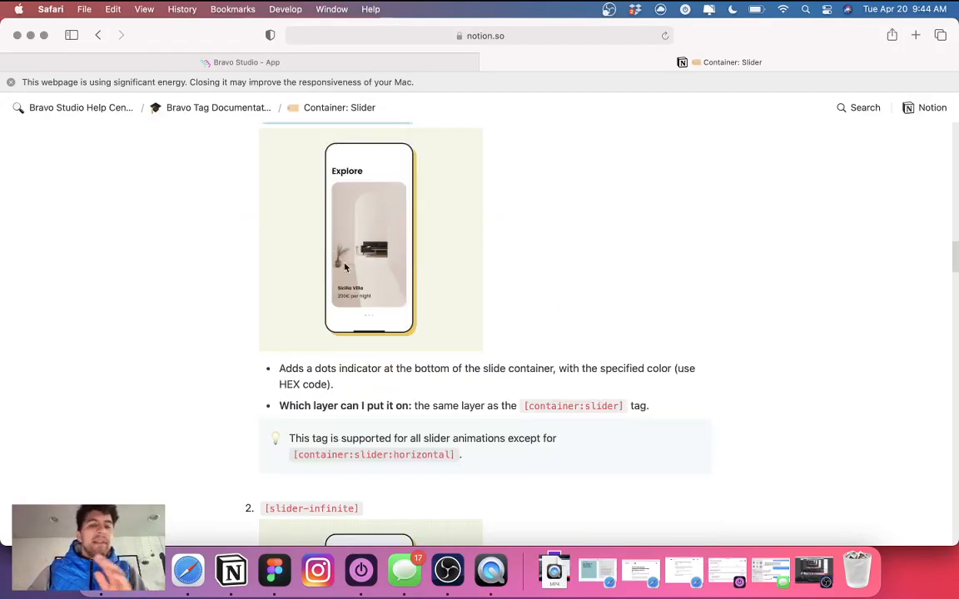
pyautogui.moveTo(360, 431); pyautogui.dragTo(266, 431)
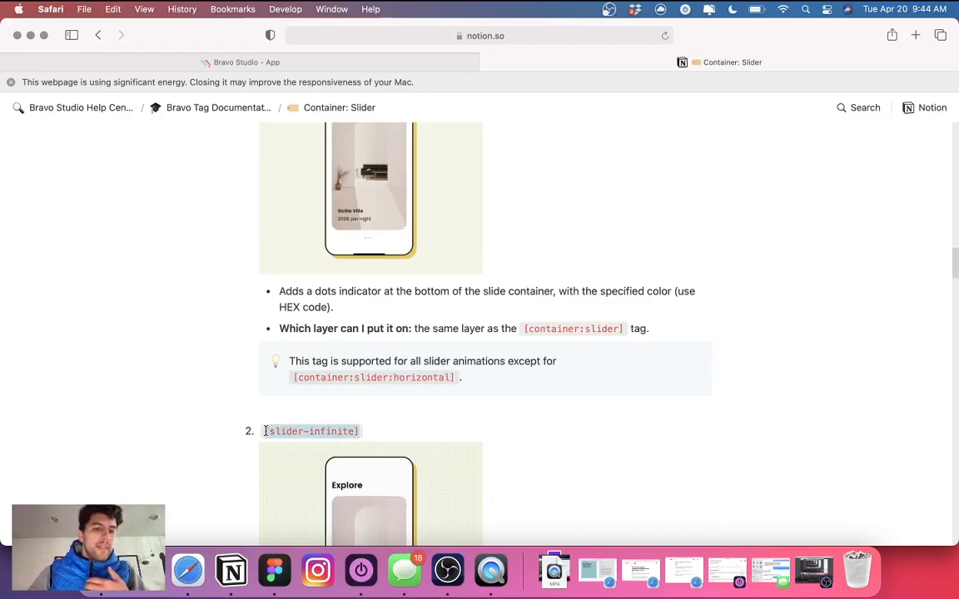
pyautogui.click(275, 571)
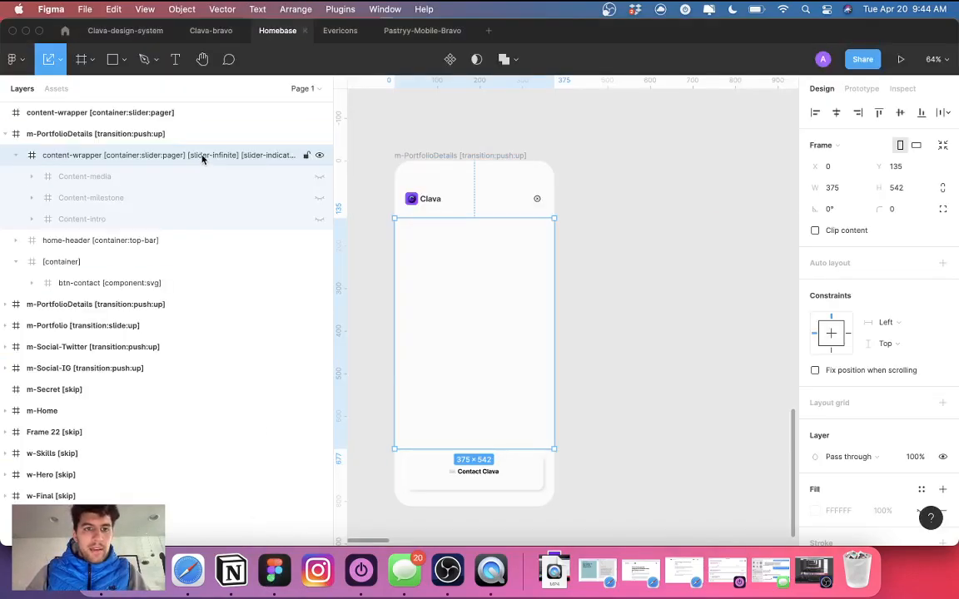
# Inspect the hex color in the slider-indicator tag of content-wrapper's layer name without changing it.
pyautogui.doubleClick(312, 158)
pyautogui.click(312, 160)
pyautogui.moveTo(306, 158); pyautogui.dragTo(322, 162)
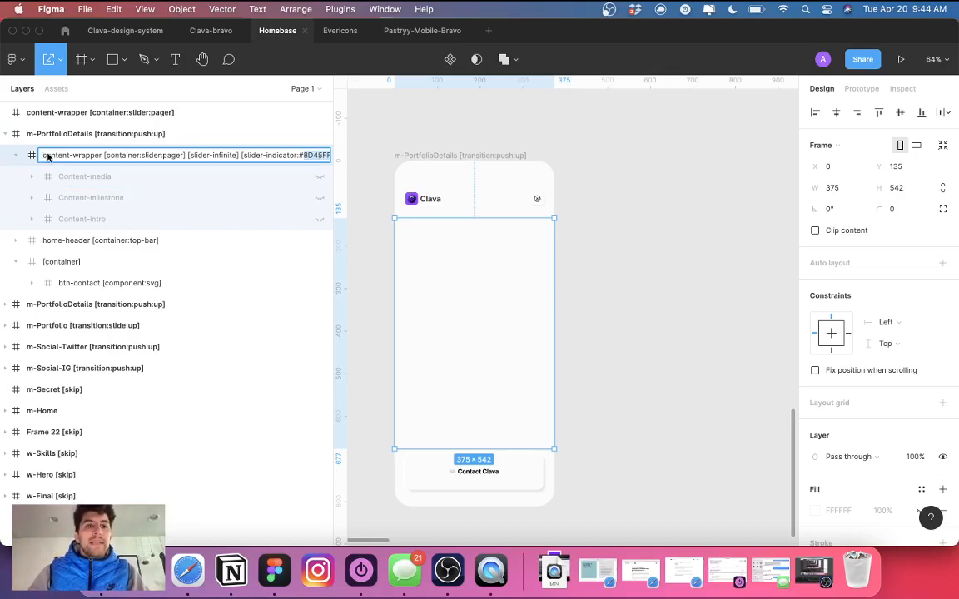
pyautogui.click(480, 275)
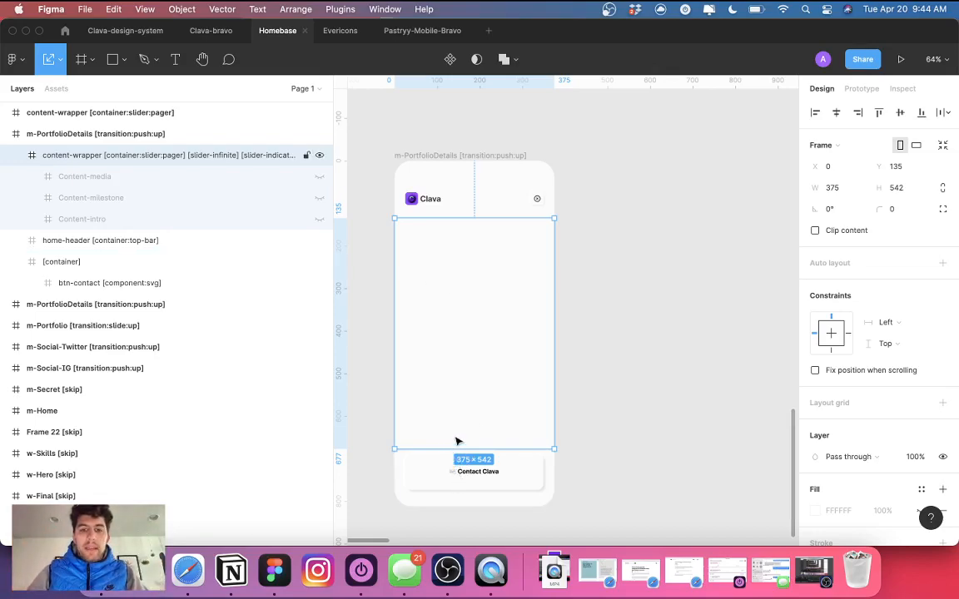
# Move the content-wrapper slider up to Y 119 and increase its height to 550, keeping its width at 375.
pyautogui.moveTo(460, 411); pyautogui.dragTo(460, 405)
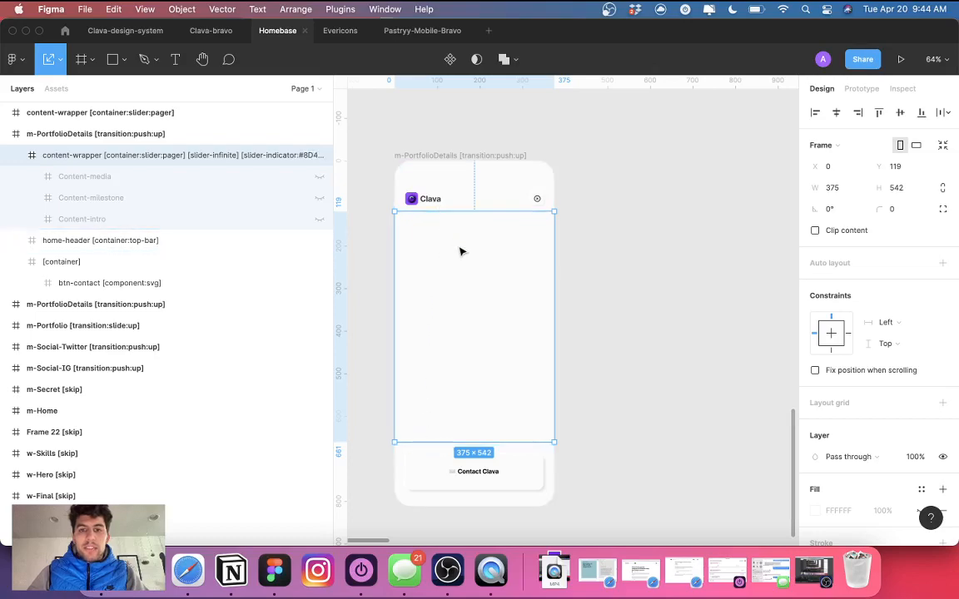
pyautogui.moveTo(462, 267); pyautogui.dragTo(463, 267)
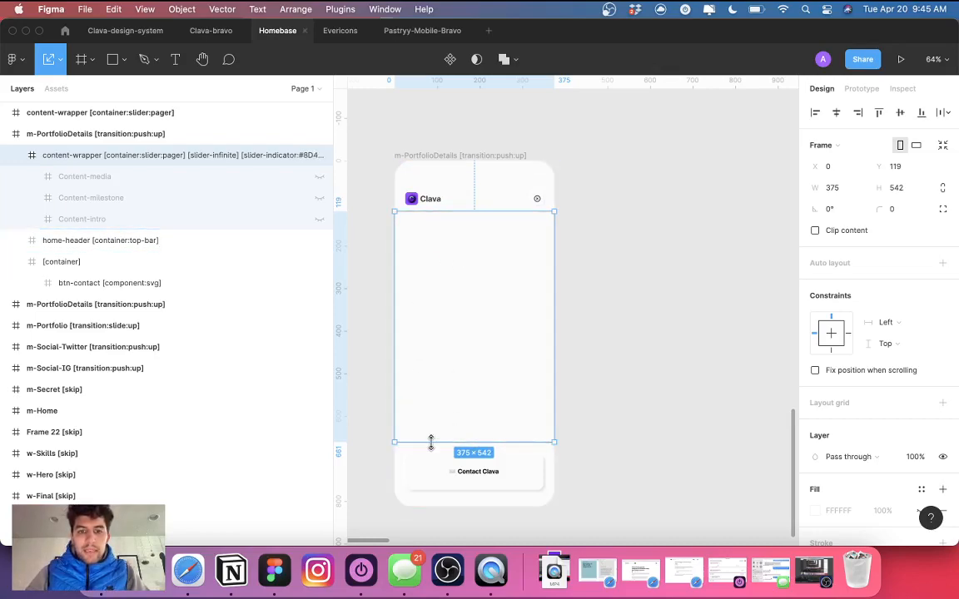
pyautogui.moveTo(429, 445); pyautogui.dragTo(398, 447)
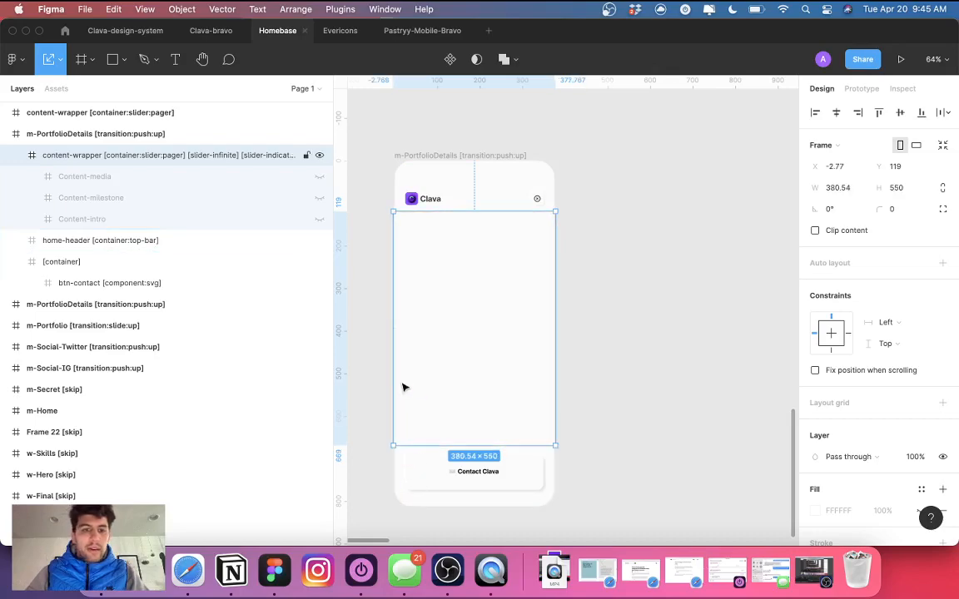
pyautogui.press('super+z')
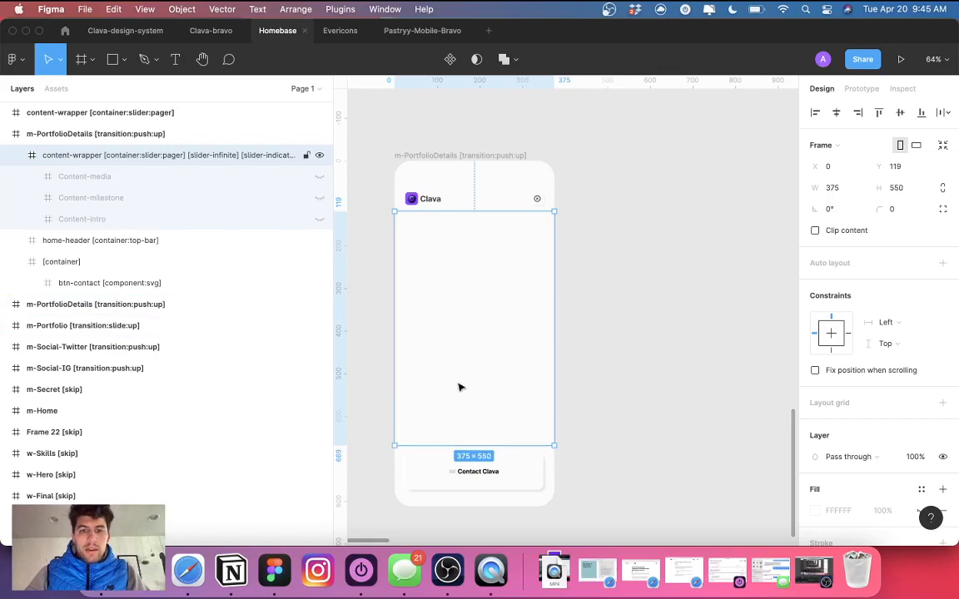
# Show the hidden Content-intro slide and expand it down to its nested content-intro [component:svg] frame.
pyautogui.click(79, 175)
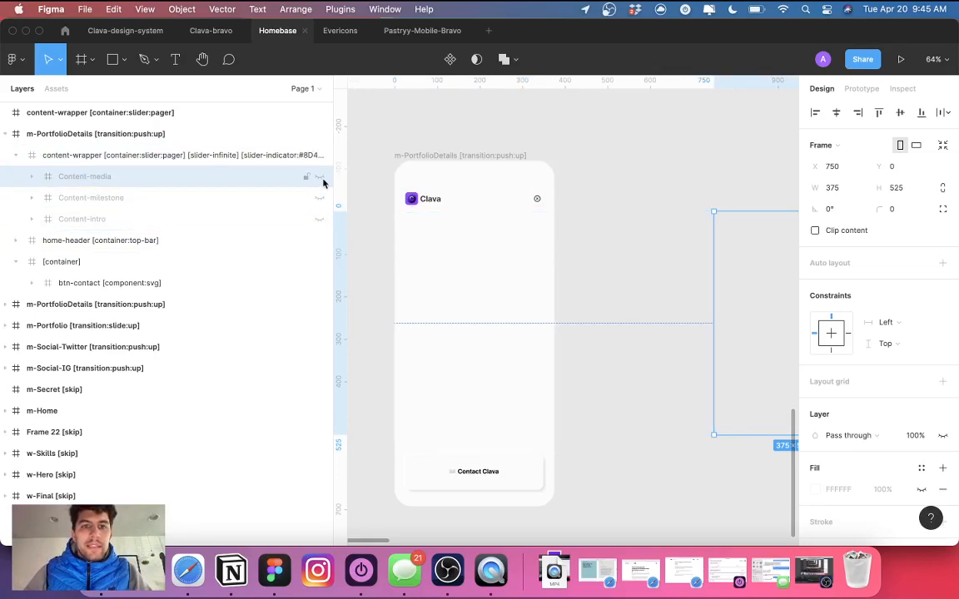
pyautogui.click(320, 220)
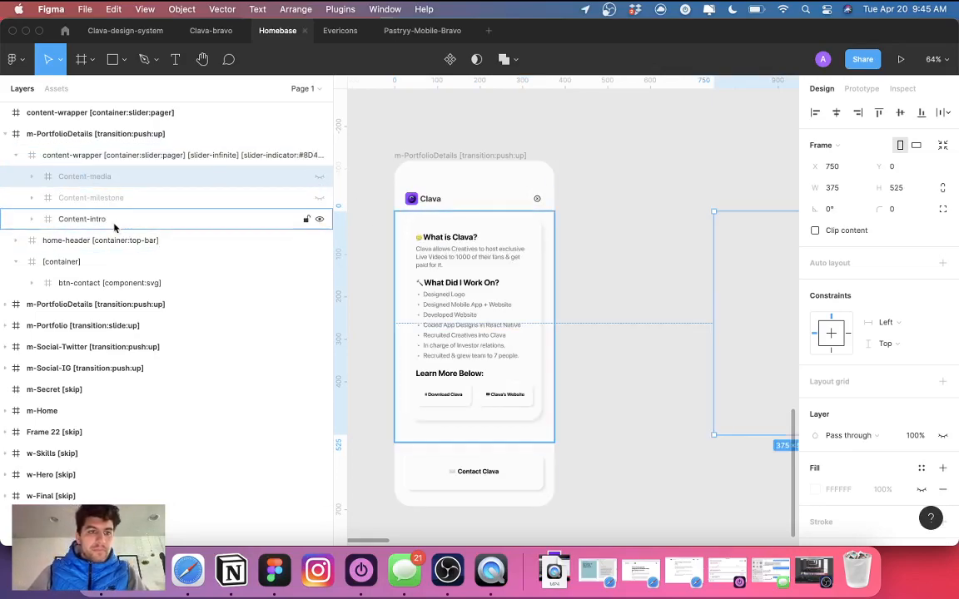
pyautogui.click(76, 219)
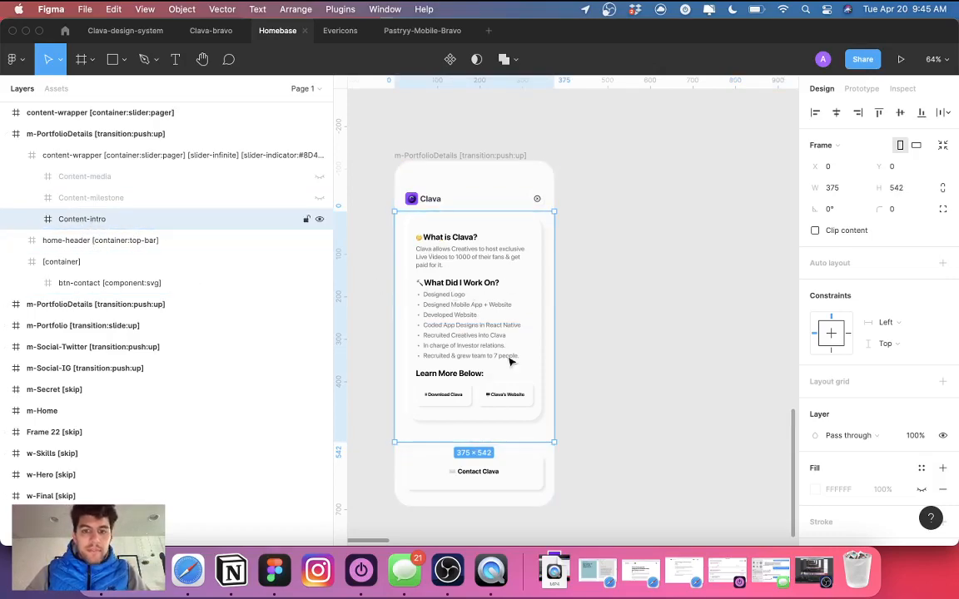
pyautogui.click(34, 220)
pyautogui.click(47, 239)
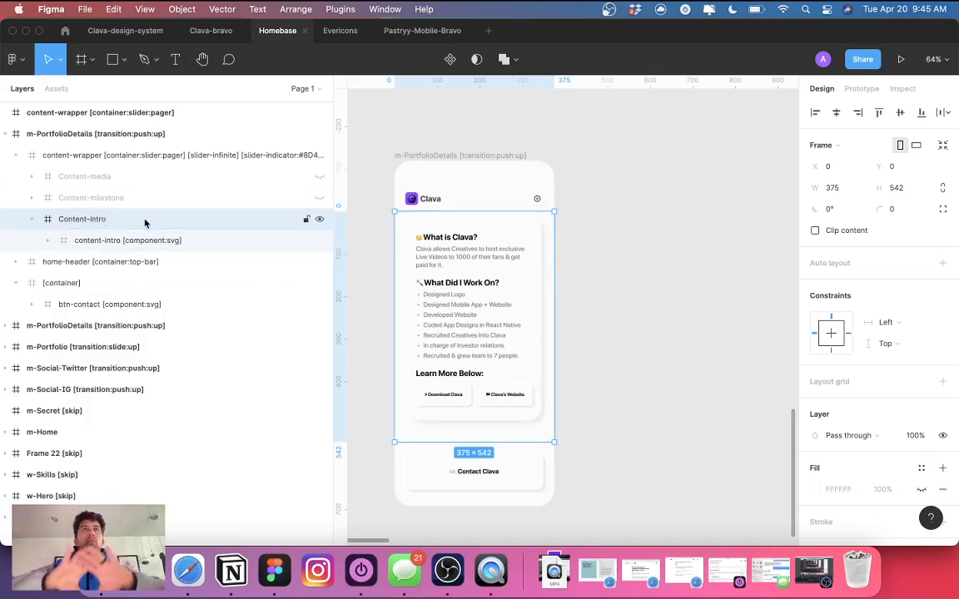
# Rename the content-wrapper slider frame inside m-PortfolioDetails to Slider-wrapper, keeping its [container:slider:pager], [slider-infinite] and [slider-indicator:#8D45FF] tags.
pyautogui.click(77, 157)
pyautogui.doubleClick(77, 158)
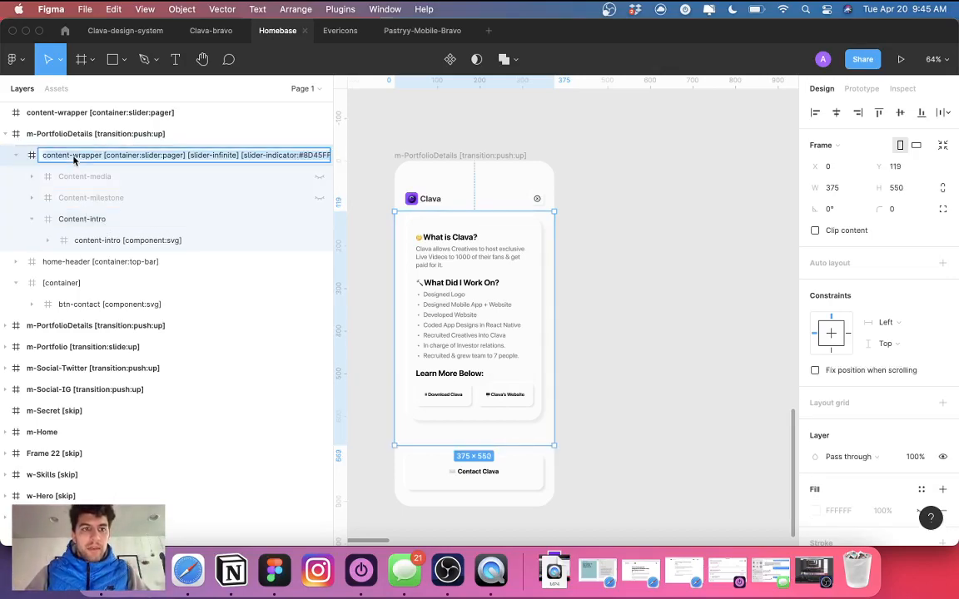
pyautogui.click(63, 158)
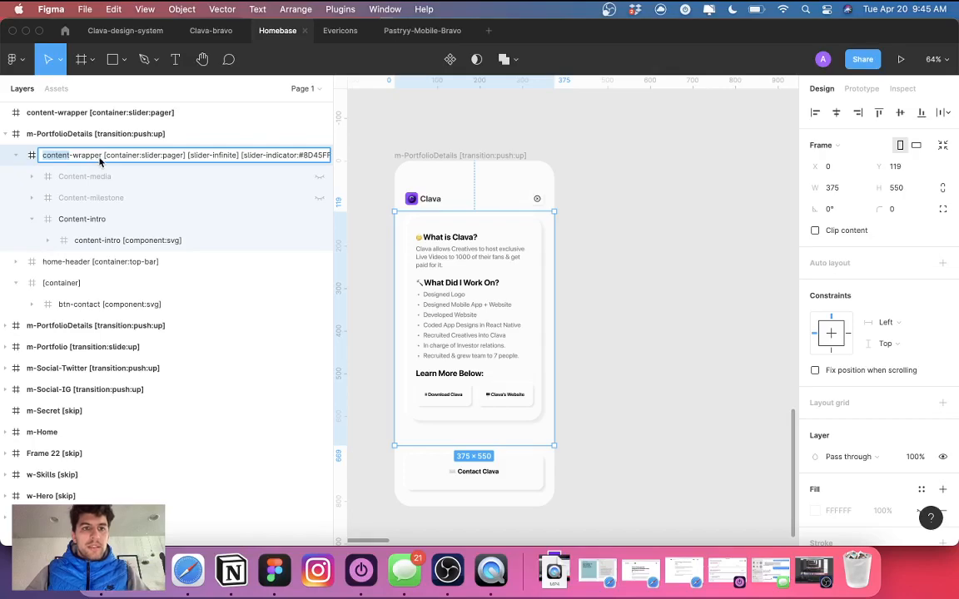
pyautogui.doubleClick(87, 156)
pyautogui.click(37, 156)
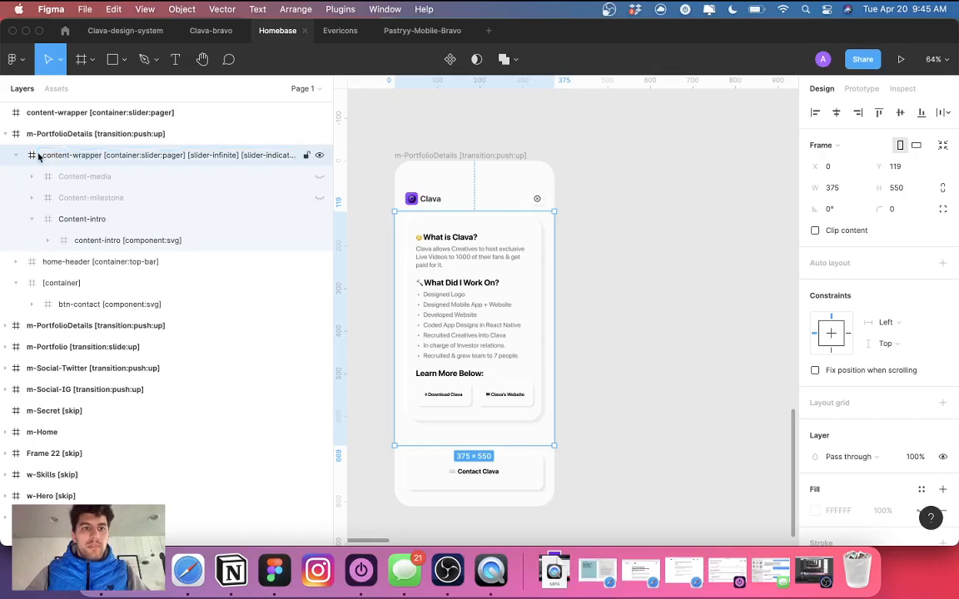
pyautogui.doubleClick(72, 159)
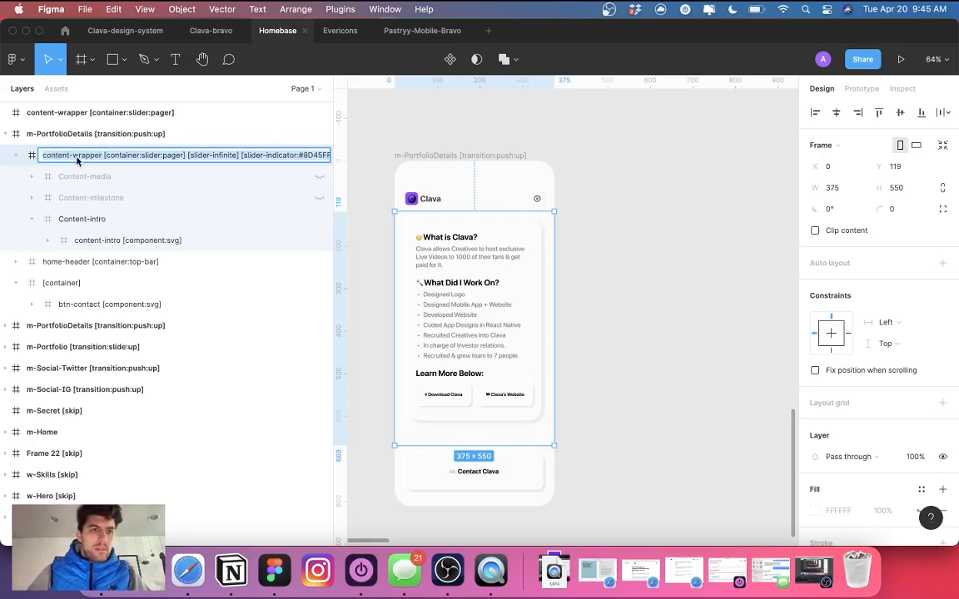
pyautogui.click(104, 156)
pyautogui.keyDown('shift'); pyautogui.click(42, 156); pyautogui.keyUp('shift')
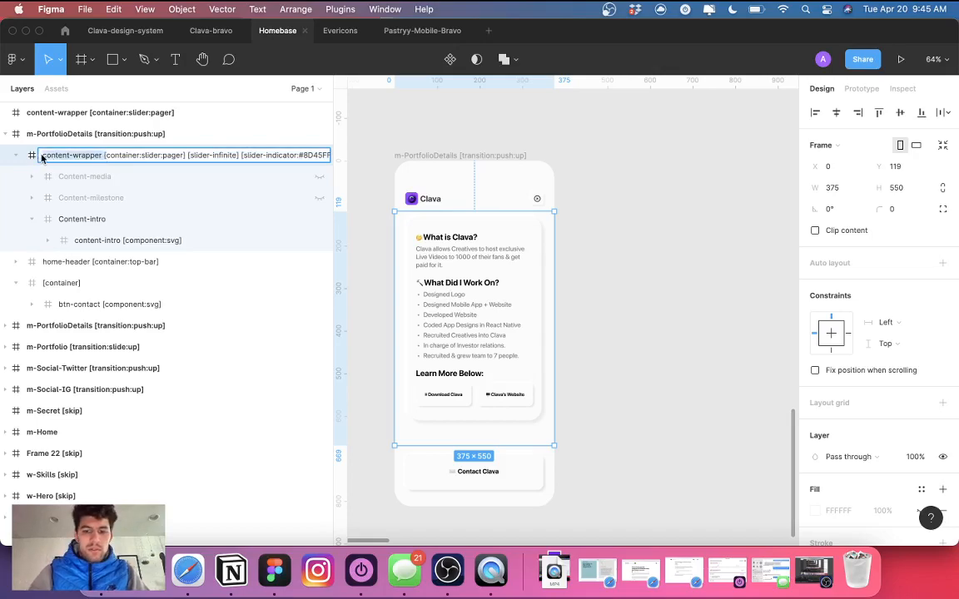
pyautogui.write('Slider-wrapper')
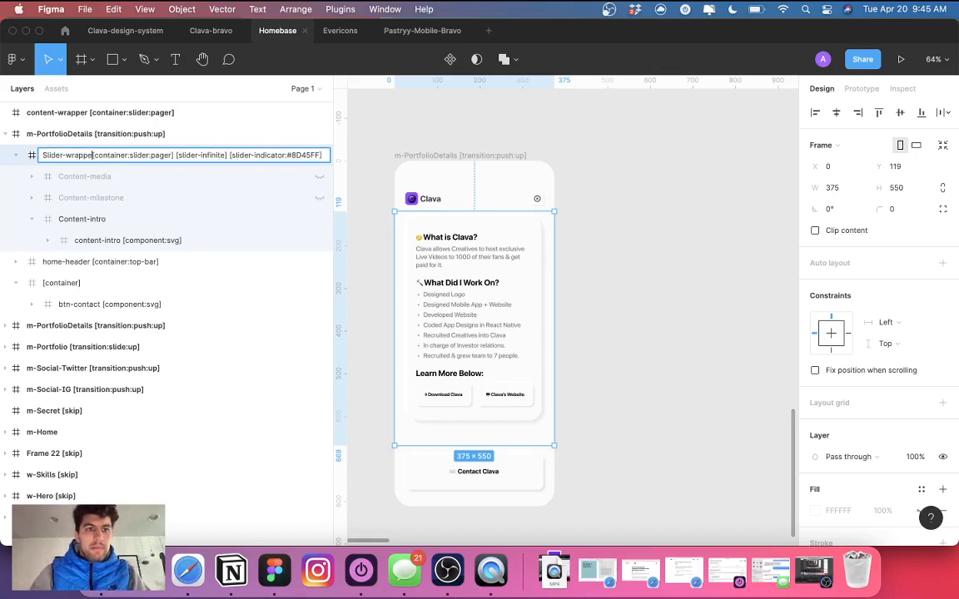
pyautogui.press('Return')
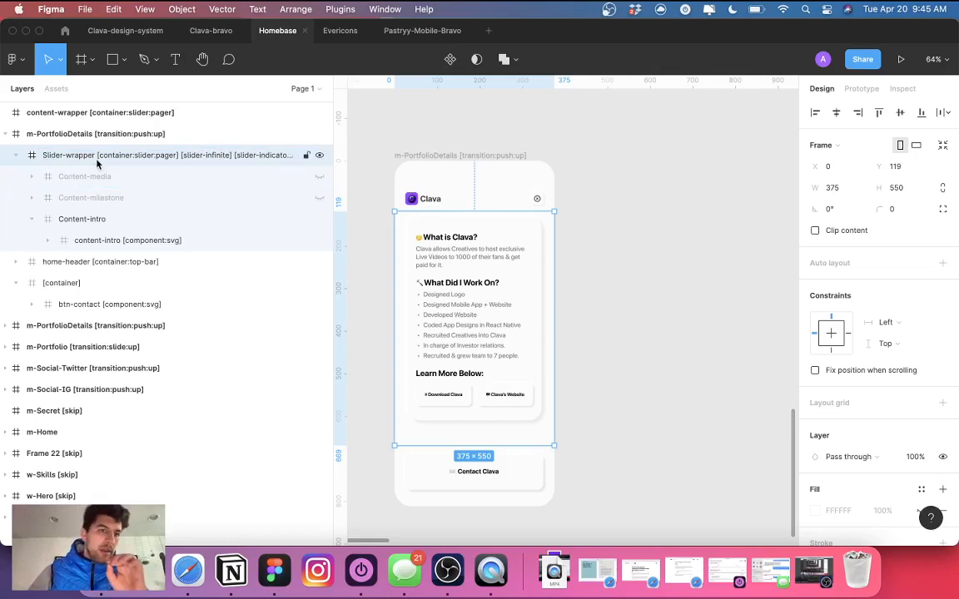
# Make the hidden Content-milestone and Content-media slides inside Slider-wrapper visible.
pyautogui.click(79, 218)
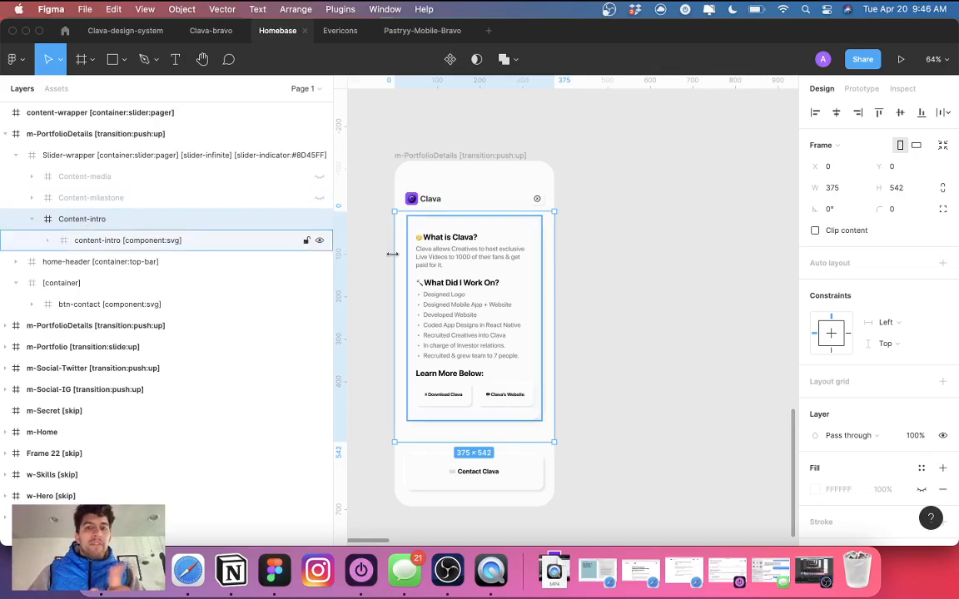
pyautogui.click(93, 197)
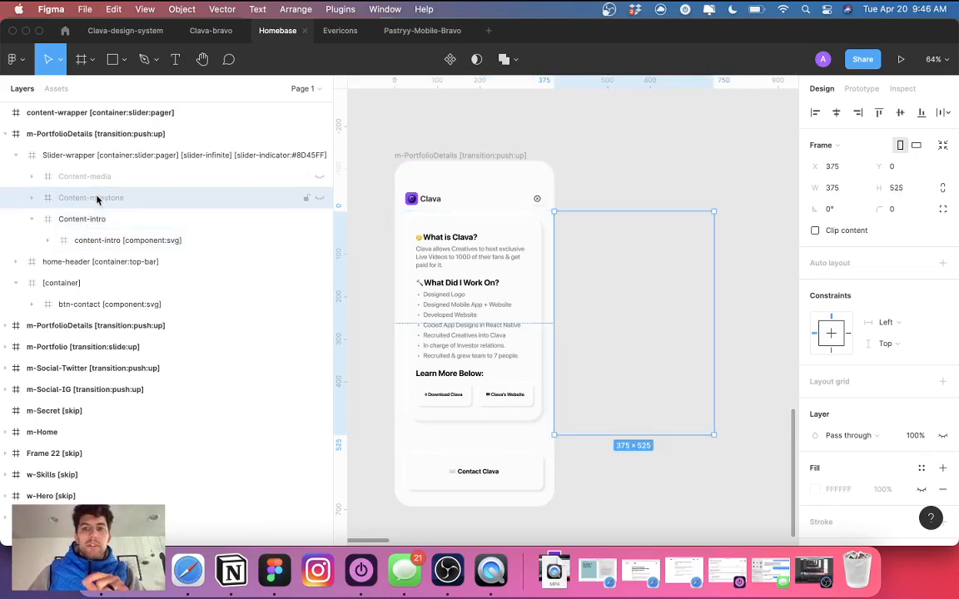
pyautogui.click(318, 198)
pyautogui.click(175, 177)
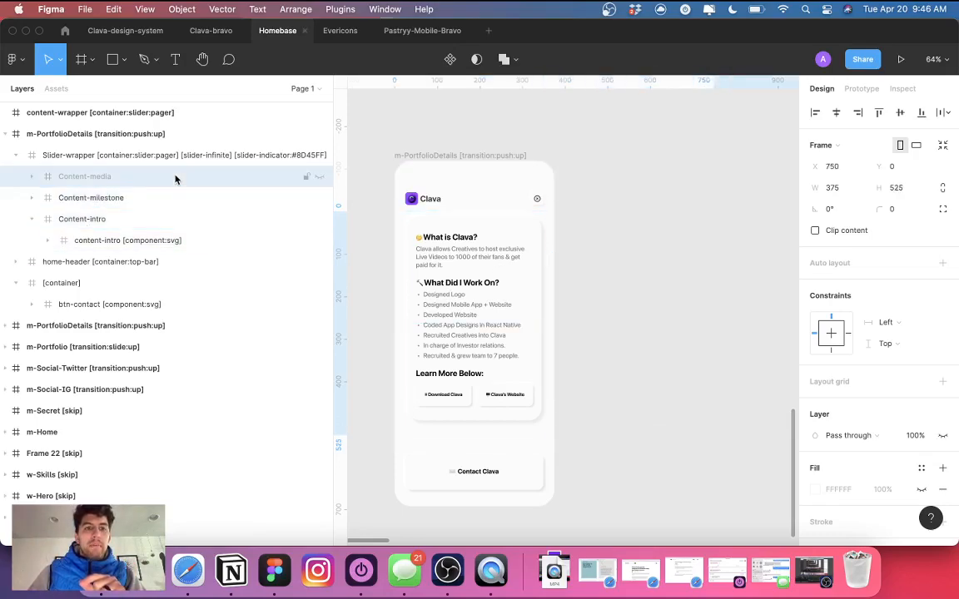
pyautogui.click(319, 177)
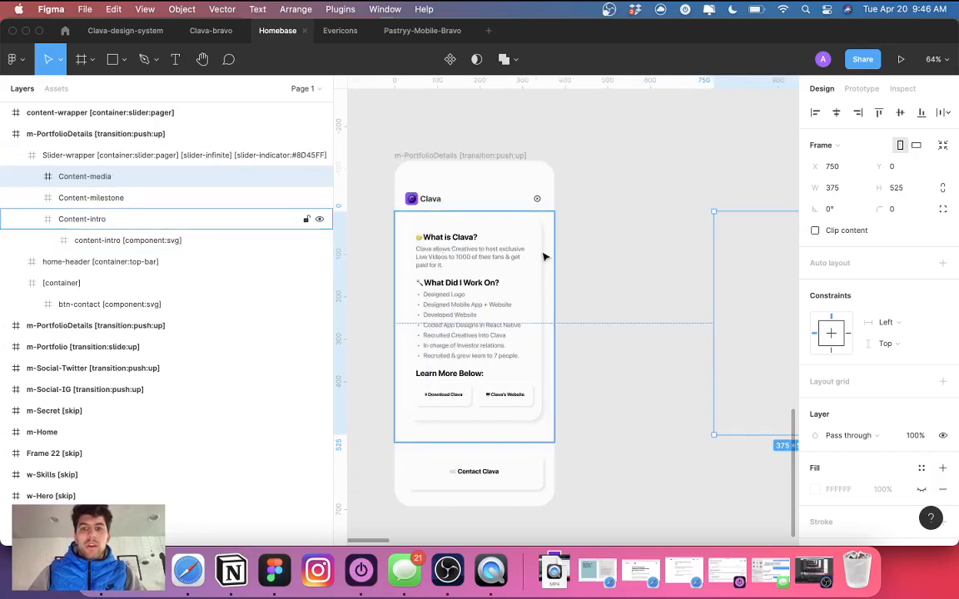
# Examine how Slider-wrapper nests Content-intro and the layers grouped inside its content-intro [component:svg] frame, and fold that frame closed.
pyautogui.click(86, 155)
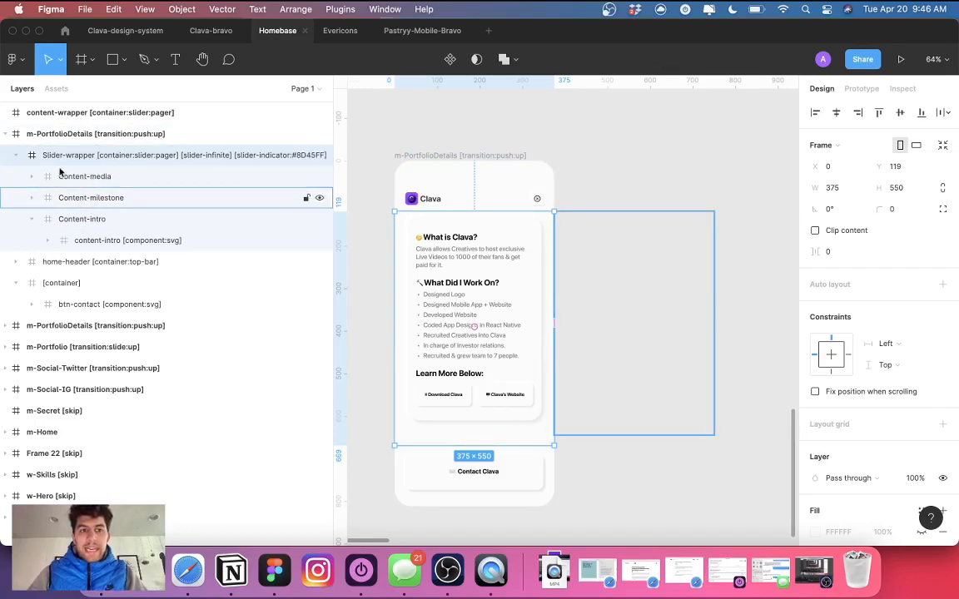
pyautogui.click(70, 221)
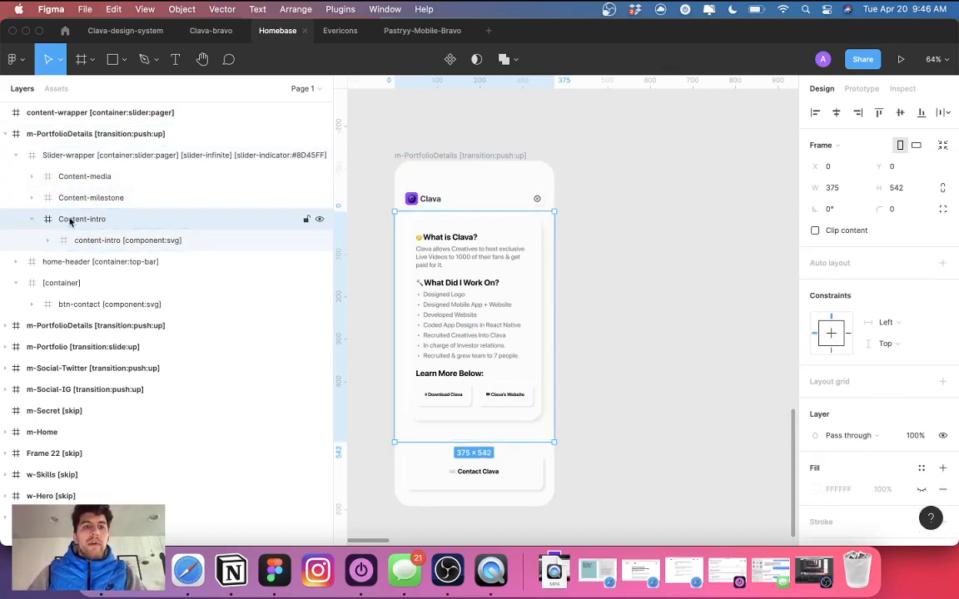
pyautogui.click(111, 239)
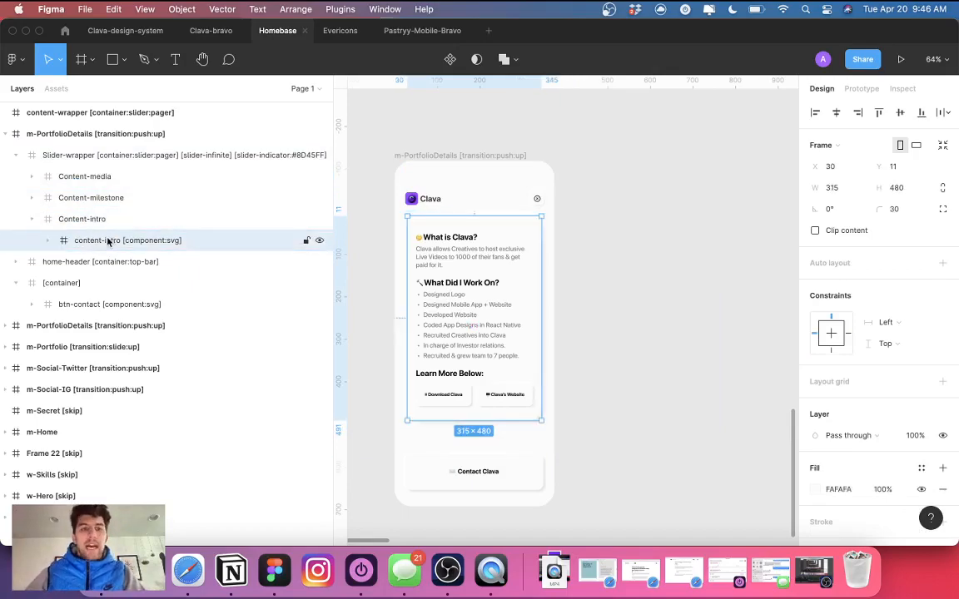
pyautogui.click(46, 241)
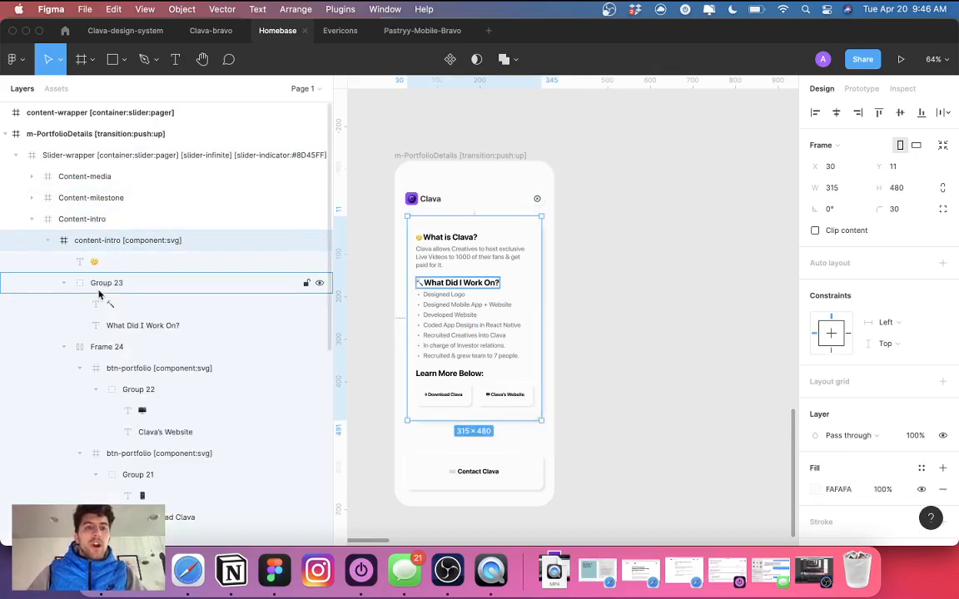
pyautogui.click(63, 304)
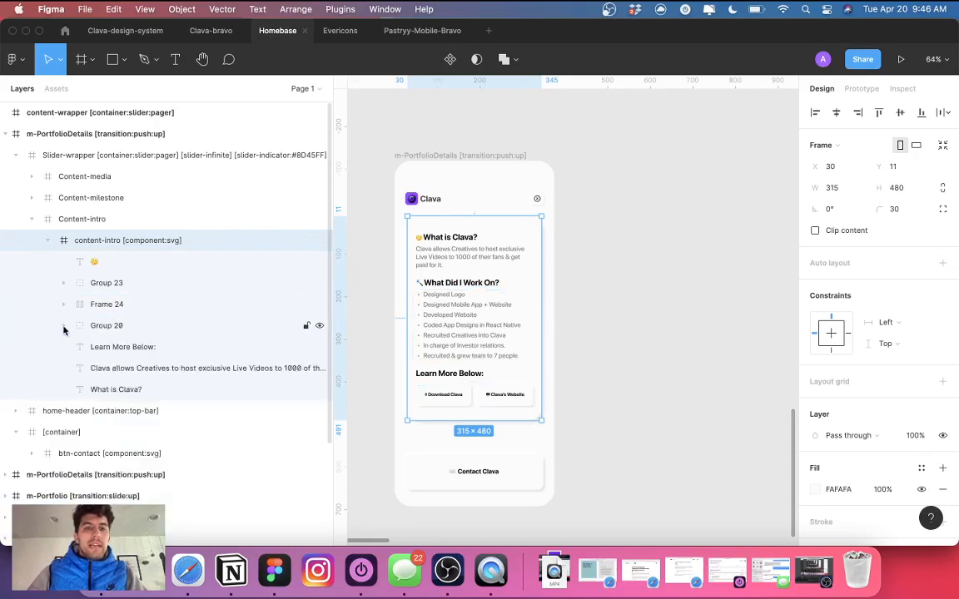
pyautogui.doubleClick(127, 242)
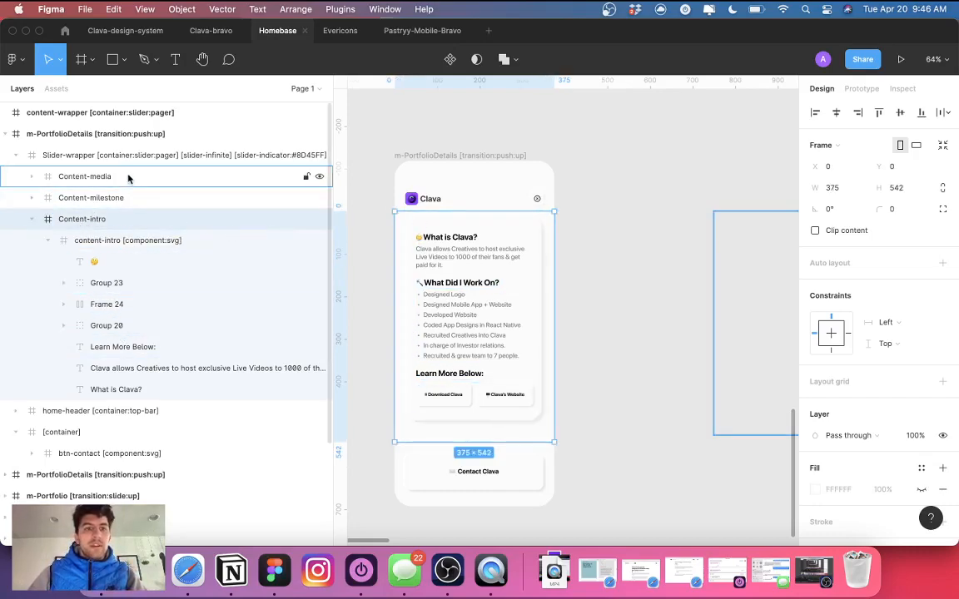
pyautogui.click(98, 246)
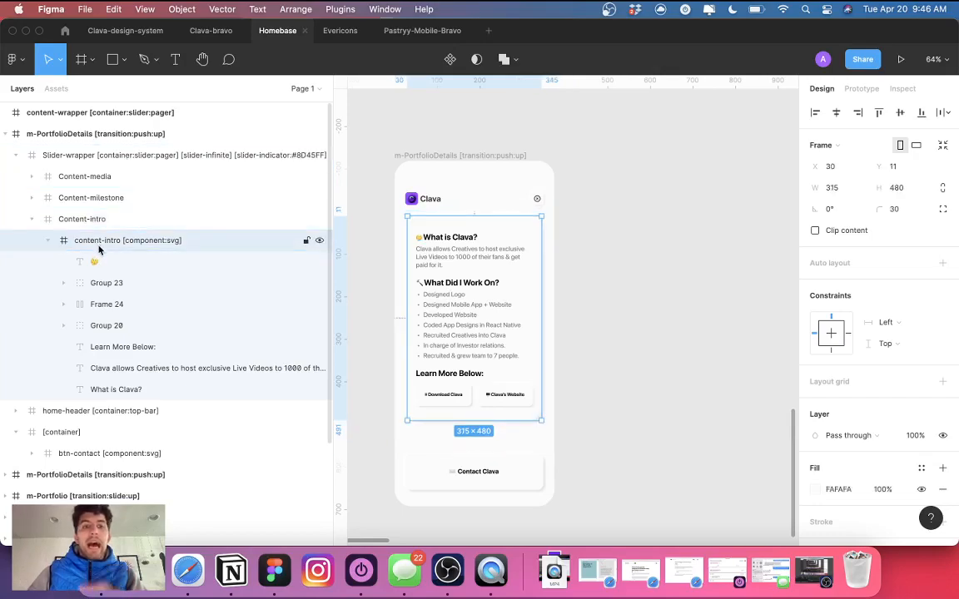
pyautogui.click(49, 242)
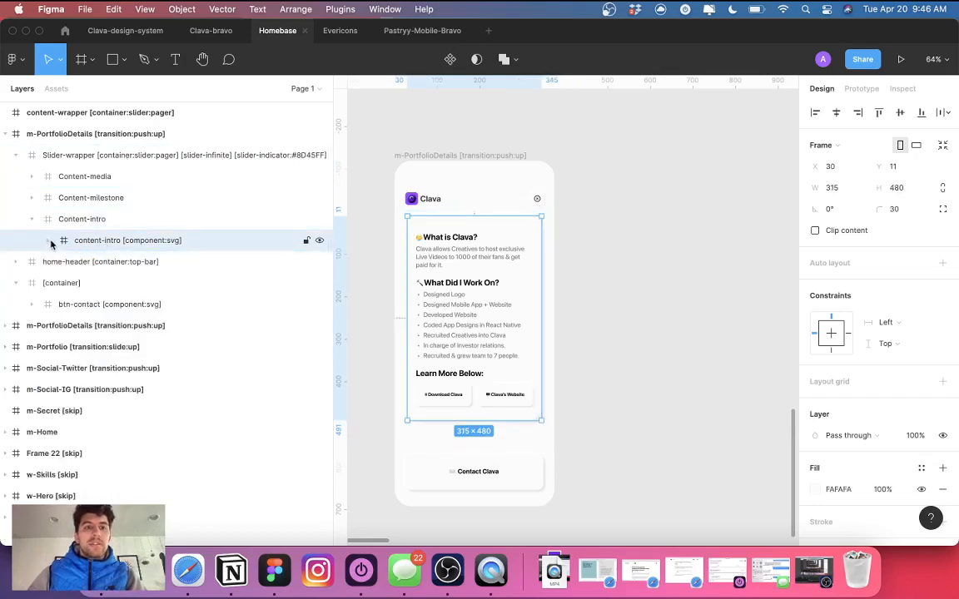
# Inspect the [component:svg] tag, the effects and the child layers of the content-intro frame without changing its name.
pyautogui.doubleClick(134, 241)
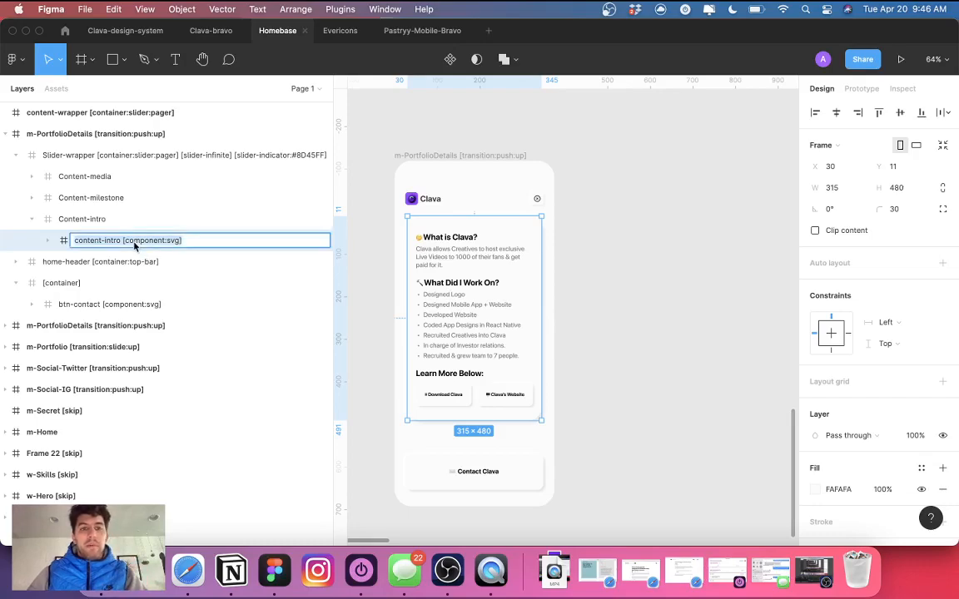
pyautogui.click(195, 243)
pyautogui.scroll(-3, 906, 415)
pyautogui.scroll(-3, 907, 415)
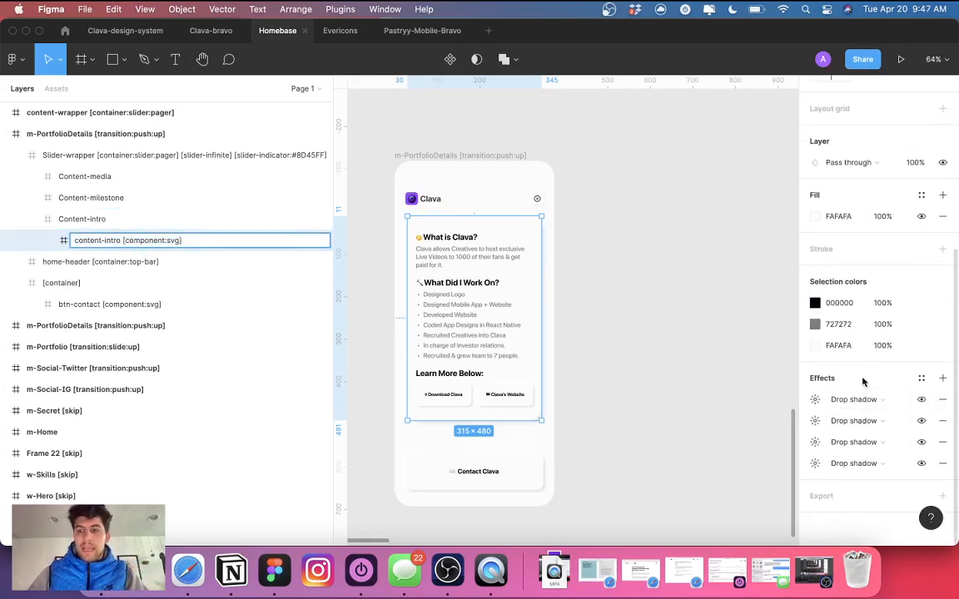
pyautogui.click(48, 240)
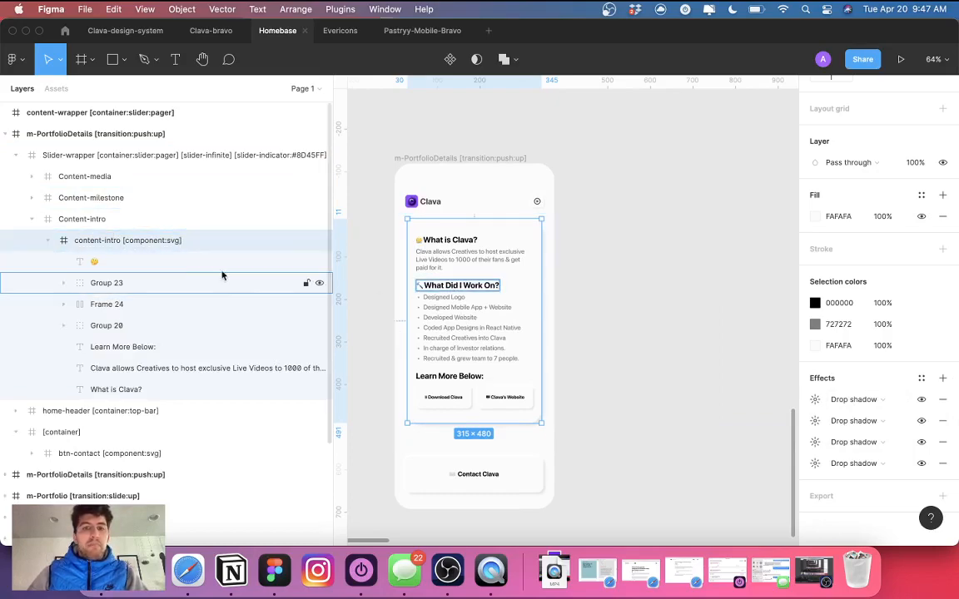
pyautogui.click(50, 240)
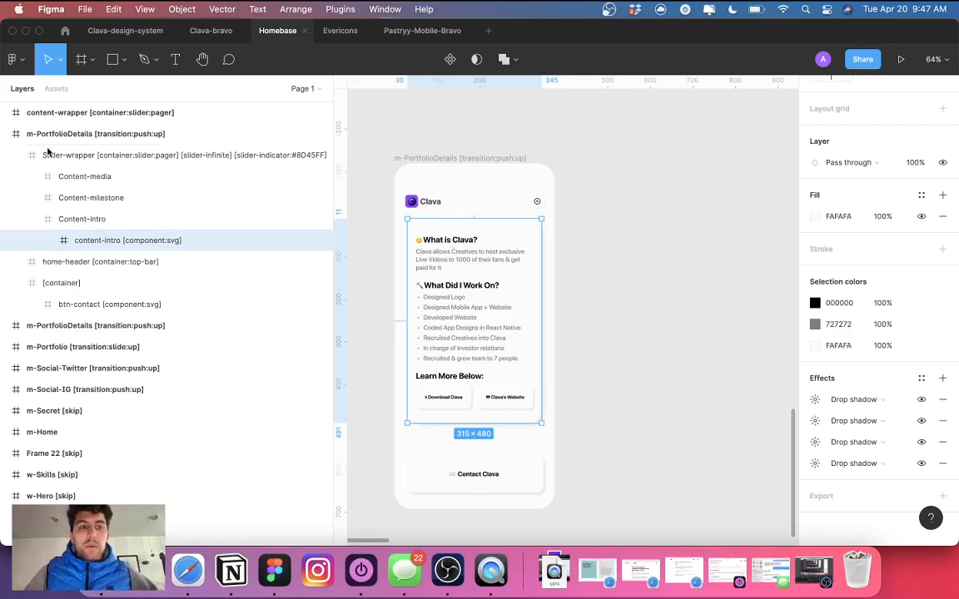
# Expand the Content-milestone and Content-media slides so only their nested [component:svg] frames are listed beneath them.
pyautogui.click(32, 198)
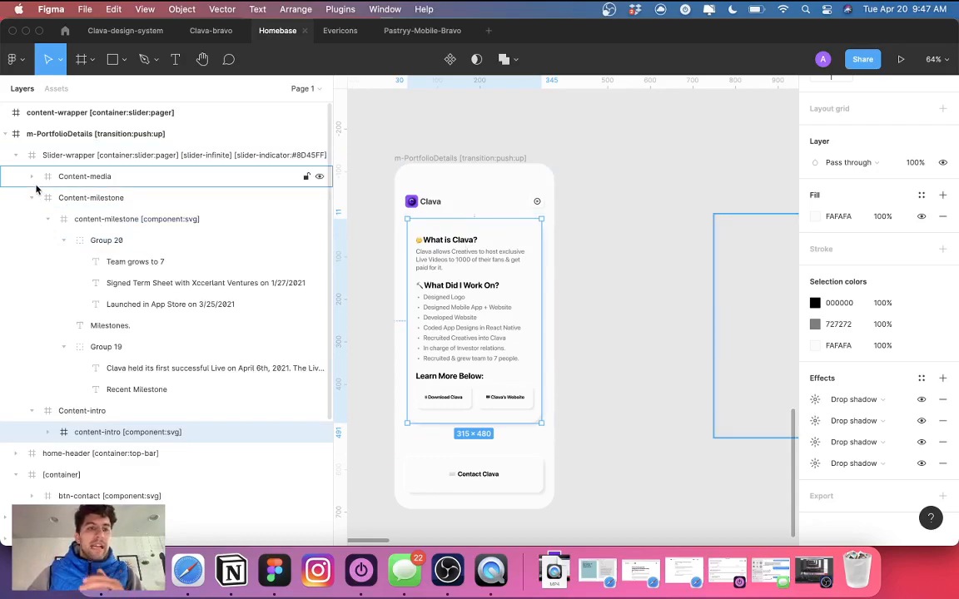
pyautogui.click(32, 176)
pyautogui.click(50, 326)
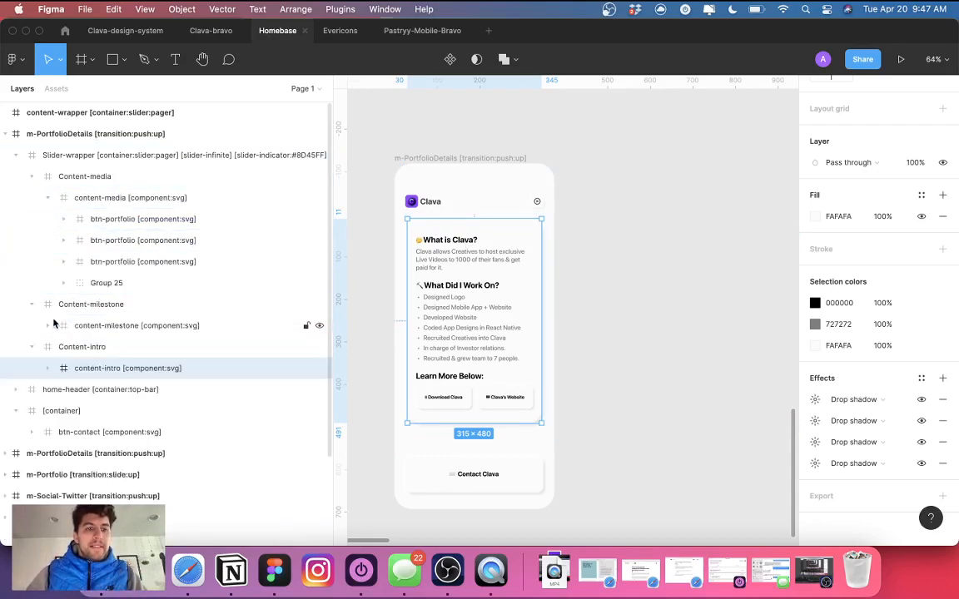
pyautogui.click(50, 198)
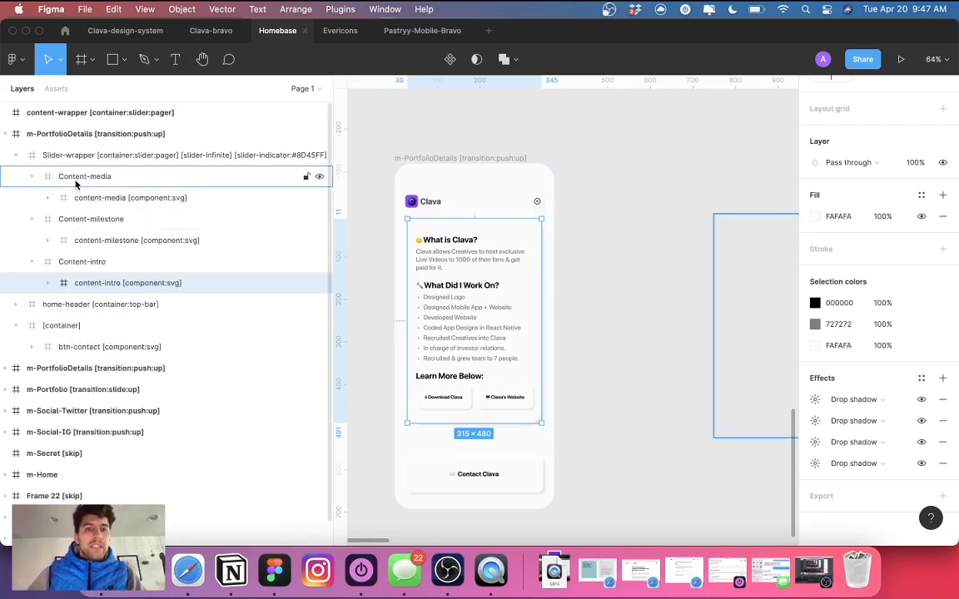
# Compare the placement of the Content-media, Content-milestone and Content-intro slides and their nested [component:svg] frames.
pyautogui.click(76, 185)
pyautogui.click(86, 218)
pyautogui.click(90, 180)
pyautogui.click(88, 198)
pyautogui.click(85, 218)
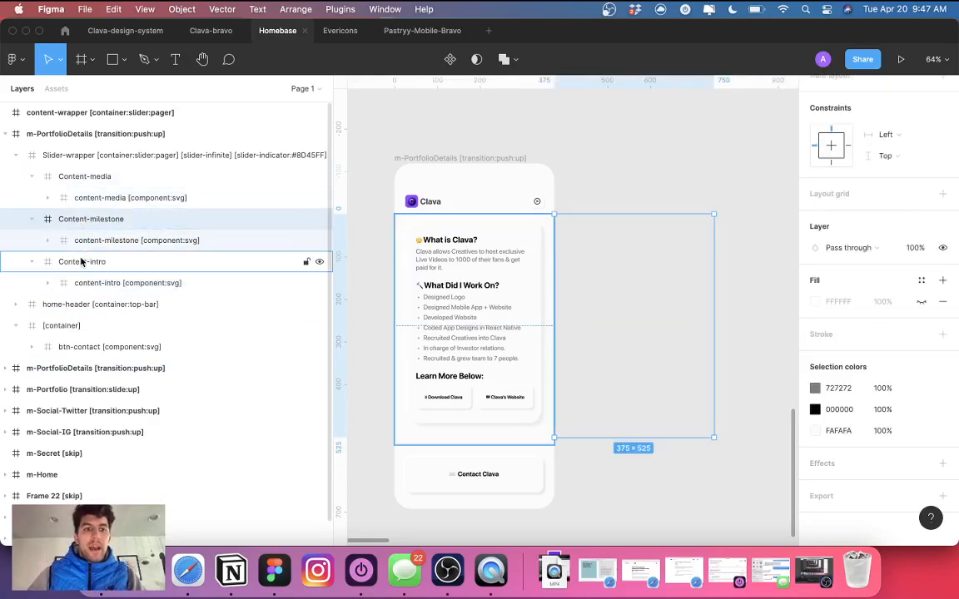
pyautogui.click(81, 261)
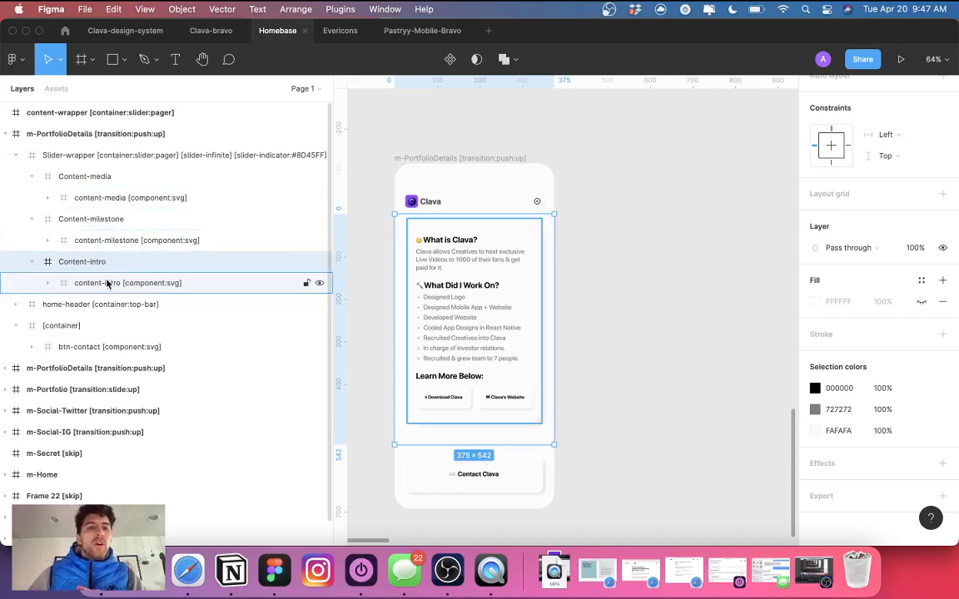
pyautogui.click(107, 283)
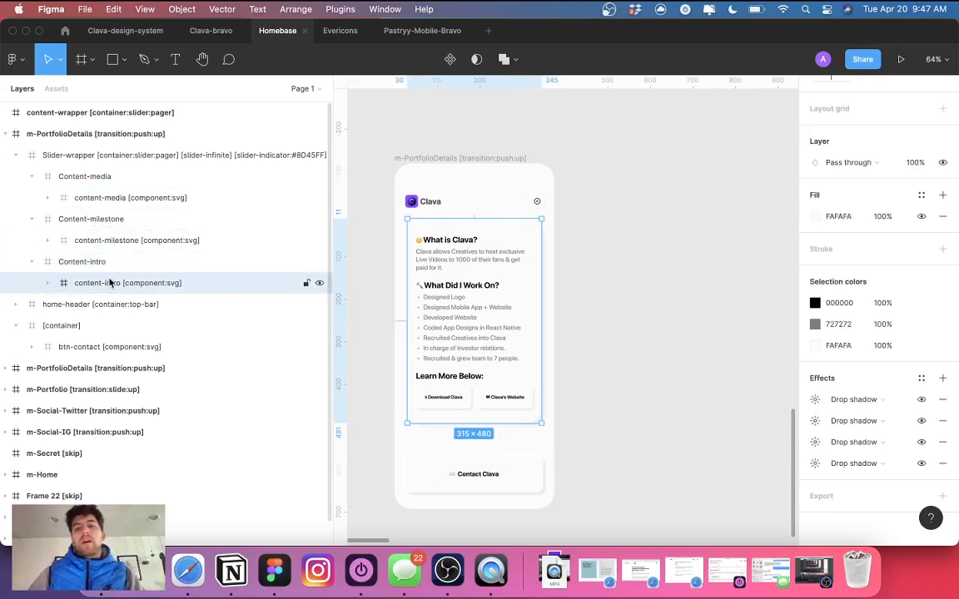
pyautogui.click(132, 237)
pyautogui.click(162, 220)
pyautogui.click(100, 177)
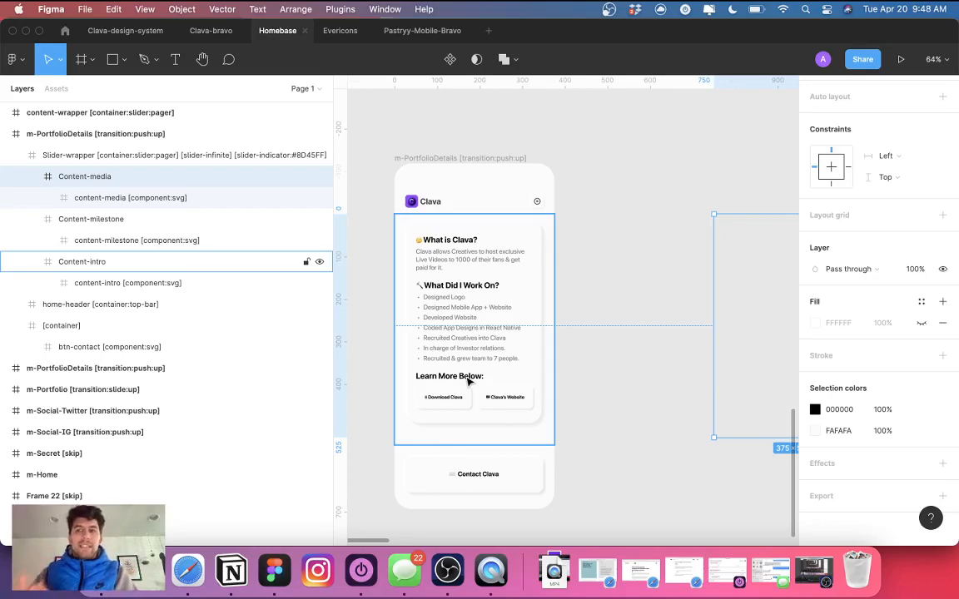
# Collapse the Content-media, Content-milestone and Content-intro slides in the layer list and select Content-intro.
pyautogui.click(30, 176)
pyautogui.click(31, 197)
pyautogui.click(31, 219)
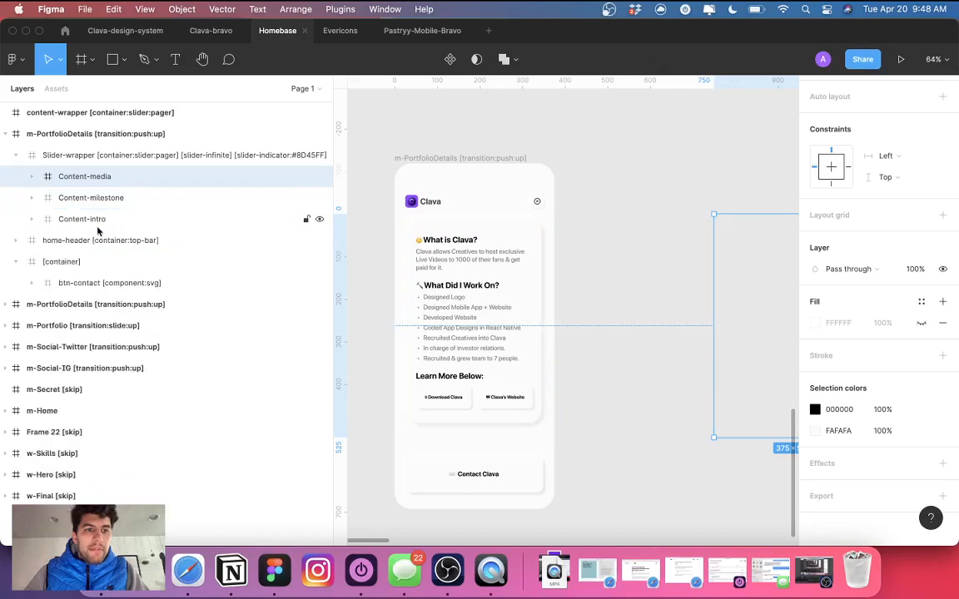
pyautogui.click(533, 307)
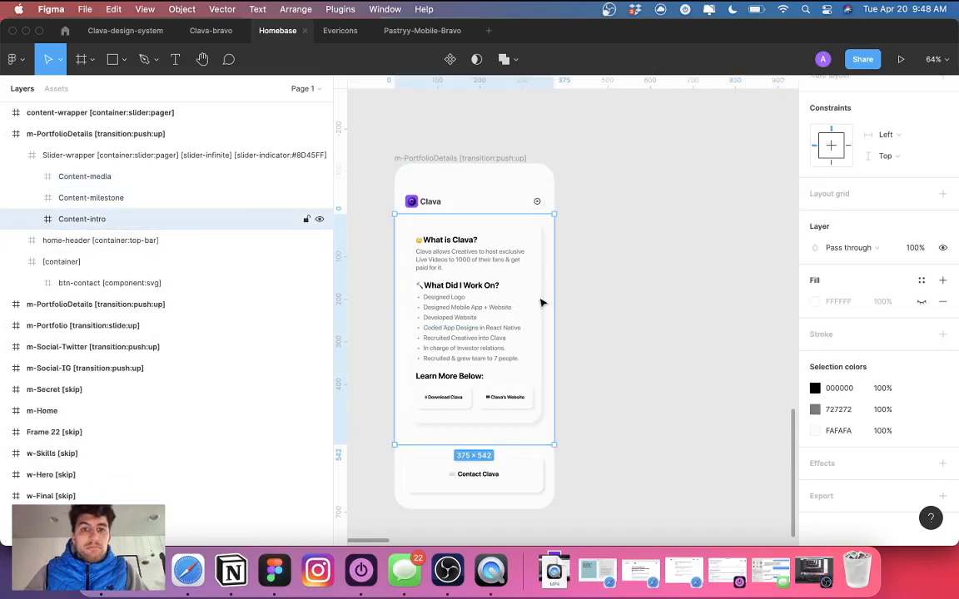
# Switch to the Bravo Studio page in Safari and sync the Homebase project with the updated Figma design.
pyautogui.click(187, 571)
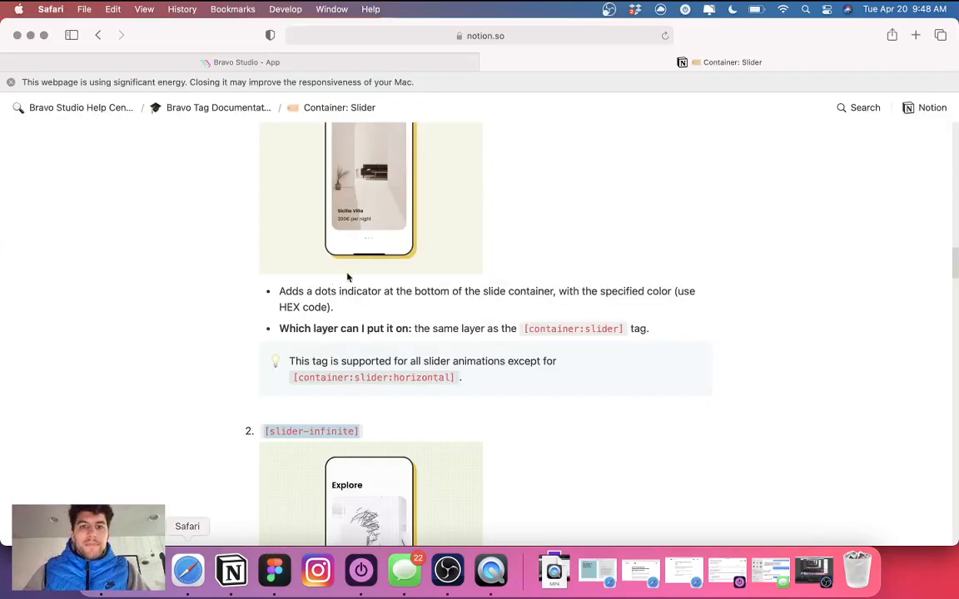
pyautogui.click(302, 60)
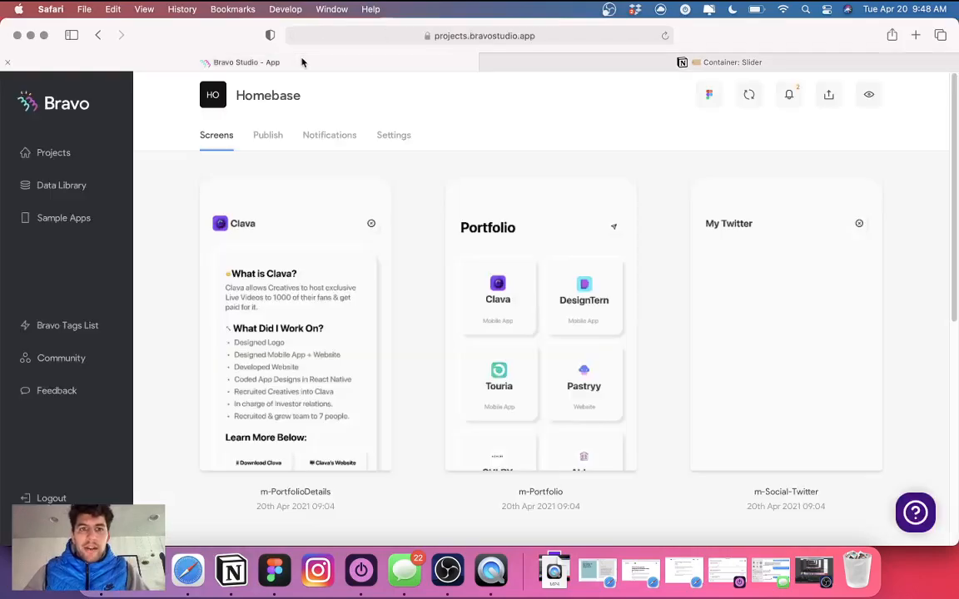
pyautogui.click(752, 104)
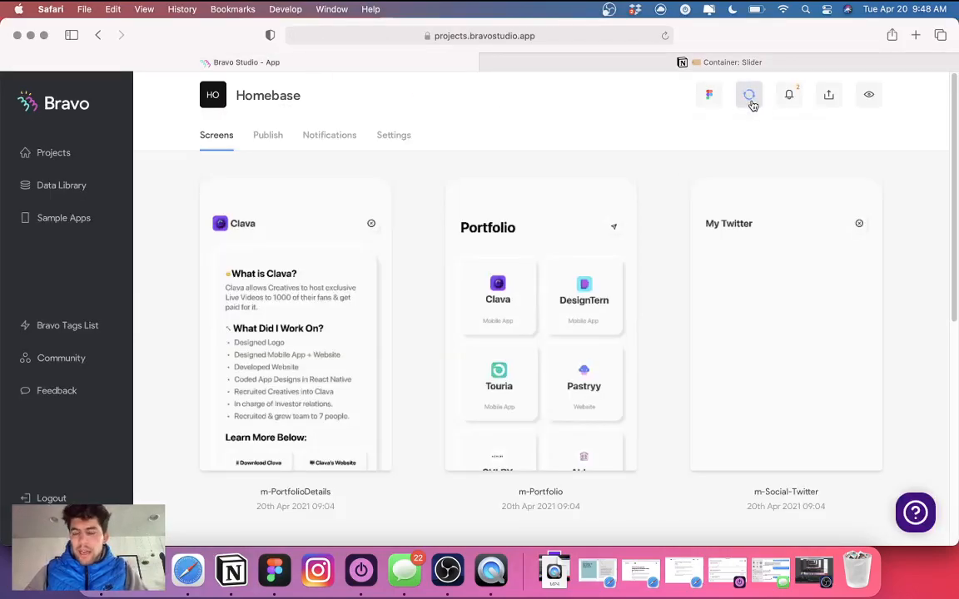
# Switch to Figma and append the [skip] tag to the name of the m-PortfolioDetails frame that contains the Slider-wrapper.
pyautogui.click(275, 571)
pyautogui.click(158, 134)
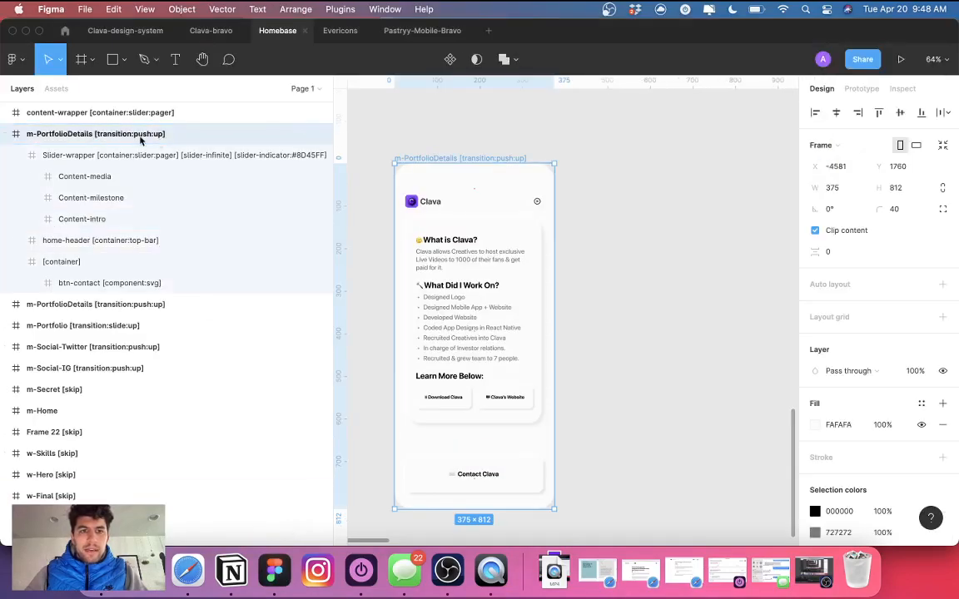
pyautogui.doubleClick(175, 135)
pyautogui.write('[ski')
pyautogui.press('Return')
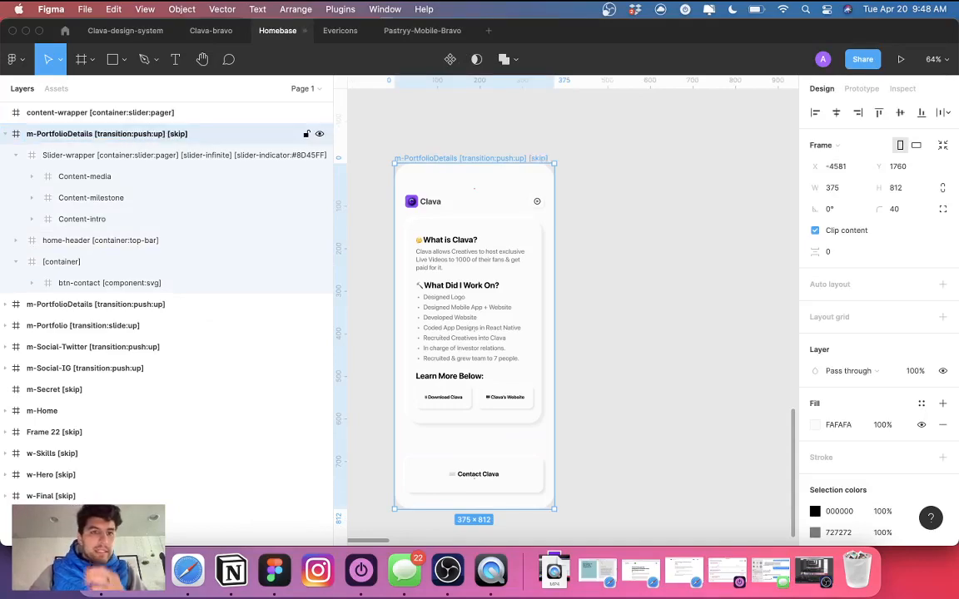
# Return to Bravo Studio in Safari and sync the Homebase project again with the updated Figma file.
pyautogui.click(187, 571)
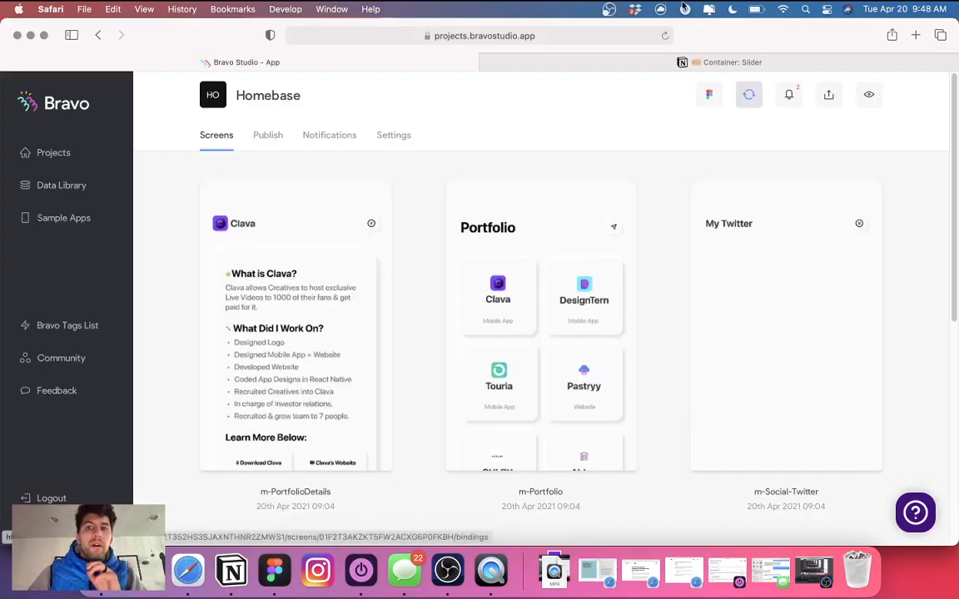
pyautogui.click(749, 96)
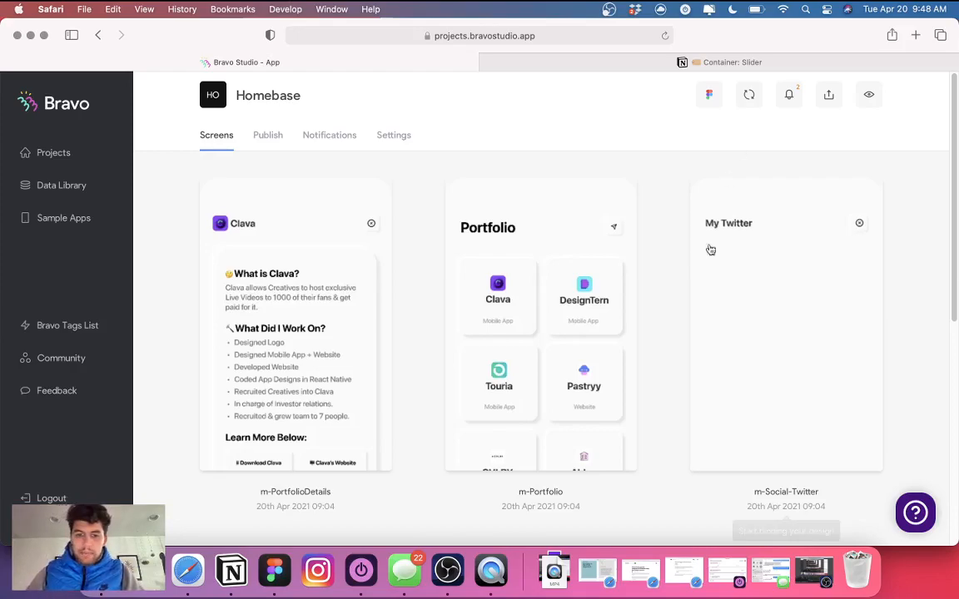
# Switch to QuickTime Player and preview the home, Portfolio and Clava details screens on the mirrored phone.
pyautogui.click(492, 571)
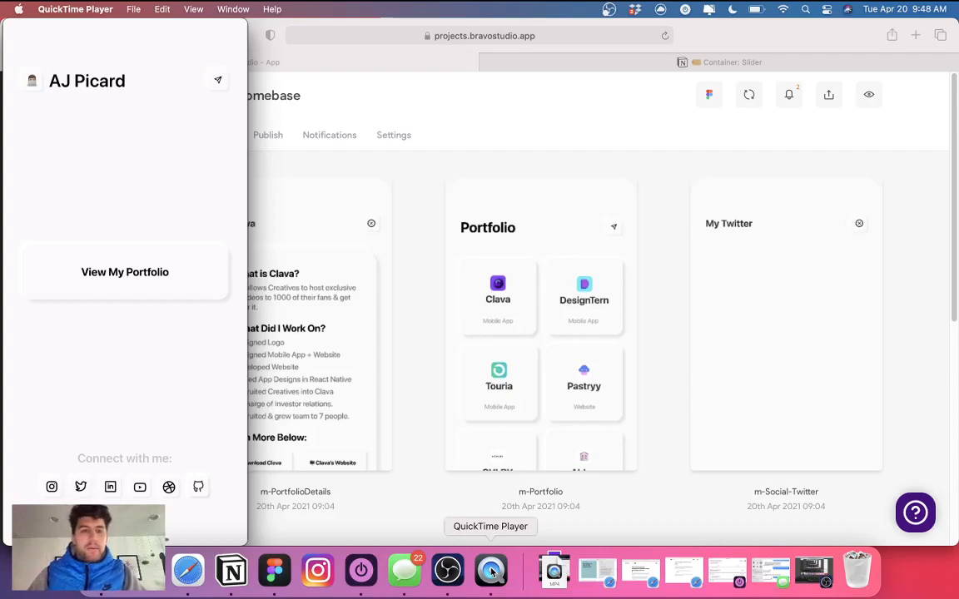
pyautogui.moveTo(107, 334)
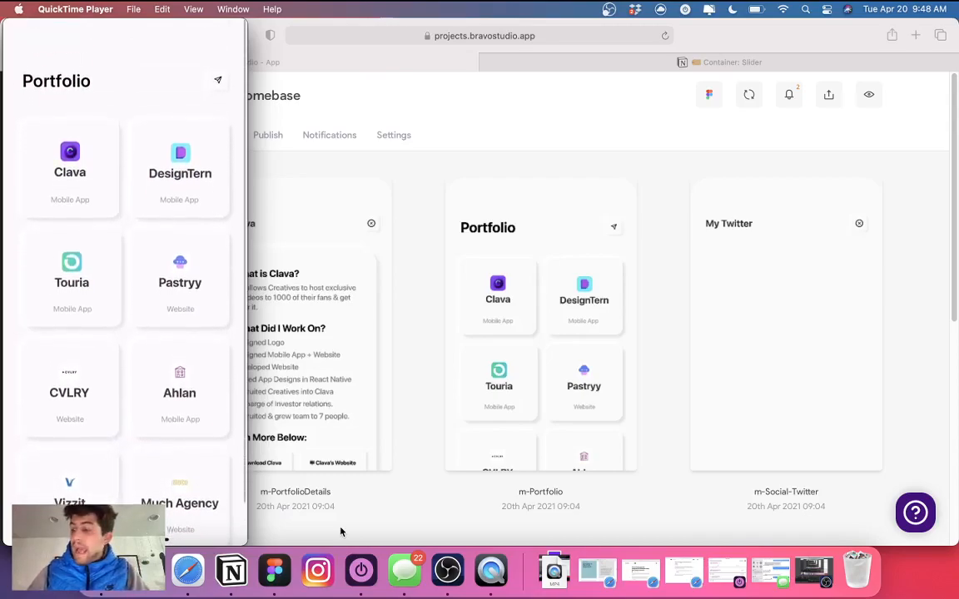
pyautogui.moveTo(49, 57)
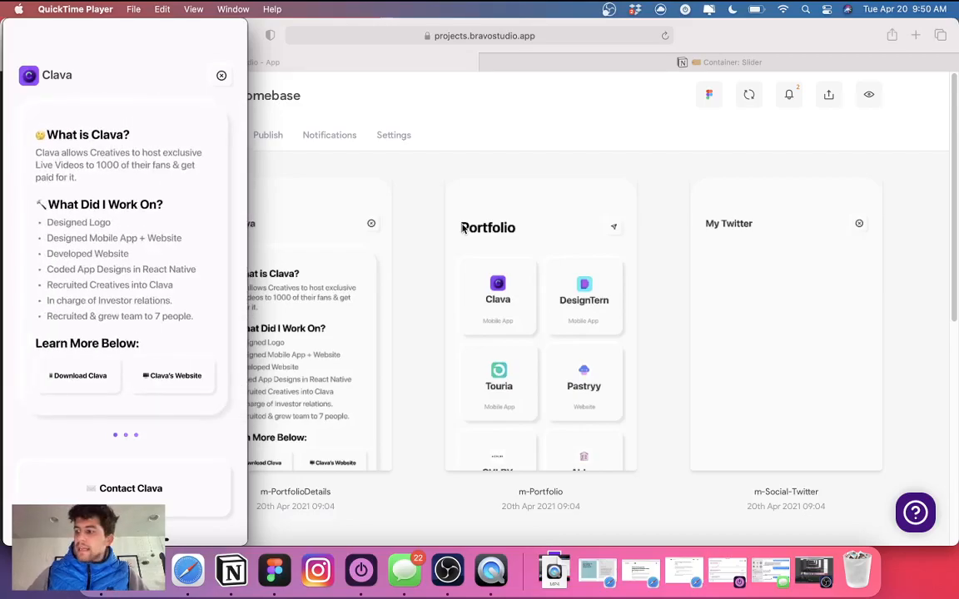
pyautogui.click(463, 229)
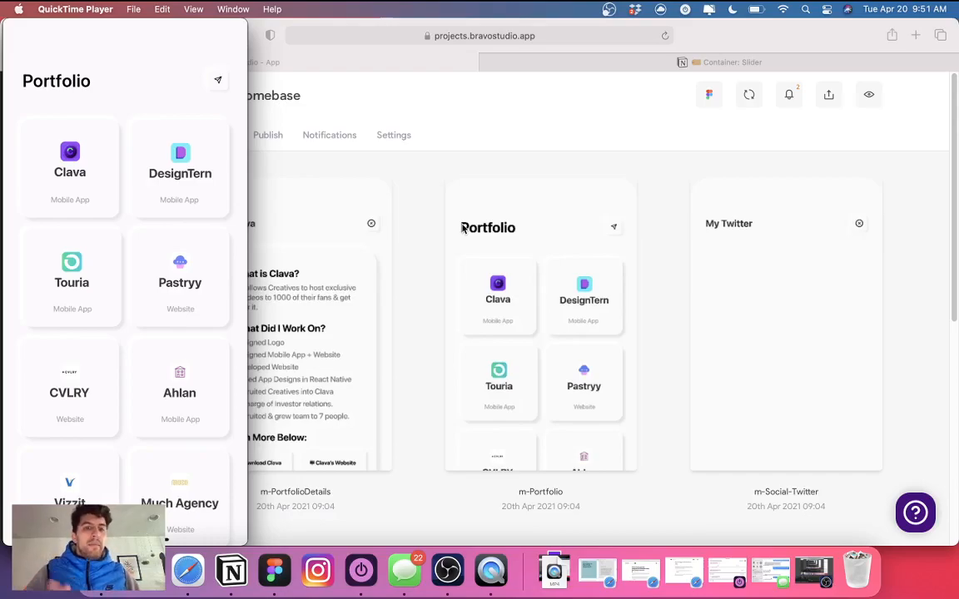
pyautogui.click(275, 571)
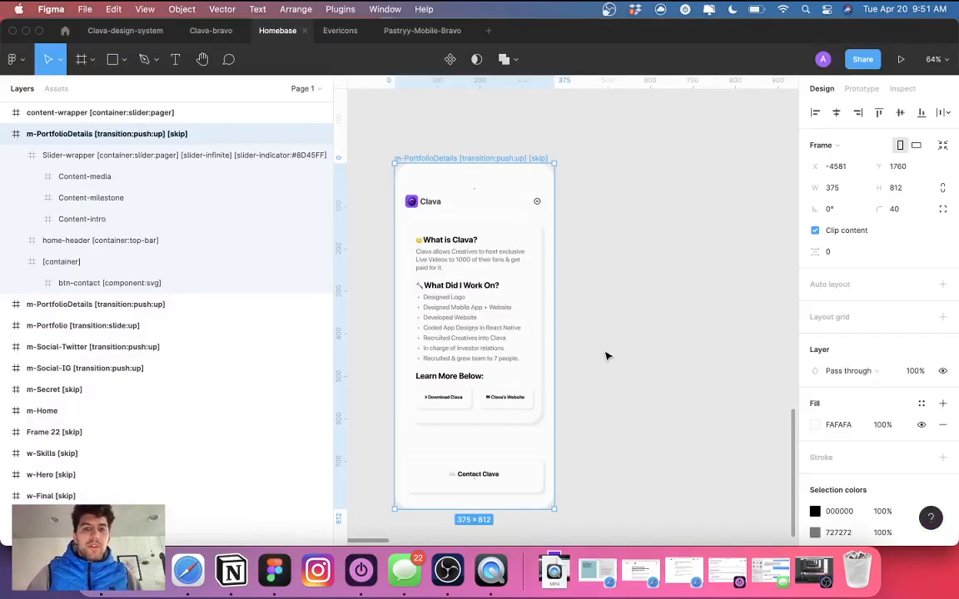
pyautogui.hscroll(-4, 606, 356)
pyautogui.scroll(-3, 607, 355)
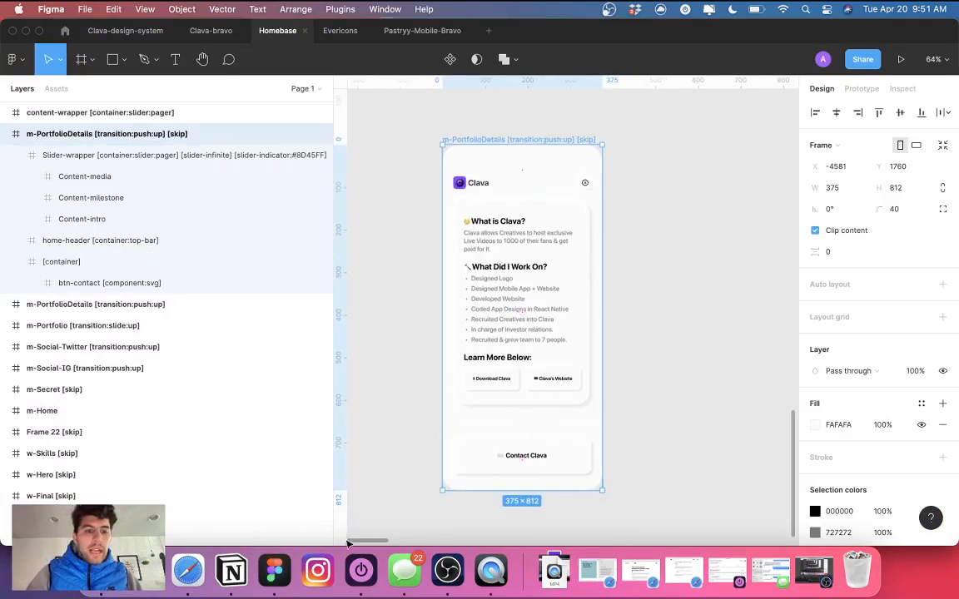
pyautogui.click(188, 571)
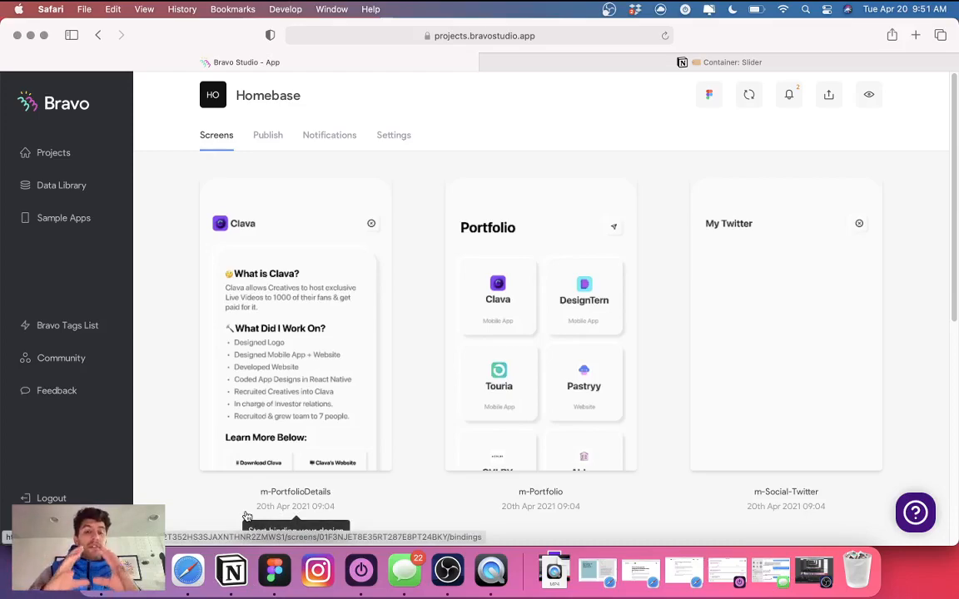
pyautogui.click(267, 583)
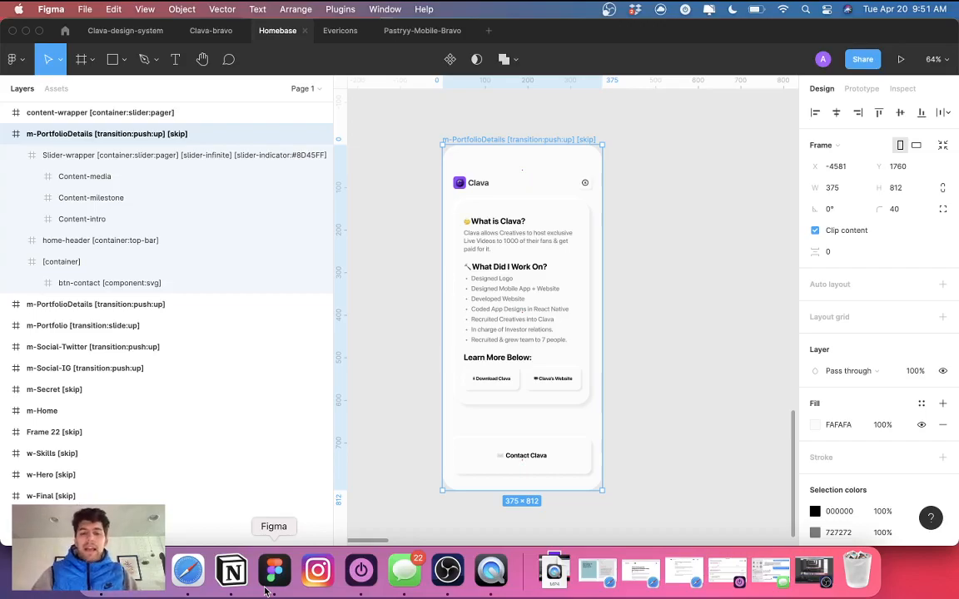
# Switch to QuickTime Player and examine the Media Features slide of the Clava slider on the mirrored phone.
pyautogui.click(502, 585)
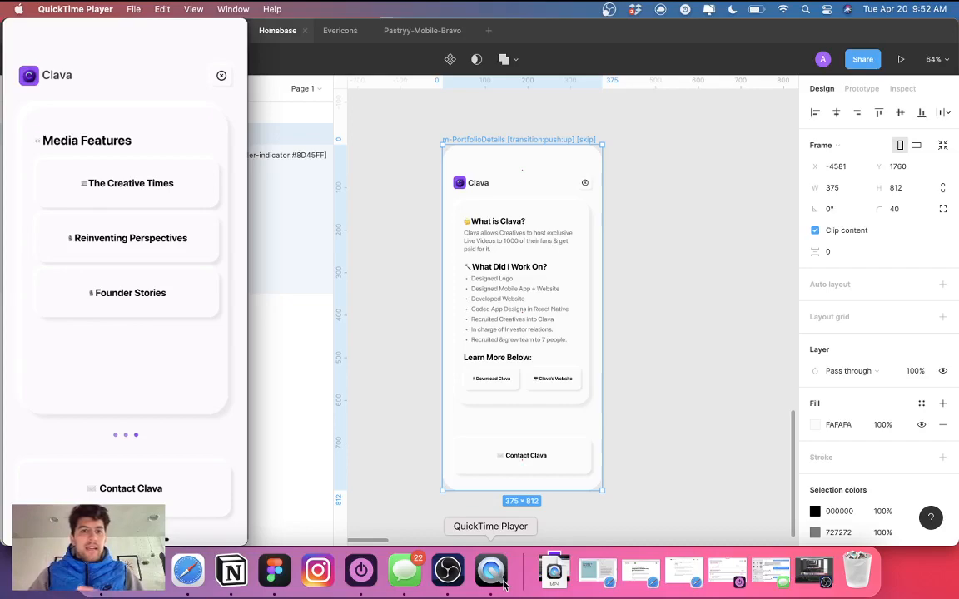
pyautogui.moveTo(83, 106)
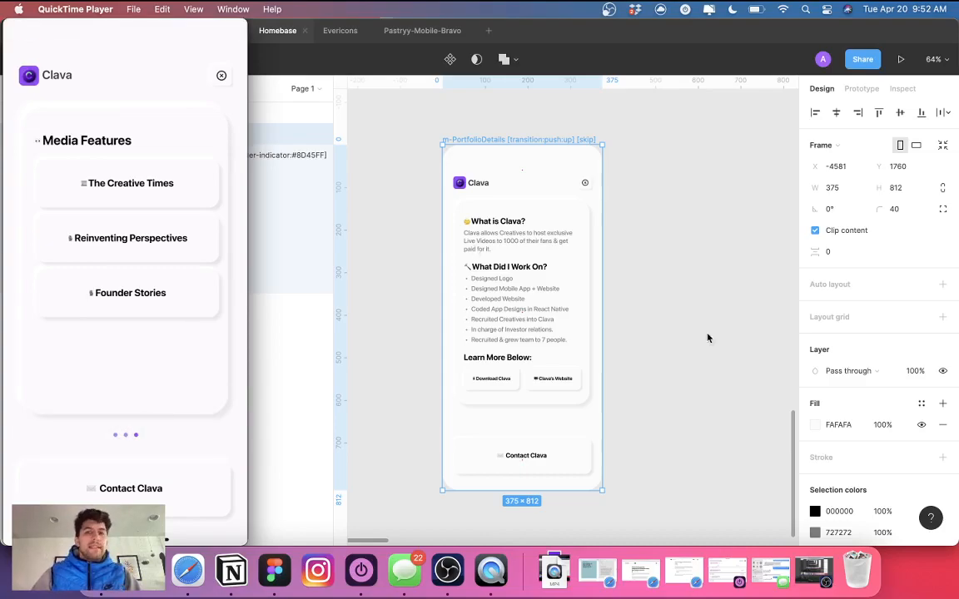
# Switch to Figma, hide the interface and examine the m-Home, m-Portfolio, m-Social and m-PortfolioDetails screens on the canvas.
pyautogui.scroll(-3, 670, 402)
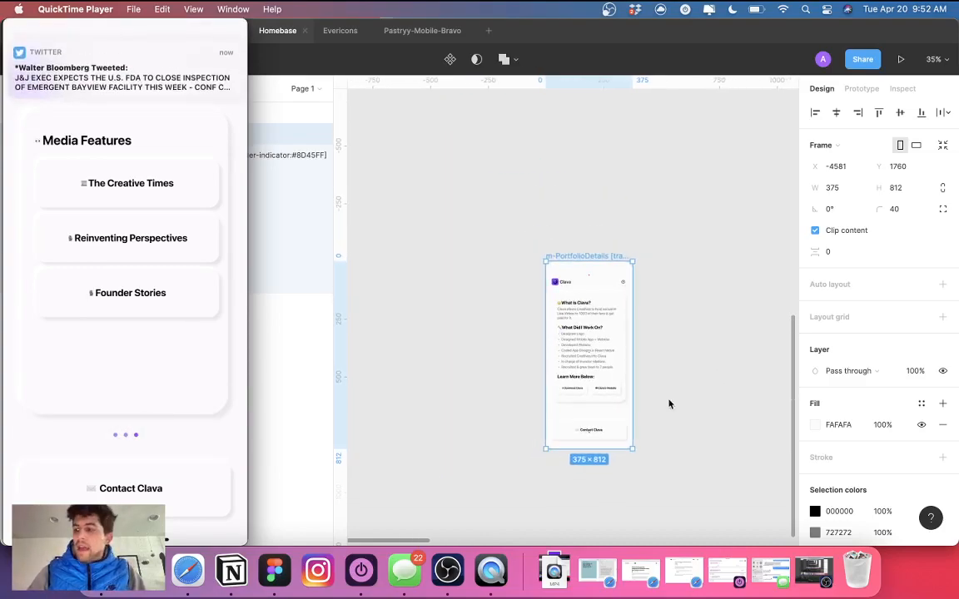
pyautogui.click(670, 404)
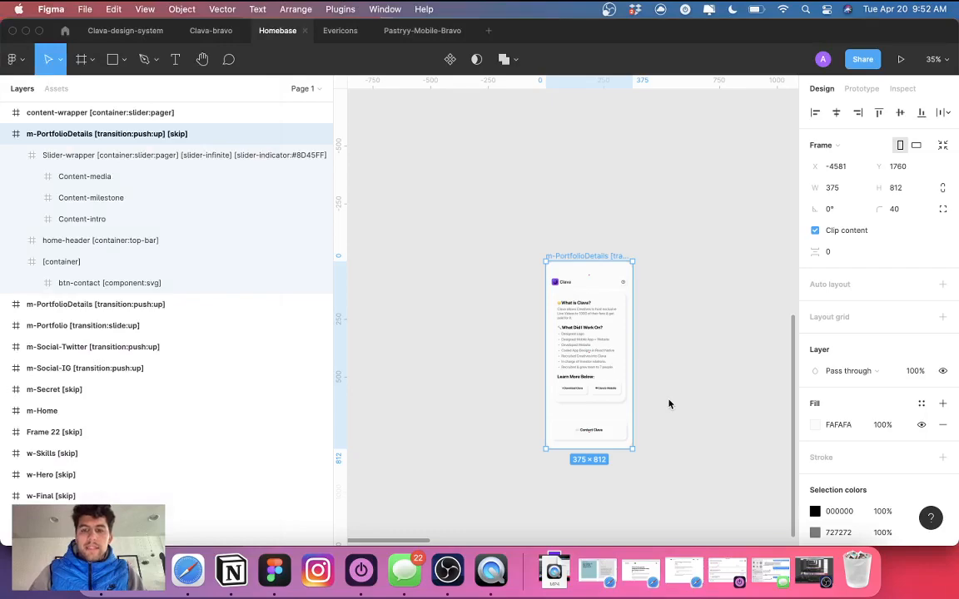
pyautogui.press('super+comma')
pyautogui.press('Escape')
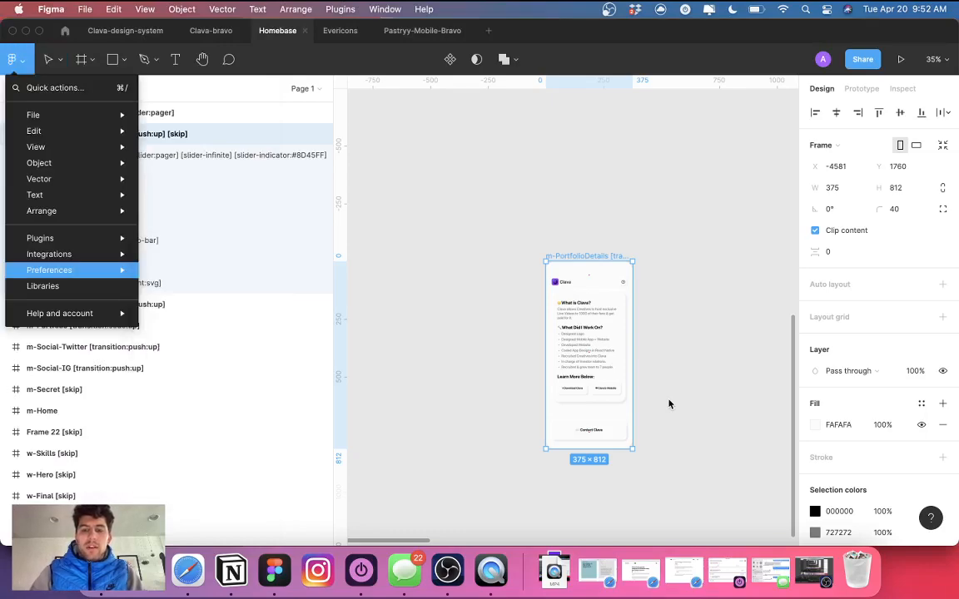
pyautogui.press('Escape')
pyautogui.press('super+period')
pyautogui.scroll(5, 669, 403)
pyautogui.hscroll(6, 669, 404)
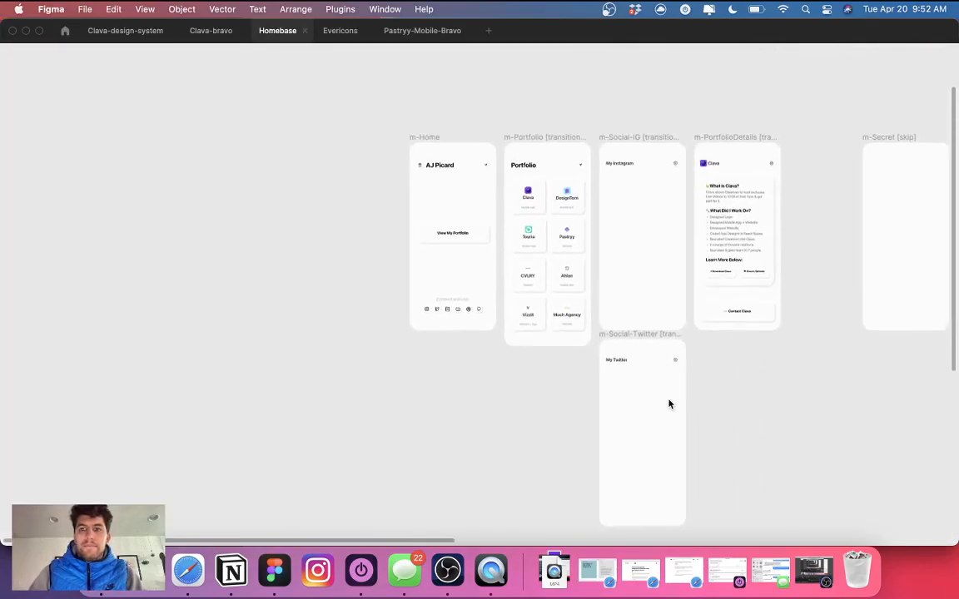
pyautogui.scroll(5, 537, 274)
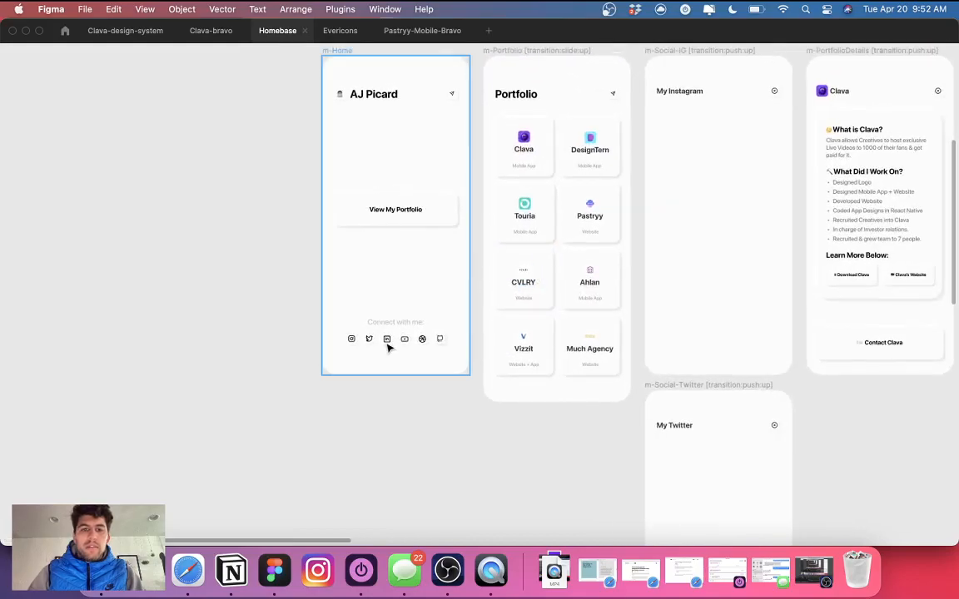
pyautogui.scroll(3, 388, 348)
pyautogui.hscroll(2, 388, 348)
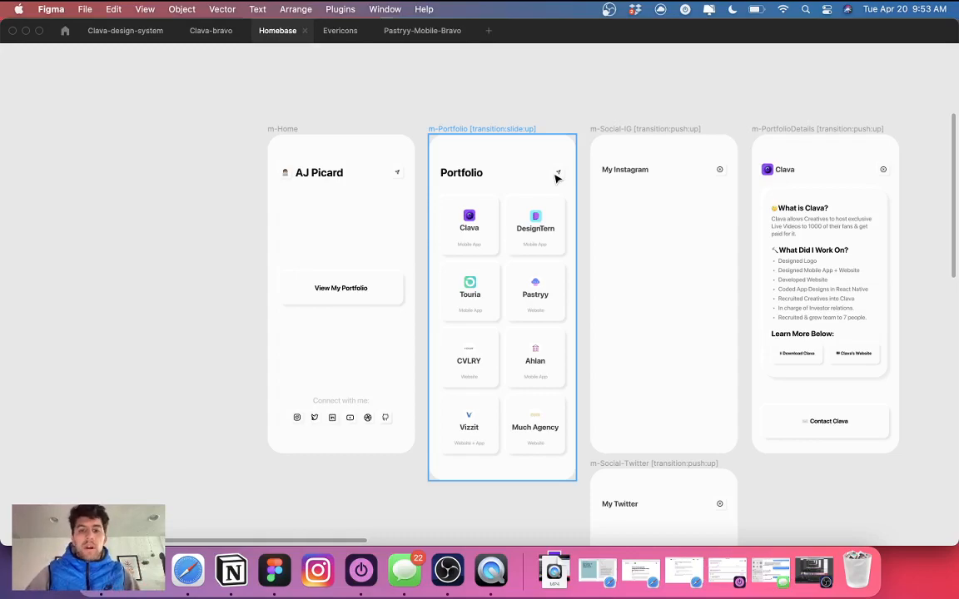
# Switch to Bravo Studio in Safari, view the Data Library collections and reopen the Homebase project from the apps list.
pyautogui.click(187, 571)
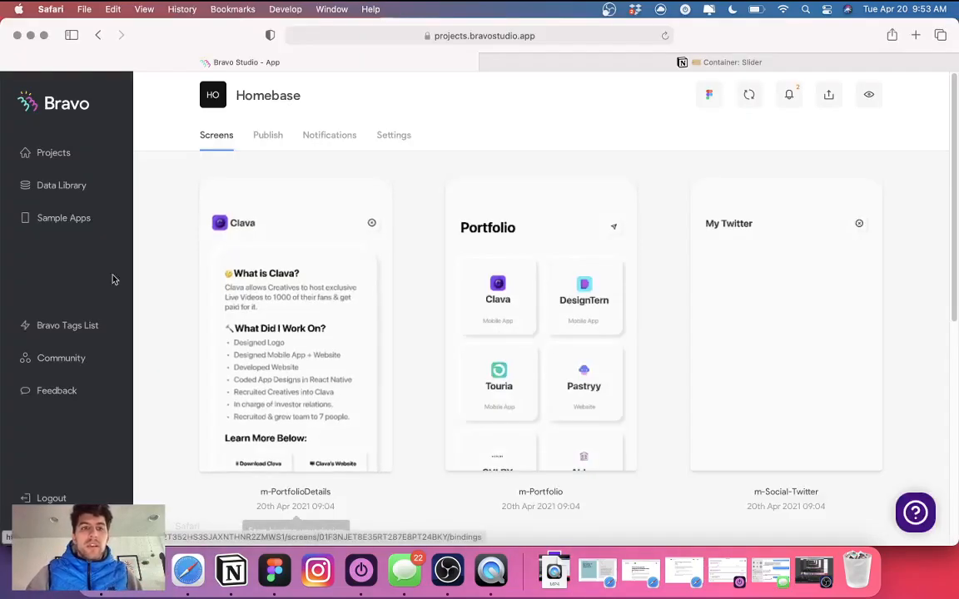
pyautogui.click(62, 184)
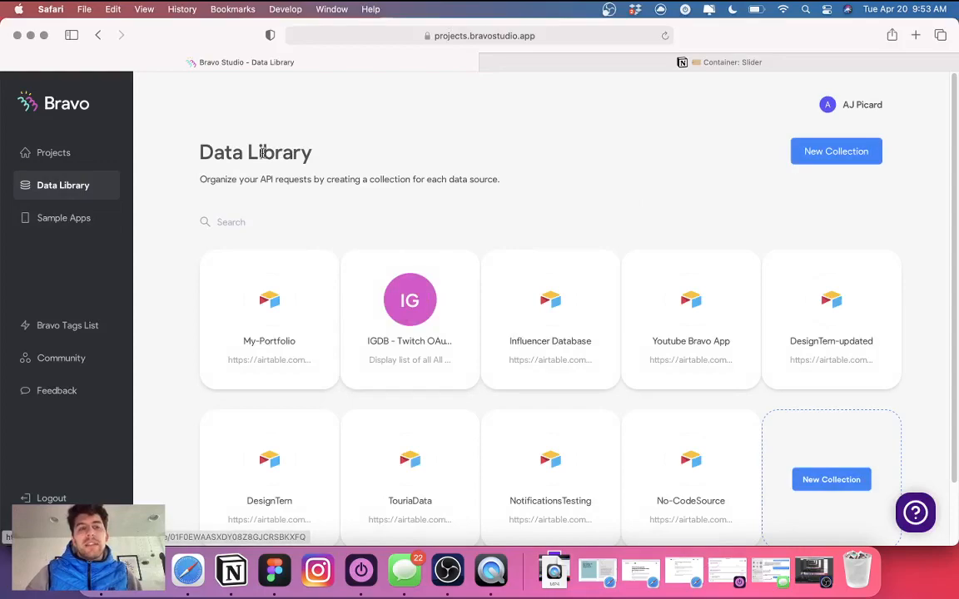
pyautogui.click(45, 153)
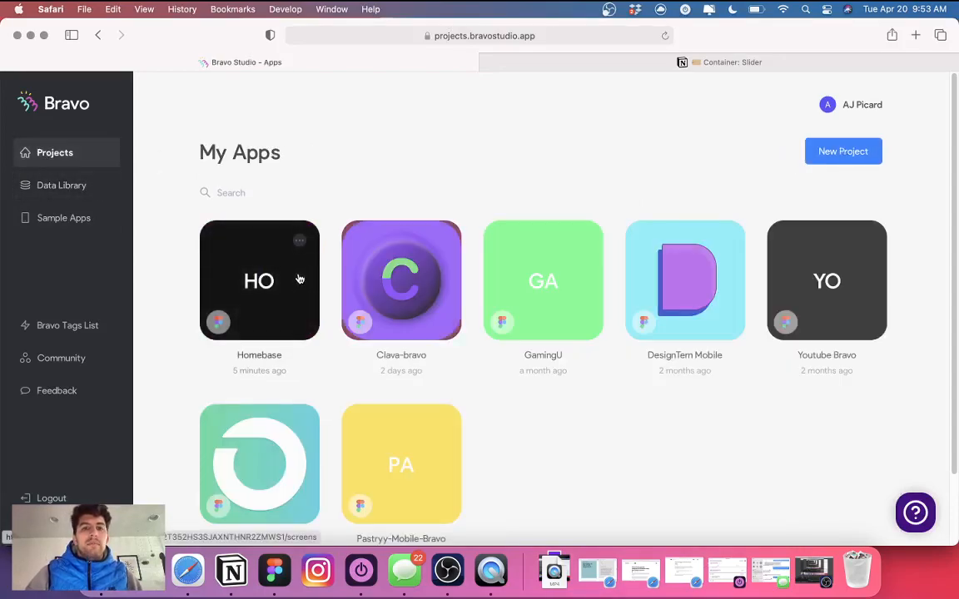
pyautogui.click(304, 279)
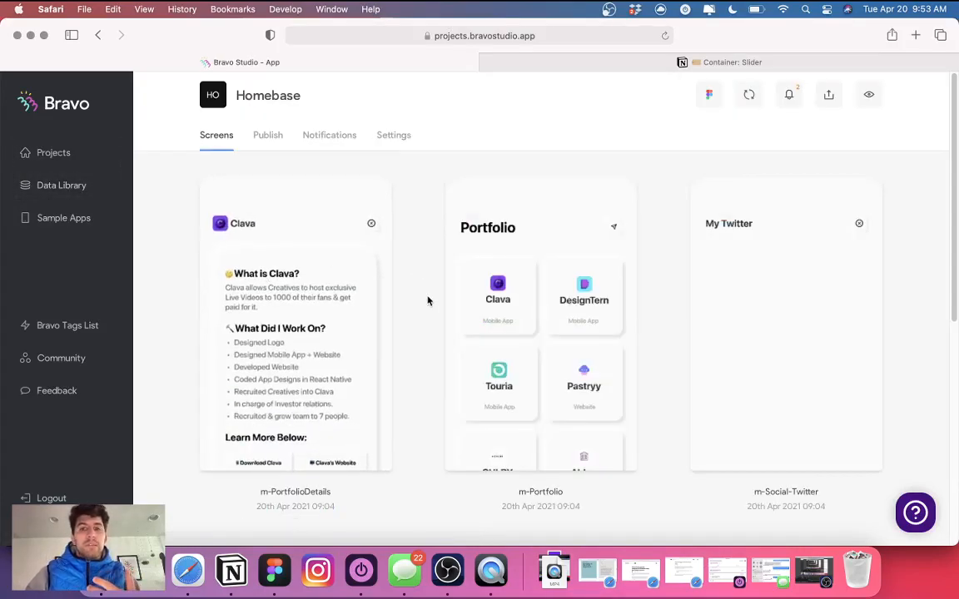